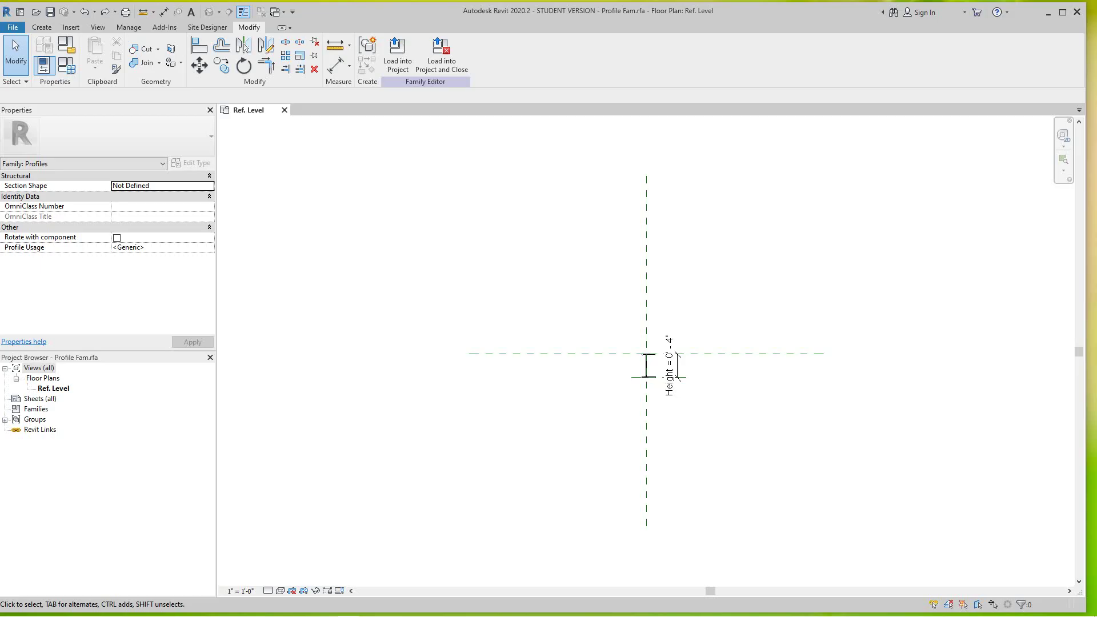
- Examine the I-shaped rail profile and its Height dimension in the Ref. Level plan
{"action": "scroll", "coordinate": [772, 332], "scroll_direction": "up", "scroll_amount": 3}
{"action": "scroll", "coordinate": [523, 482], "scroll_direction": "up", "scroll_amount": 4}
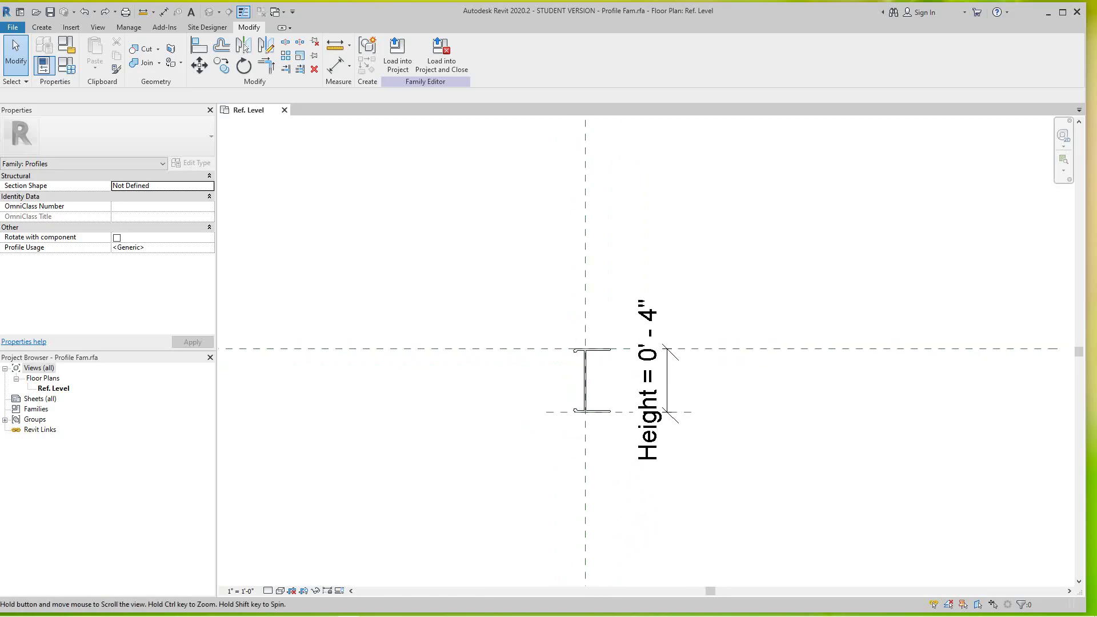
{"action": "middle_click_drag", "start_coordinate": [646, 355], "coordinate": [652, 345]}
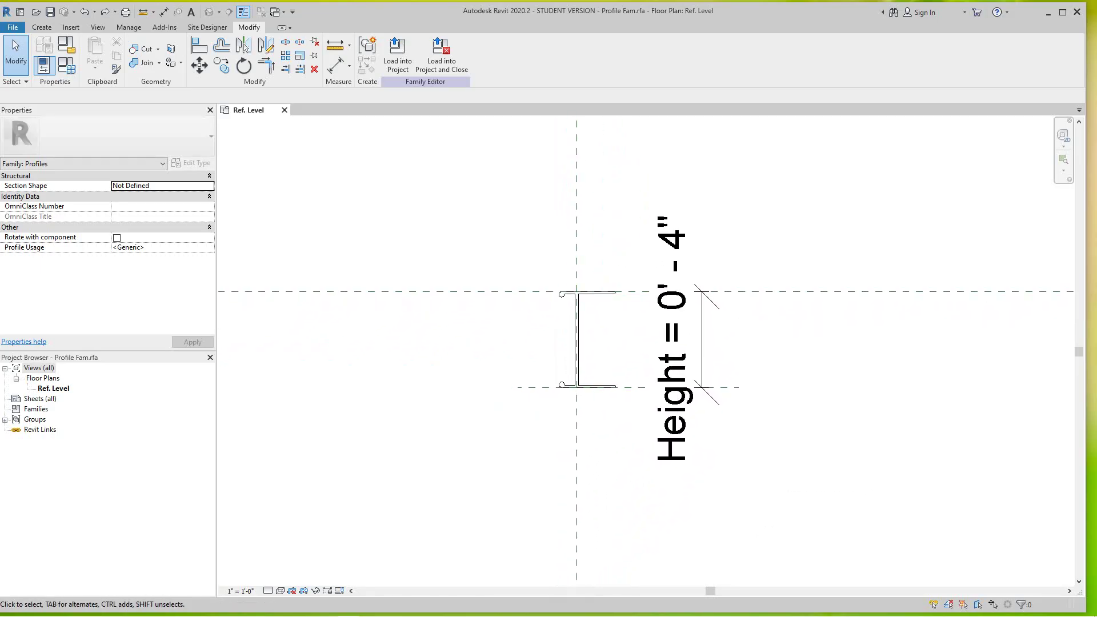
{"action": "scroll", "coordinate": [578, 310], "scroll_direction": "up", "scroll_amount": 5}
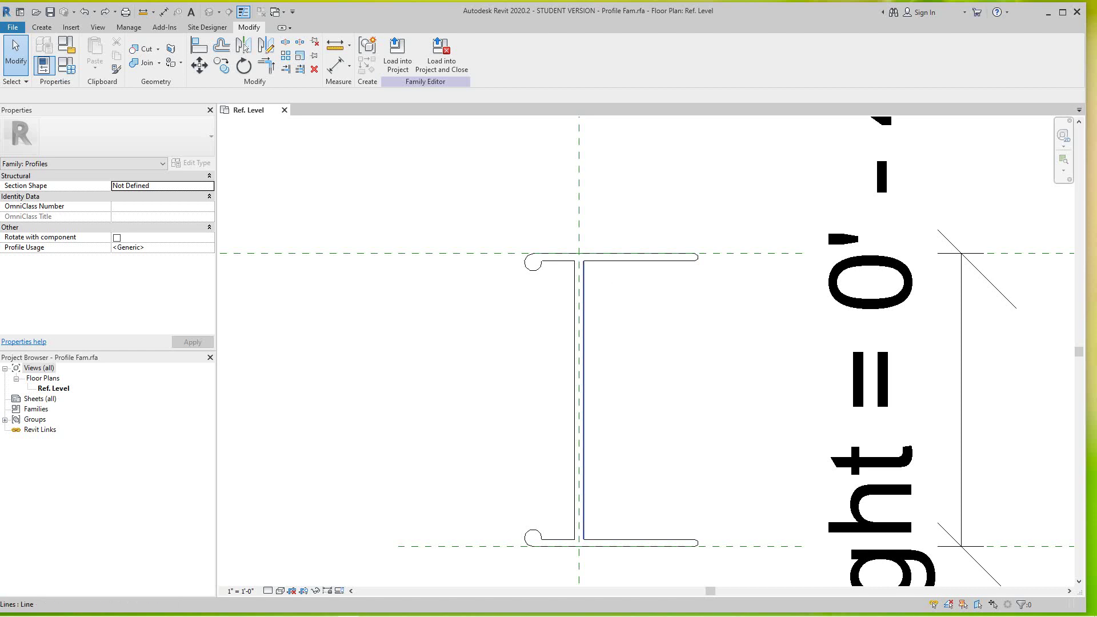
{"action": "scroll", "coordinate": [600, 430], "scroll_direction": "down", "scroll_amount": 2}
{"action": "middle_click_drag", "start_coordinate": [601, 430], "coordinate": [583, 374]}
{"action": "scroll", "coordinate": [631, 459], "scroll_direction": "up", "scroll_amount": 4}
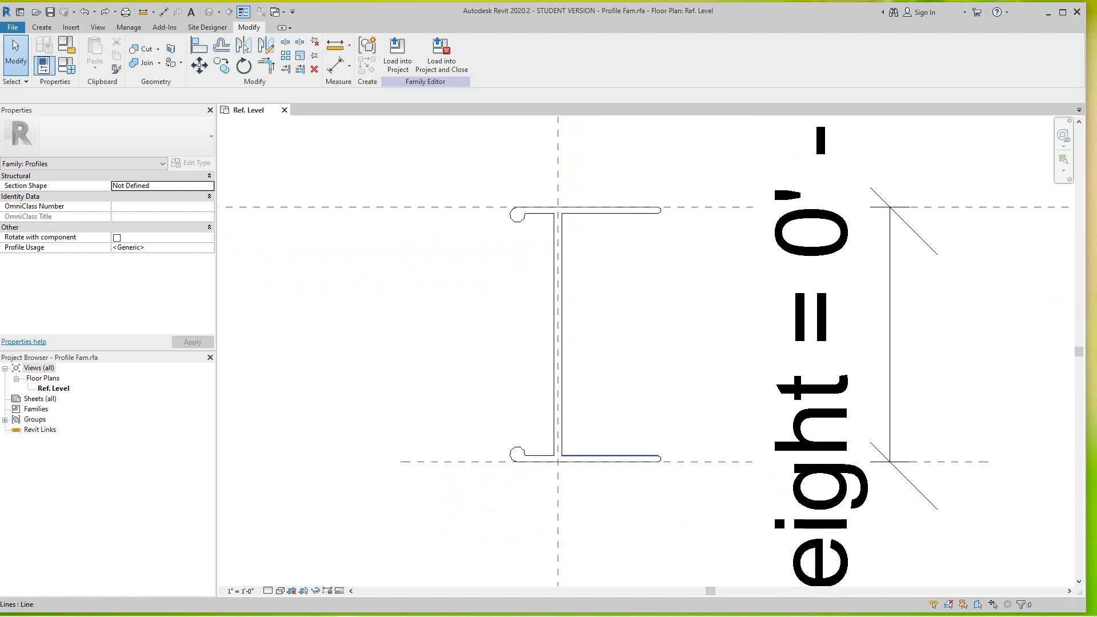
{"action": "scroll", "coordinate": [616, 381], "scroll_direction": "down", "scroll_amount": 4}
{"action": "scroll", "coordinate": [628, 330], "scroll_direction": "down", "scroll_amount": 1}
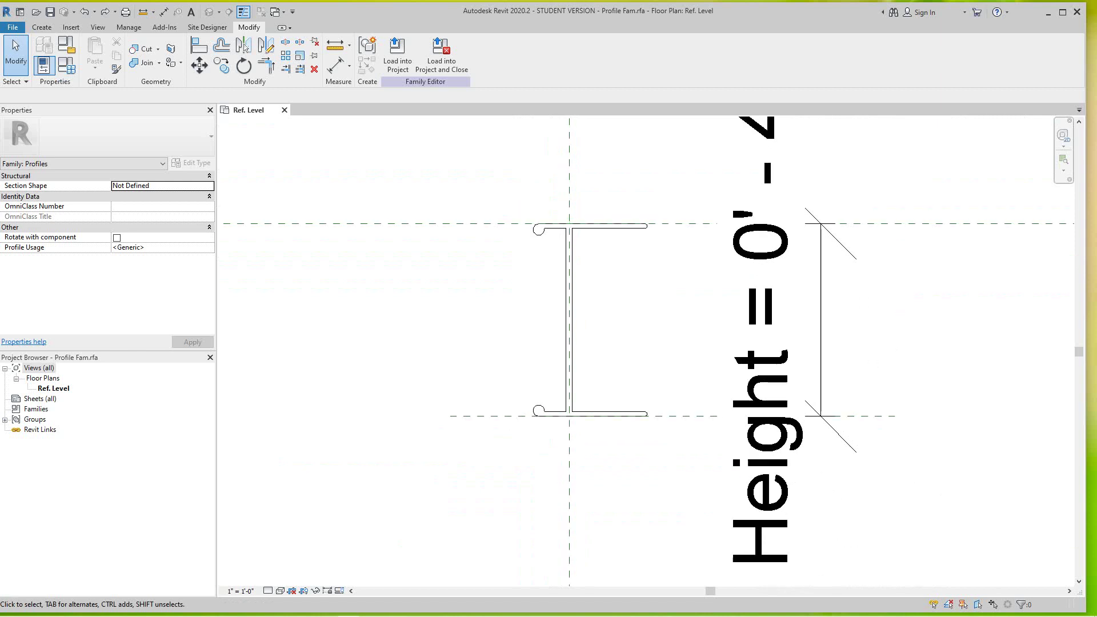
{"action": "mouse_move", "coordinate": [628, 330]}
{"action": "middle_mouse_down"}
{"action": "mouse_move", "coordinate": [638, 349]}
{"action": "mouse_move", "coordinate": [582, 363]}
{"action": "middle_mouse_up"}
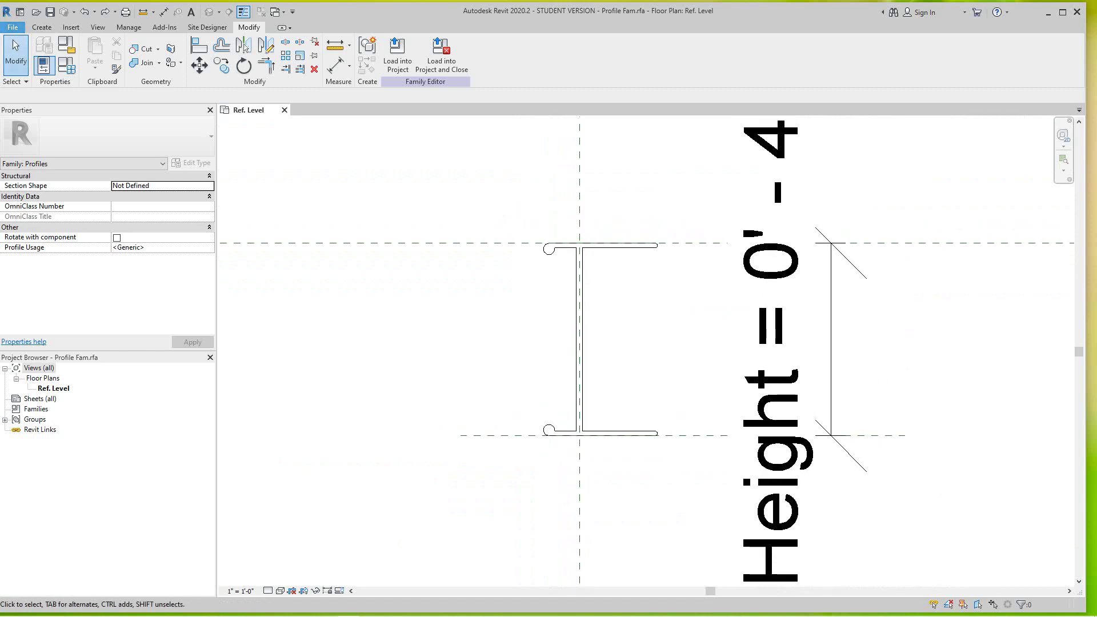
- Open the Ladder Horizontal Cross.rfa family from the Cable Tray Fittings folder of the US Imperial library
{"action": "key", "text": "alt+f"}
{"action": "key", "text": "Down"}
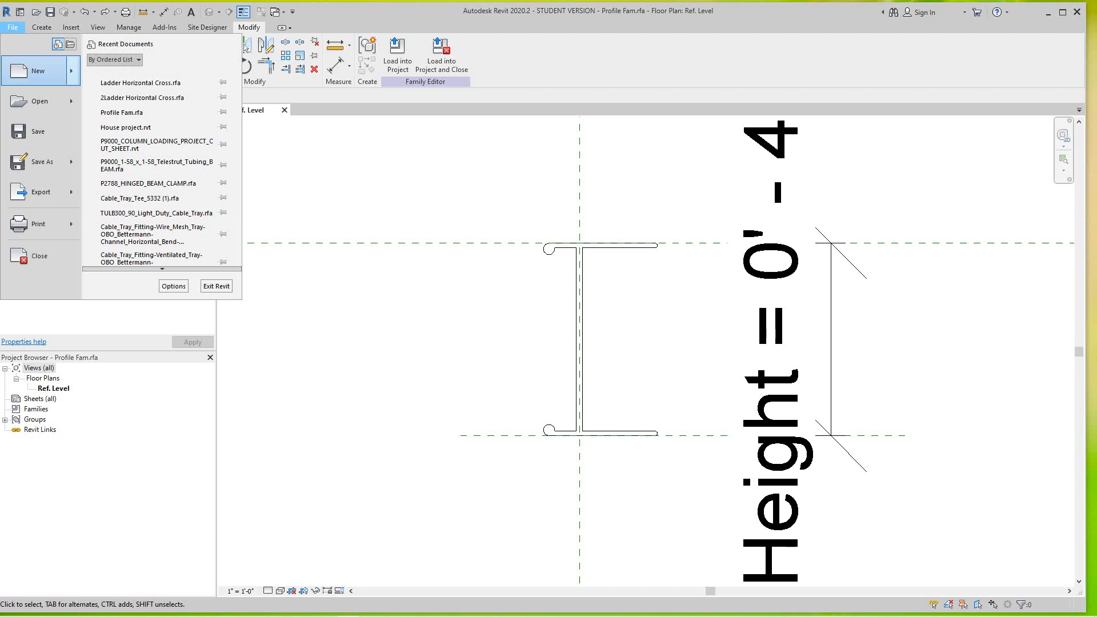
{"action": "mouse_move", "coordinate": [40, 101]}
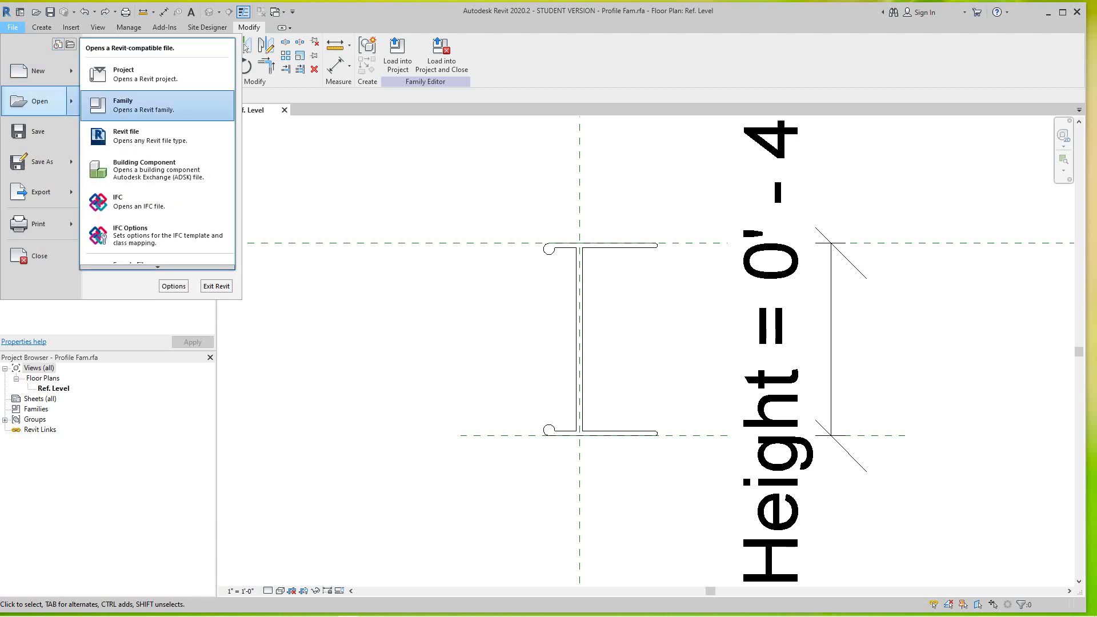
{"action": "key", "text": "Return"}
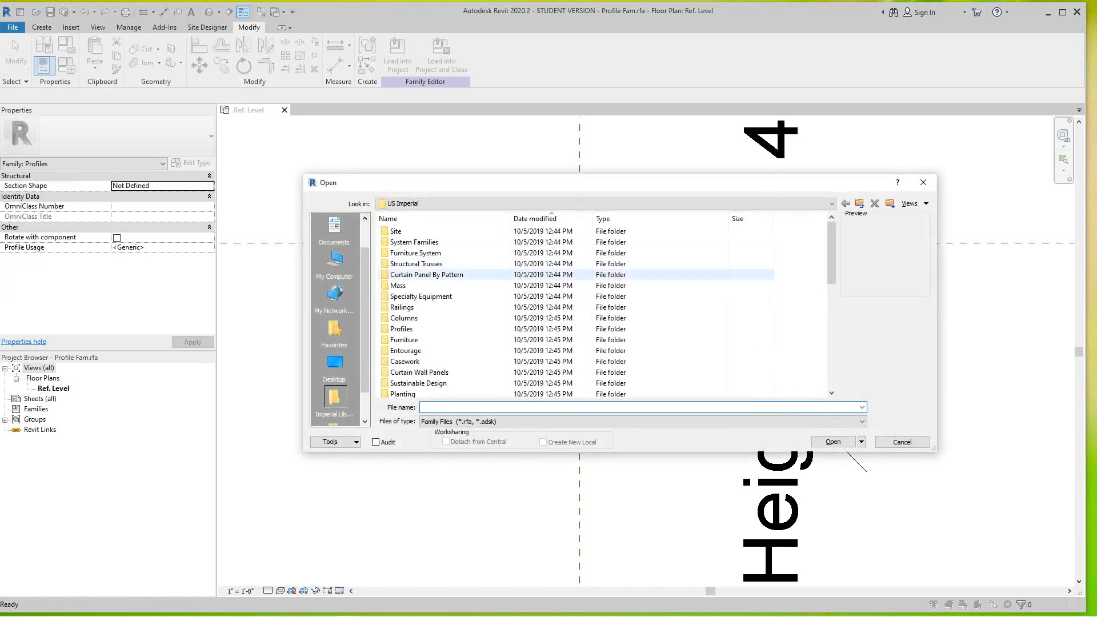
{"action": "scroll", "coordinate": [434, 309], "scroll_direction": "down", "scroll_amount": 2}
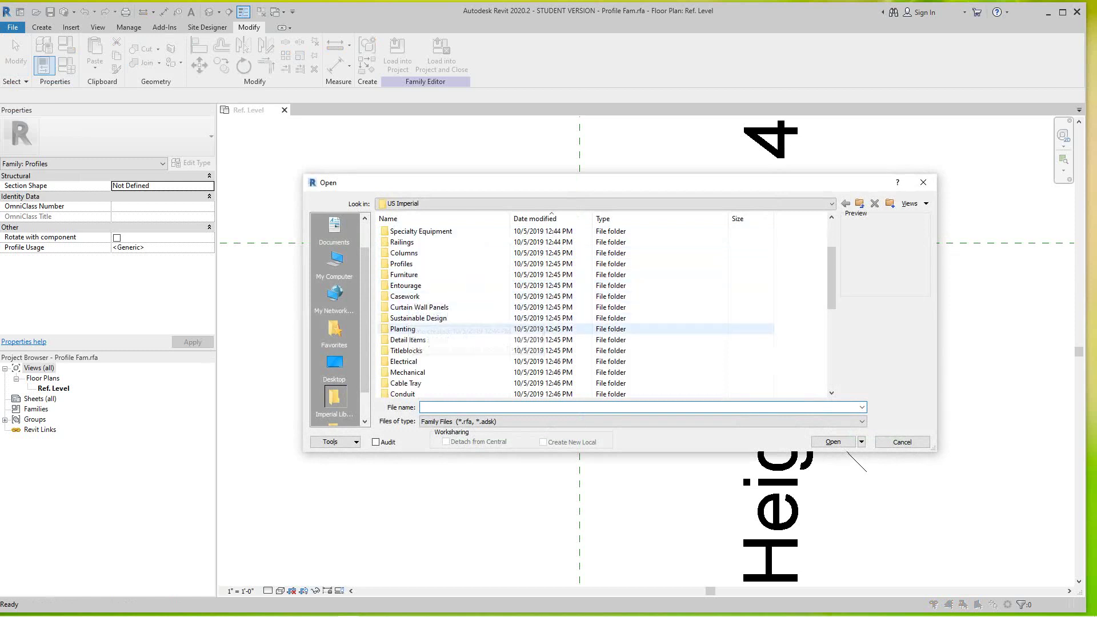
{"action": "scroll", "coordinate": [434, 306], "scroll_direction": "down", "scroll_amount": 2}
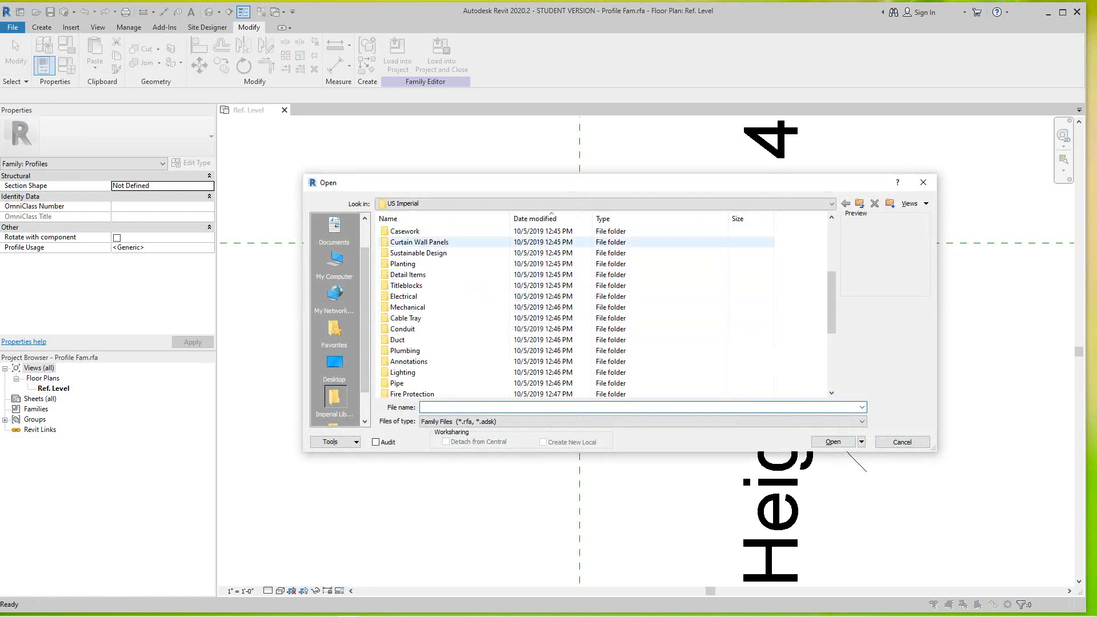
{"action": "double_click", "coordinate": [407, 317]}
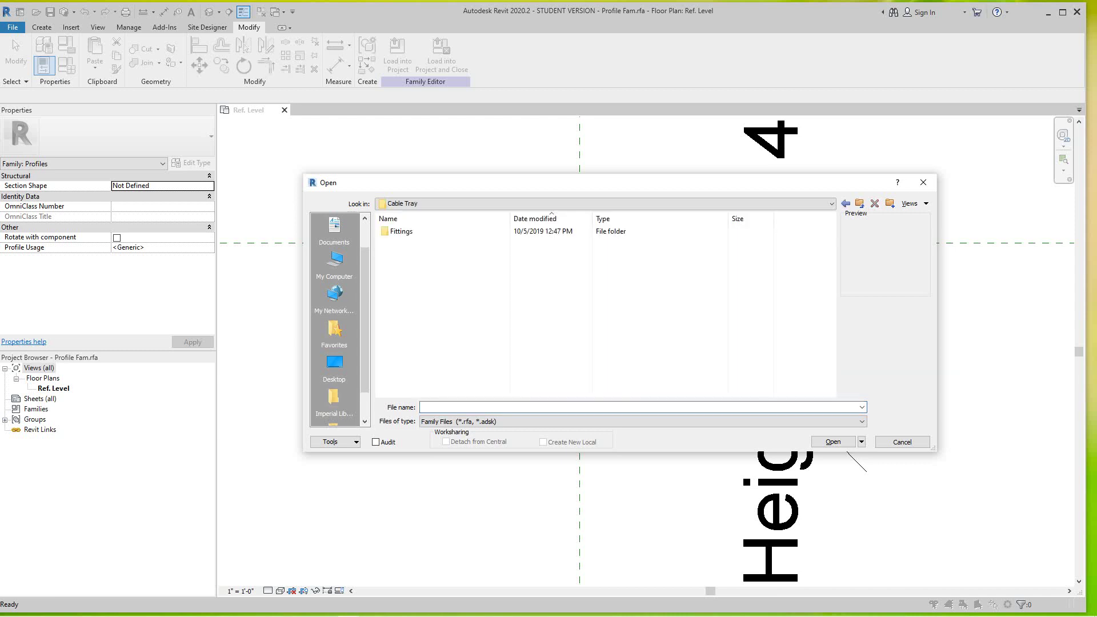
{"action": "double_click", "coordinate": [402, 231]}
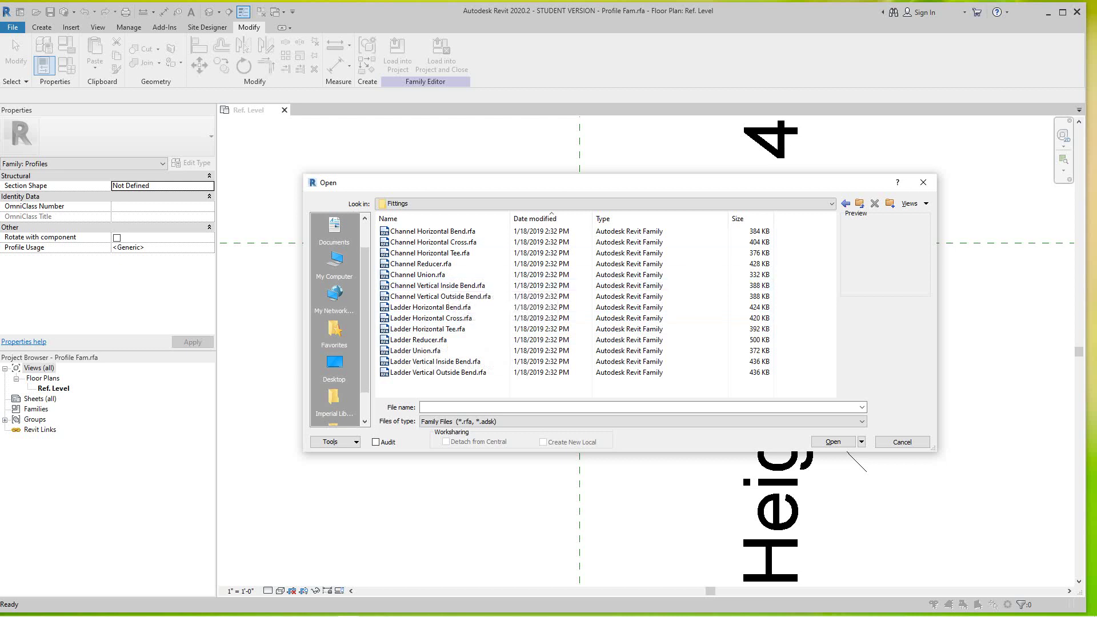
{"action": "left_click_drag", "start_coordinate": [515, 183], "coordinate": [482, 191]}
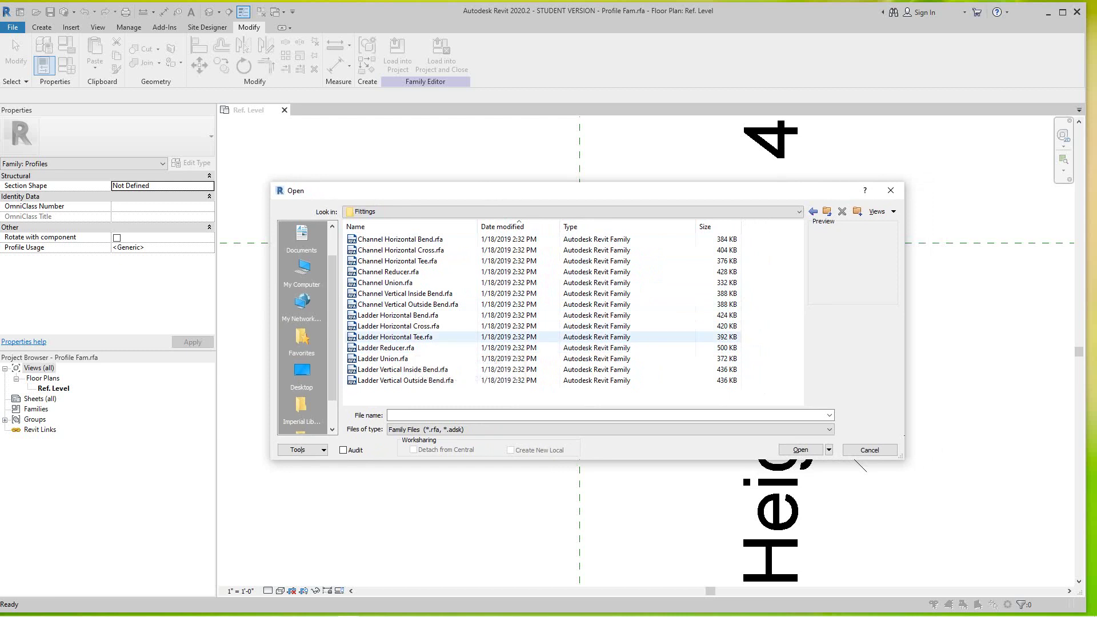
{"action": "left_click", "coordinate": [399, 326]}
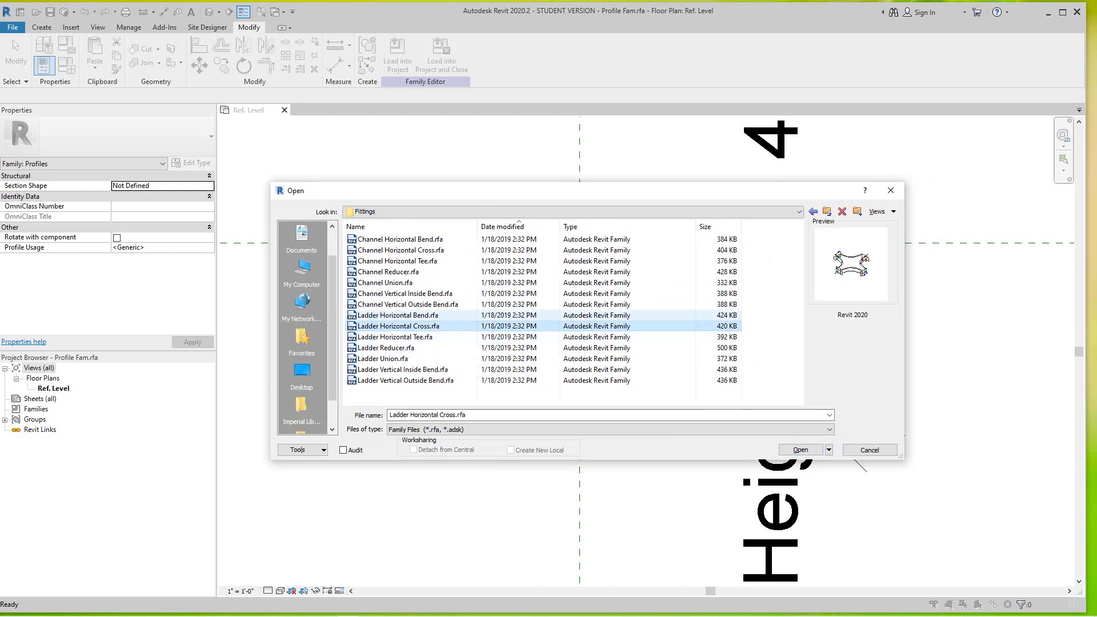
{"action": "left_click", "coordinate": [801, 450]}
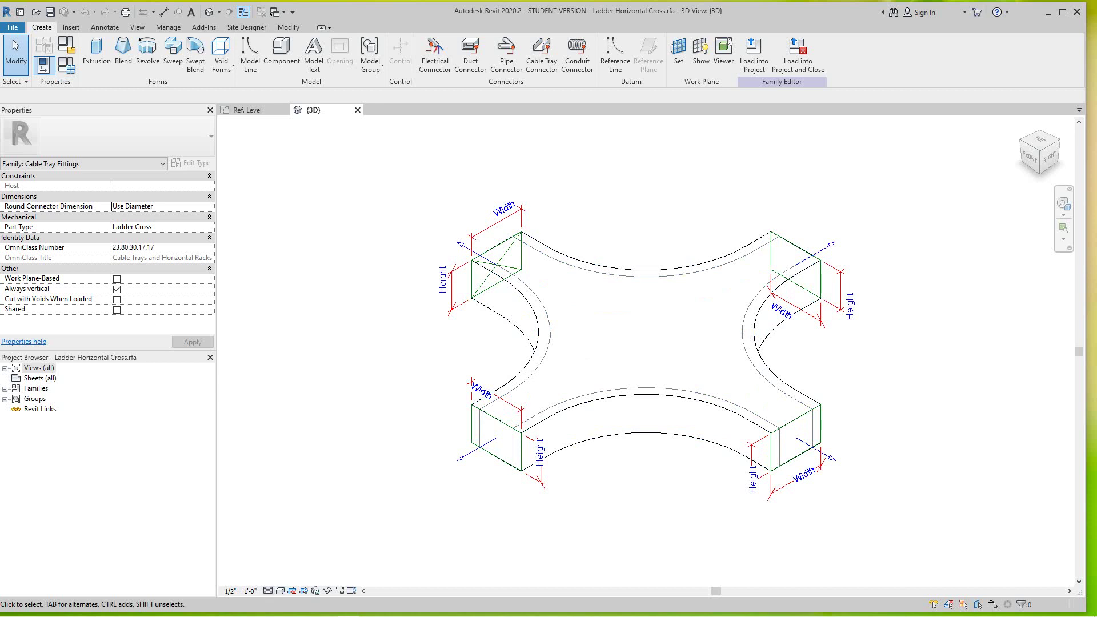
- Set the 3D view's detail level to Fine and its visual style to Wireframe
{"action": "left_click", "coordinate": [268, 591]}
{"action": "left_click", "coordinate": [285, 579]}
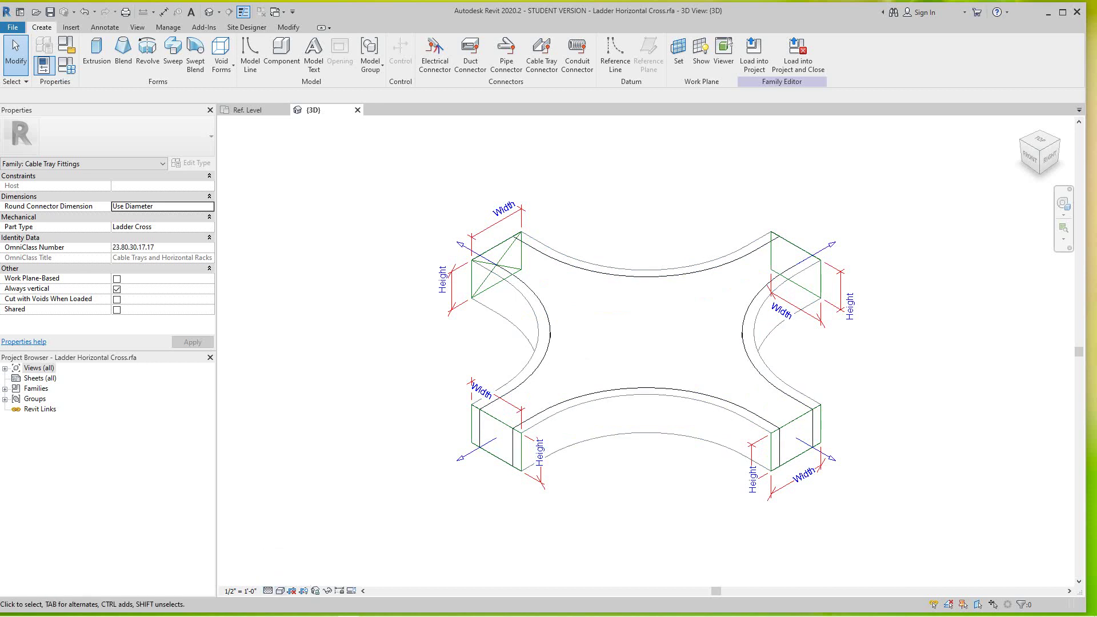
{"action": "left_click", "coordinate": [280, 590]}
{"action": "left_click", "coordinate": [304, 521]}
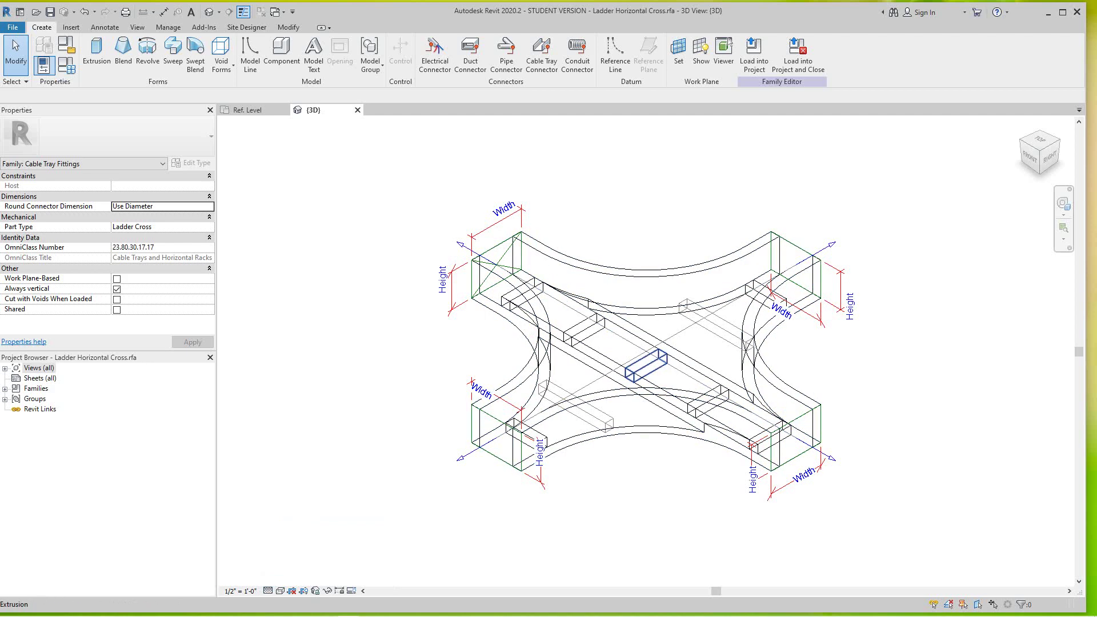
- Examine the ladder cross fitting's side rails, rungs and end connectors in the 3D view
{"action": "scroll", "coordinate": [643, 371], "scroll_direction": "up", "scroll_amount": 3}
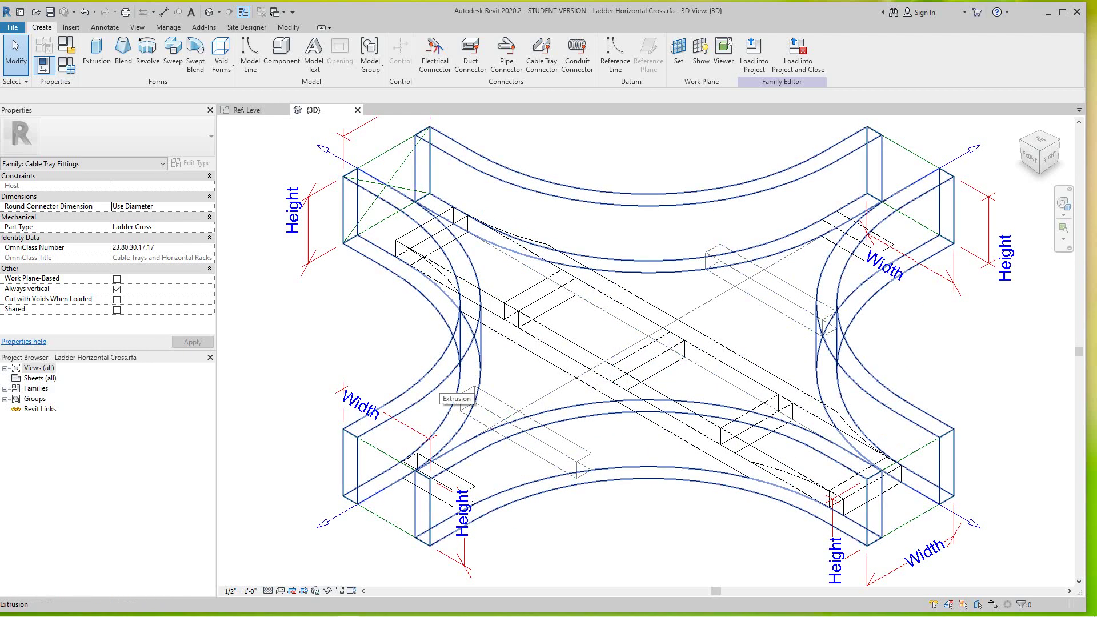
{"action": "scroll", "coordinate": [448, 389], "scroll_direction": "down", "scroll_amount": 3}
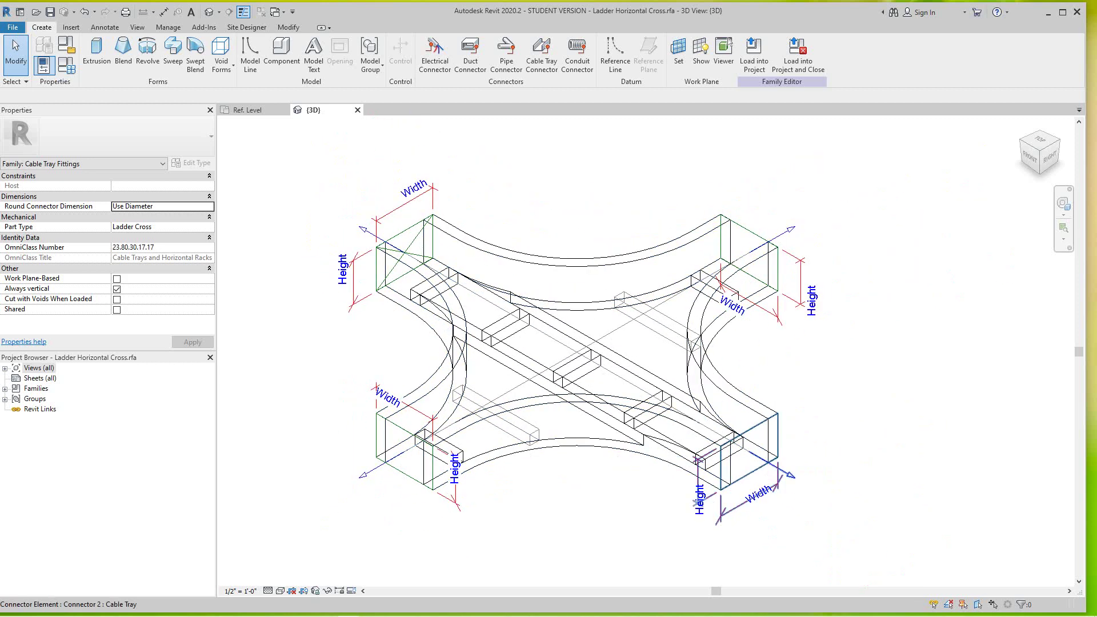
{"action": "scroll", "coordinate": [774, 479], "scroll_direction": "up", "scroll_amount": 3}
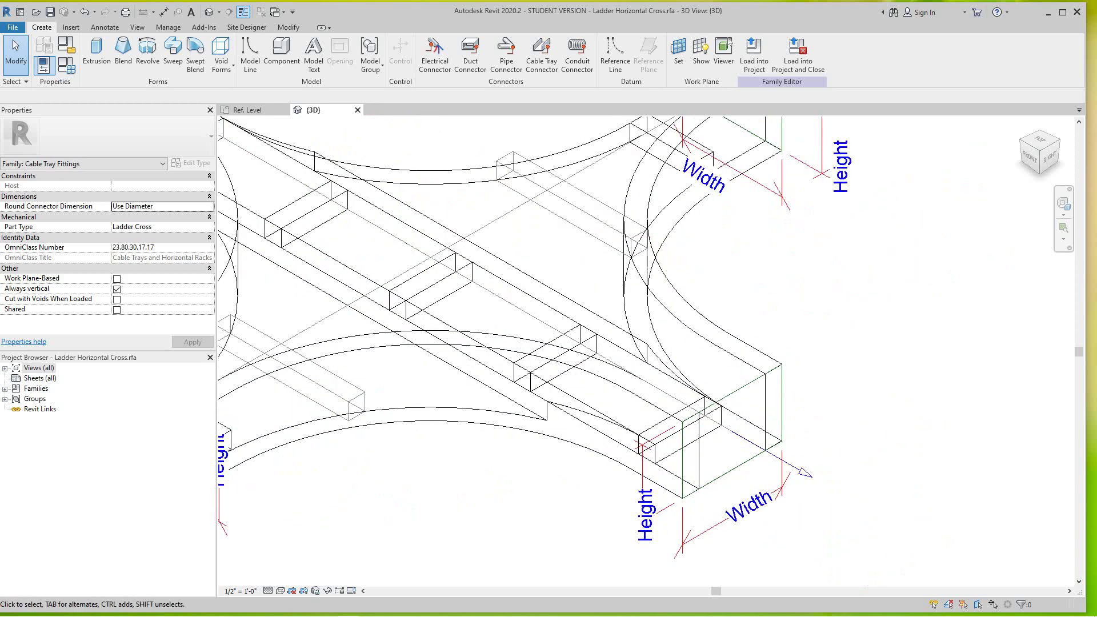
{"action": "scroll", "coordinate": [766, 383], "scroll_direction": "up", "scroll_amount": 3}
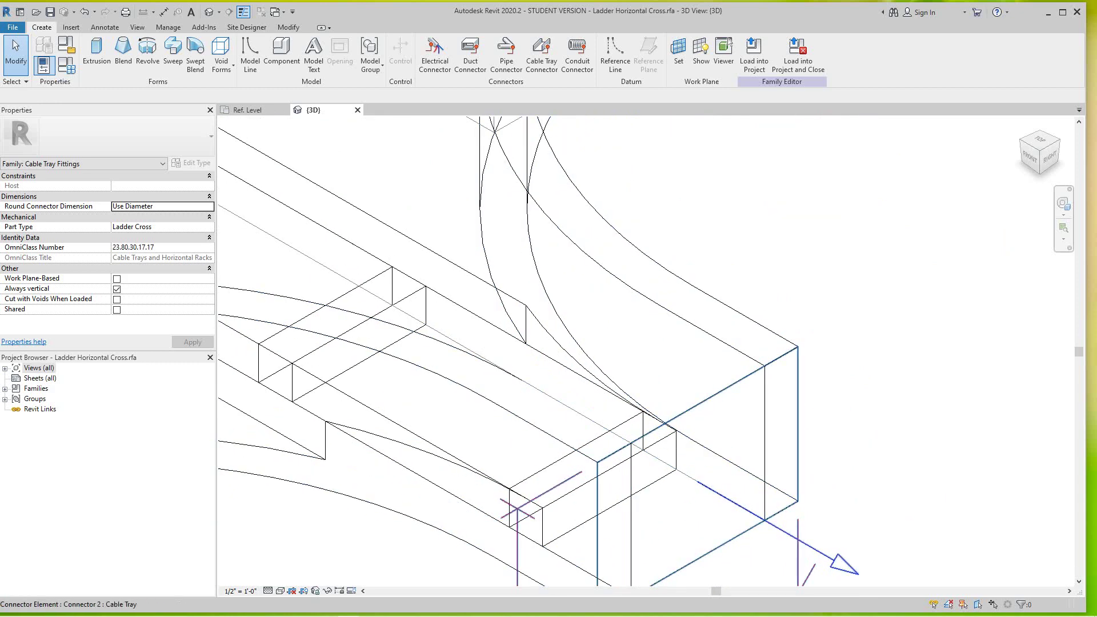
{"action": "scroll", "coordinate": [747, 370], "scroll_direction": "down", "scroll_amount": 2}
{"action": "scroll", "coordinate": [679, 436], "scroll_direction": "down", "scroll_amount": 1}
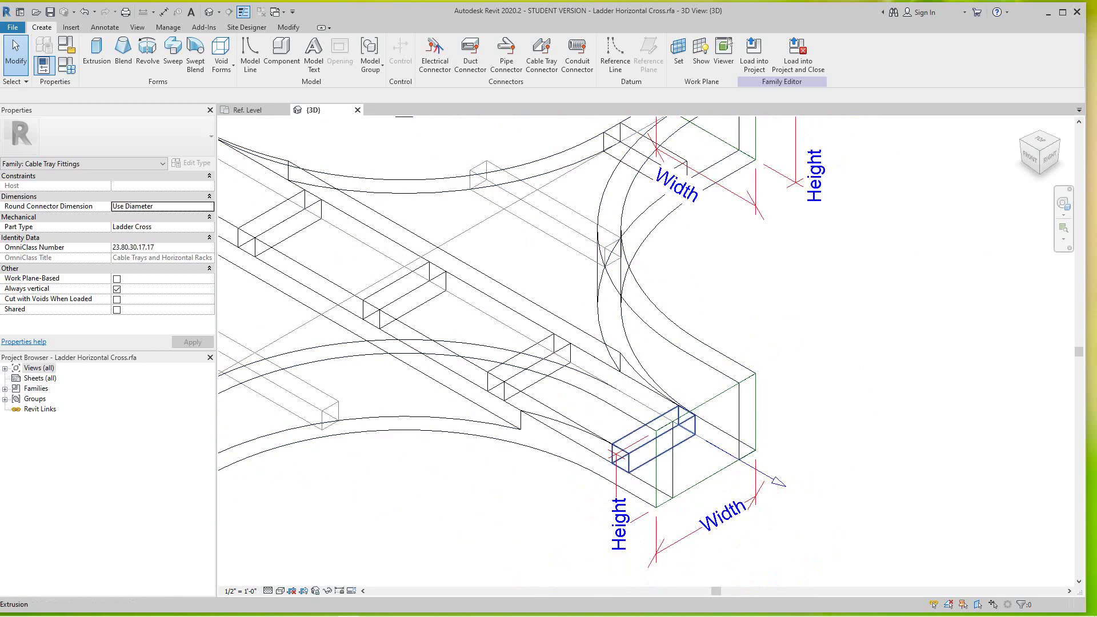
{"action": "scroll", "coordinate": [663, 456], "scroll_direction": "up", "scroll_amount": 1}
{"action": "scroll", "coordinate": [657, 457], "scroll_direction": "down", "scroll_amount": 4}
{"action": "middle_click_drag", "start_coordinate": [814, 341], "coordinate": [821, 355]}
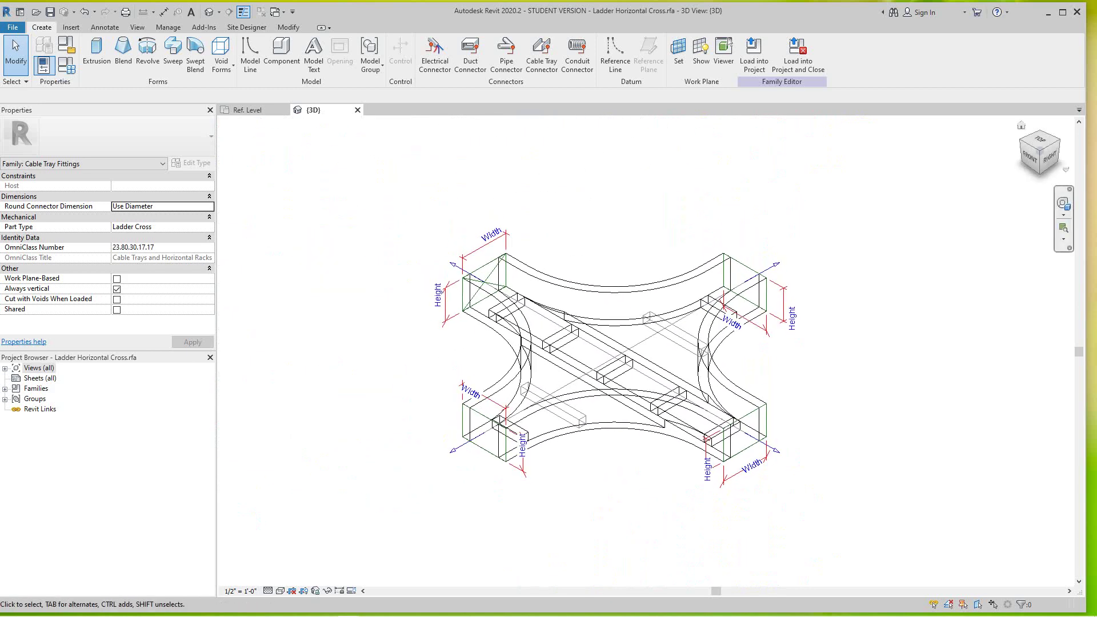
- Tile the ladder cross 3D view beside the profile's Ref. Level plan and fit the geometry in both views
{"action": "key", "text": "w"}
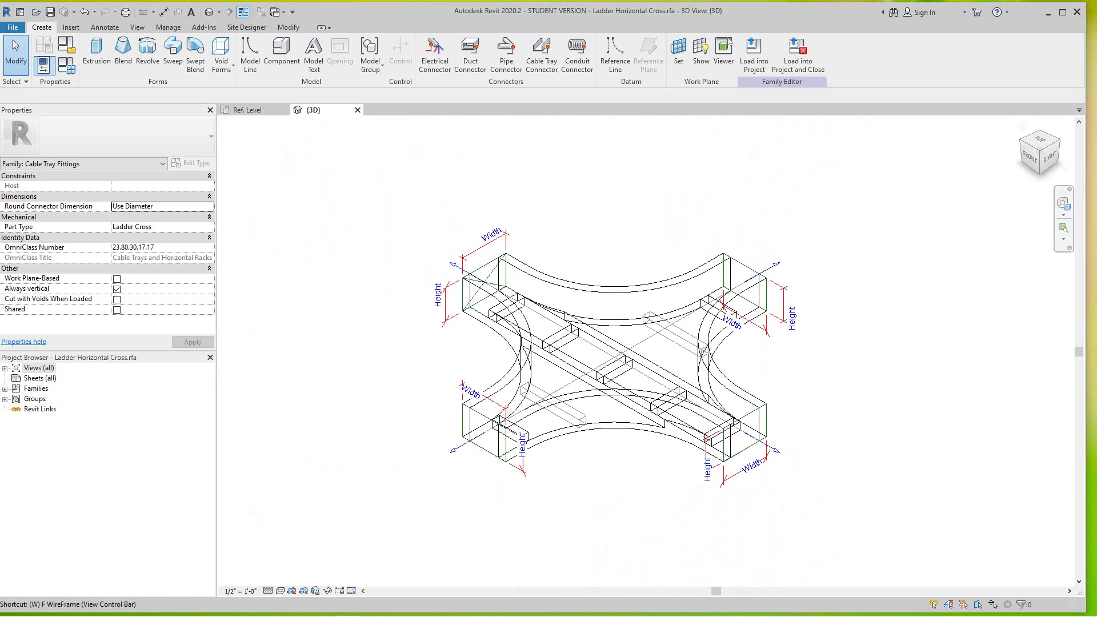
{"action": "key", "text": "t"}
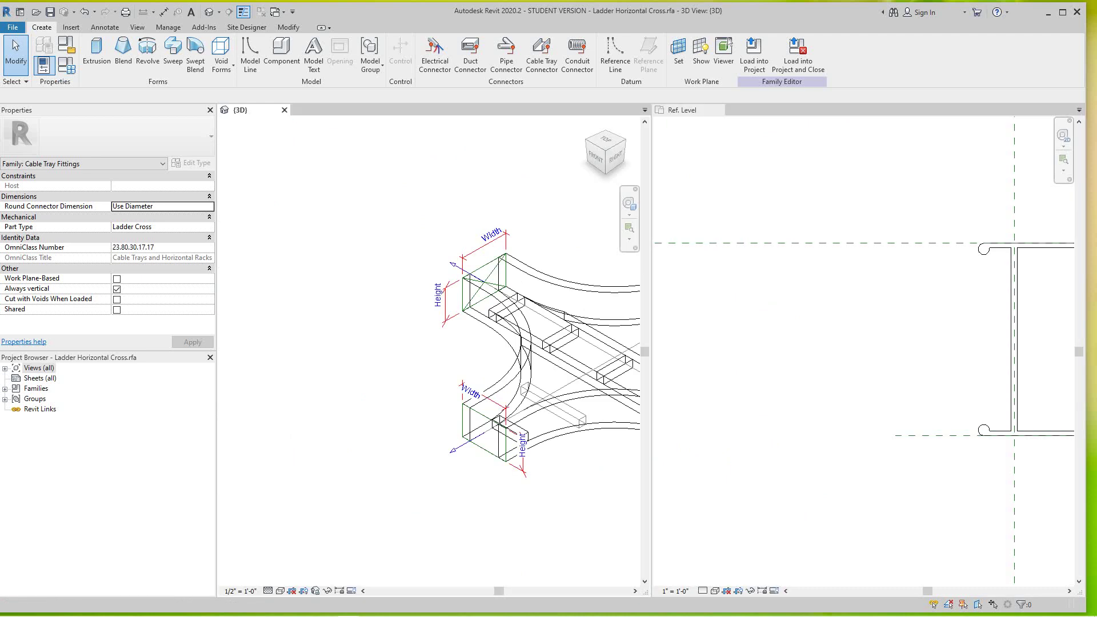
{"action": "key", "text": "z"}
{"action": "key", "text": "a"}
{"action": "scroll", "coordinate": [867, 369], "scroll_direction": "up", "scroll_amount": 6}
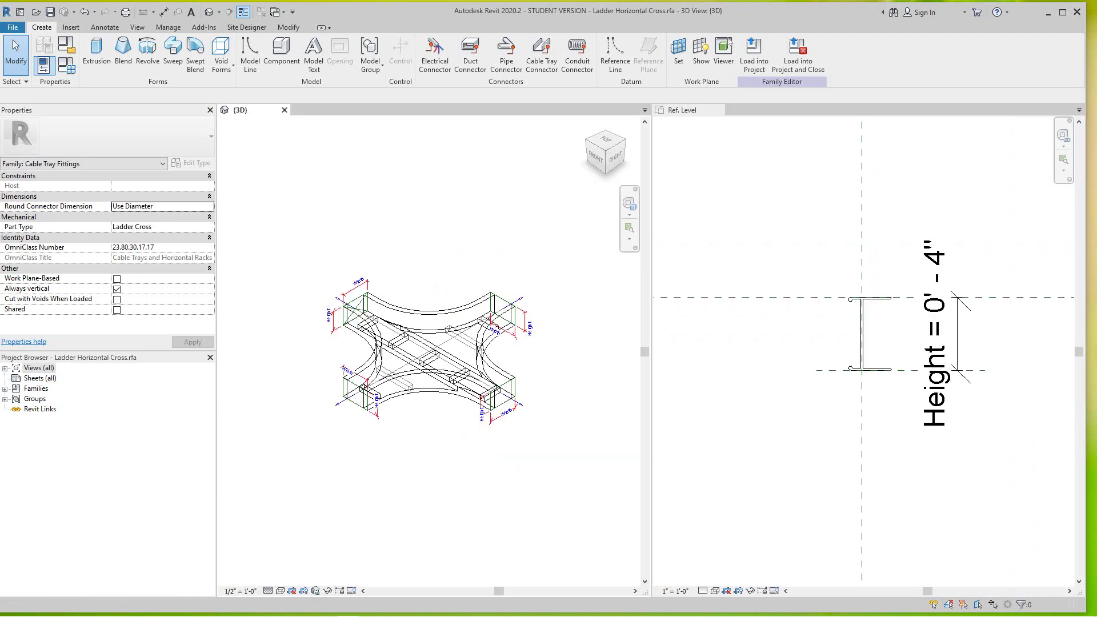
{"action": "scroll", "coordinate": [474, 398], "scroll_direction": "up", "scroll_amount": 4}
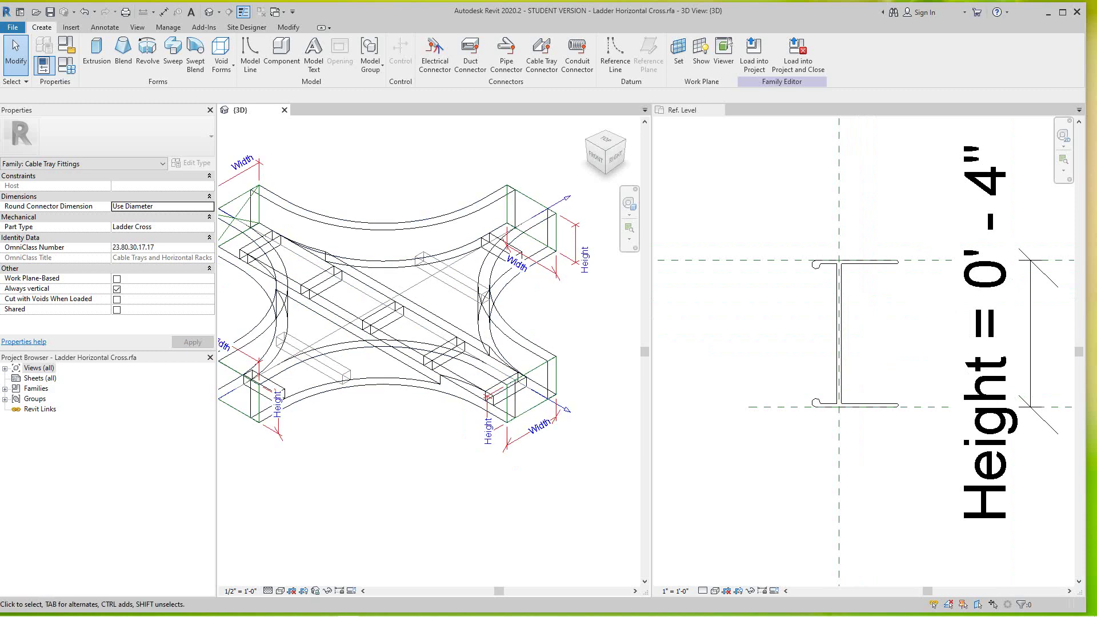
{"action": "scroll", "coordinate": [811, 299], "scroll_direction": "up", "scroll_amount": 2}
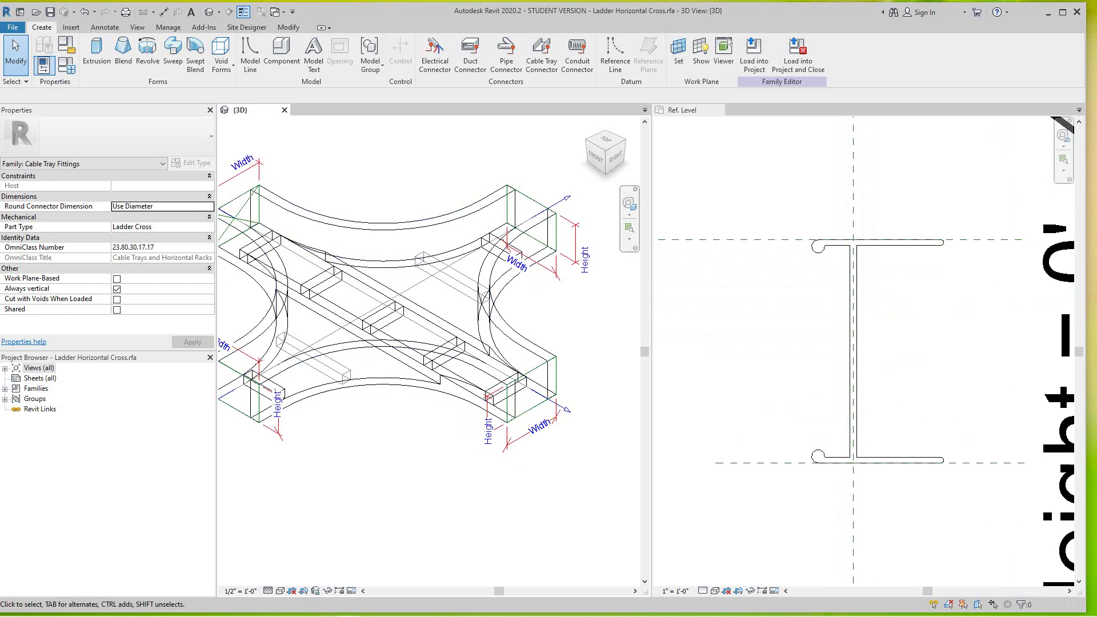
{"action": "scroll", "coordinate": [572, 399], "scroll_direction": "up", "scroll_amount": 3}
{"action": "scroll", "coordinate": [572, 399], "scroll_direction": "down", "scroll_amount": 5}
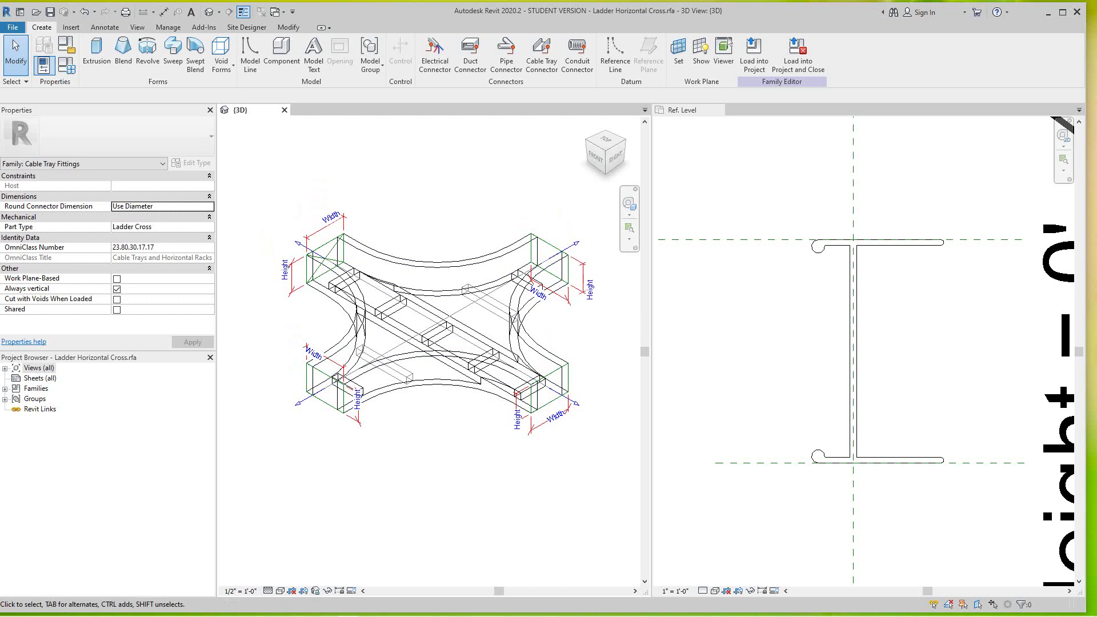
{"action": "left_click", "coordinate": [4, 389]}
{"action": "left_click", "coordinate": [39, 368]}
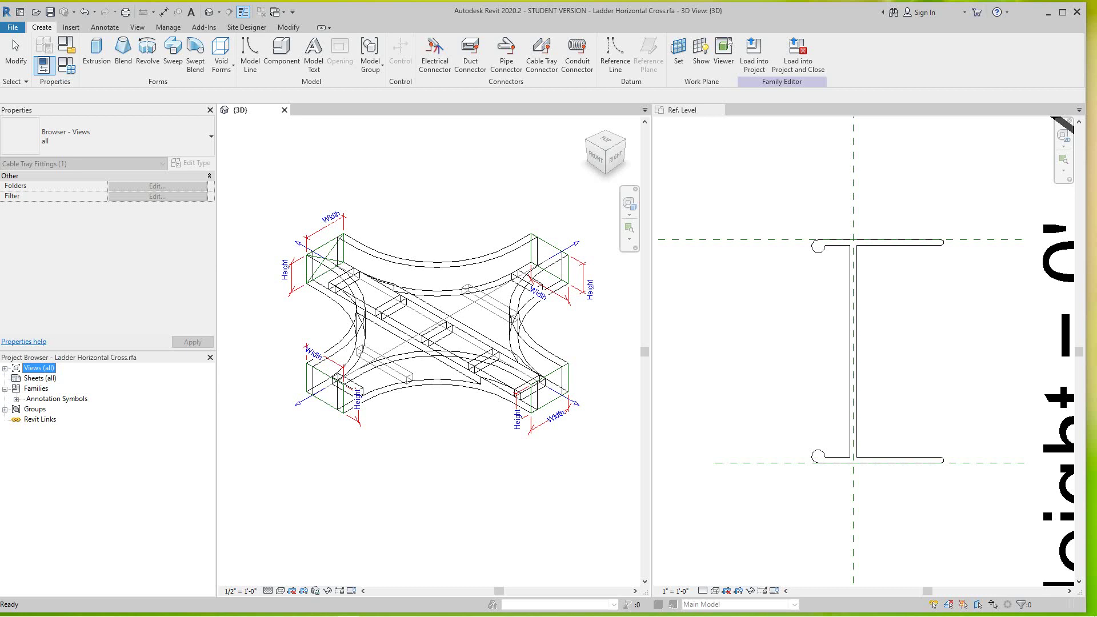
{"action": "left_click", "coordinate": [4, 409]}
{"action": "left_click", "coordinate": [5, 409]}
{"action": "left_click", "coordinate": [5, 389]}
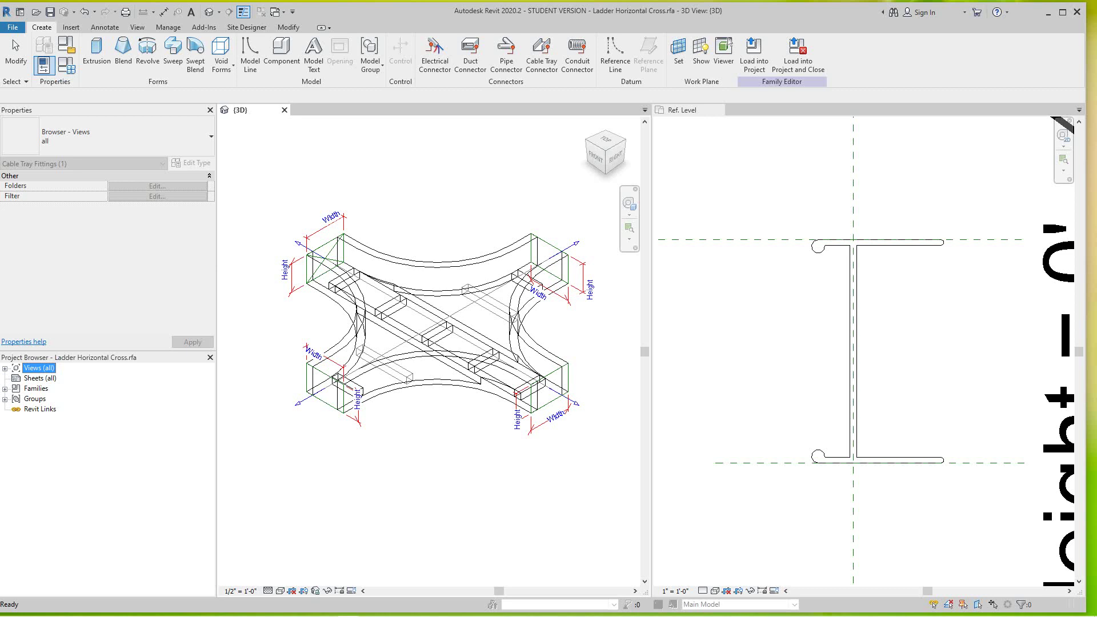
- Examine the ladder cross's Connector 2 end face, side rails and last rung against the rail profile
{"action": "scroll", "coordinate": [744, 386], "scroll_direction": "down", "scroll_amount": 2}
{"action": "scroll", "coordinate": [744, 385], "scroll_direction": "up", "scroll_amount": 1}
{"action": "scroll", "coordinate": [519, 406], "scroll_direction": "up", "scroll_amount": 5}
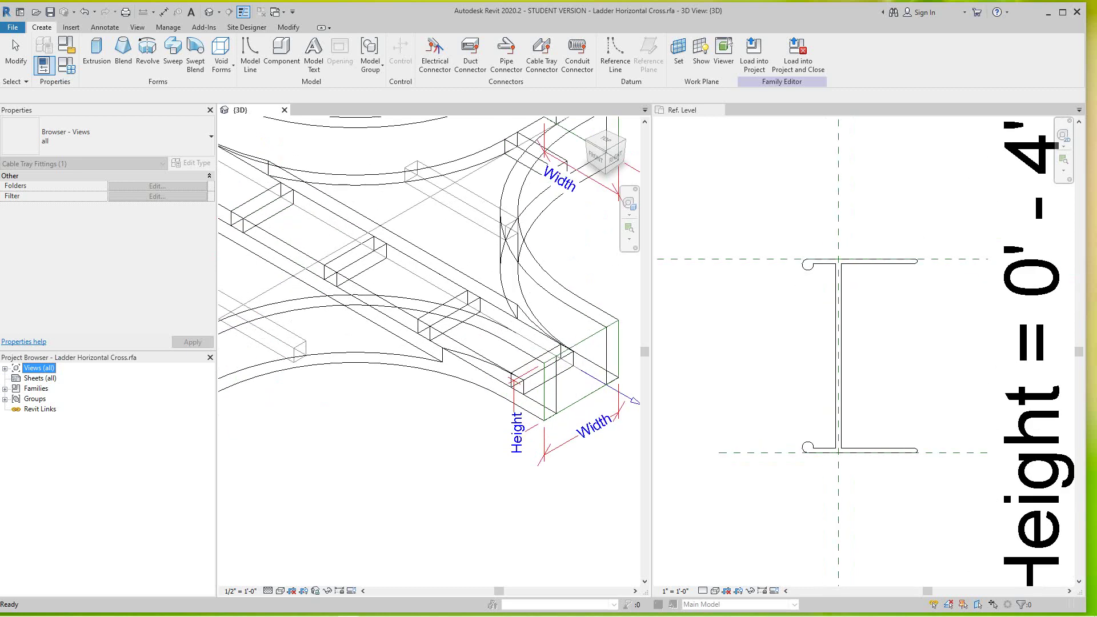
{"action": "scroll", "coordinate": [566, 377], "scroll_direction": "up", "scroll_amount": 5}
{"action": "left_click", "coordinate": [507, 391]}
{"action": "scroll", "coordinate": [507, 391], "scroll_direction": "down", "scroll_amount": 3}
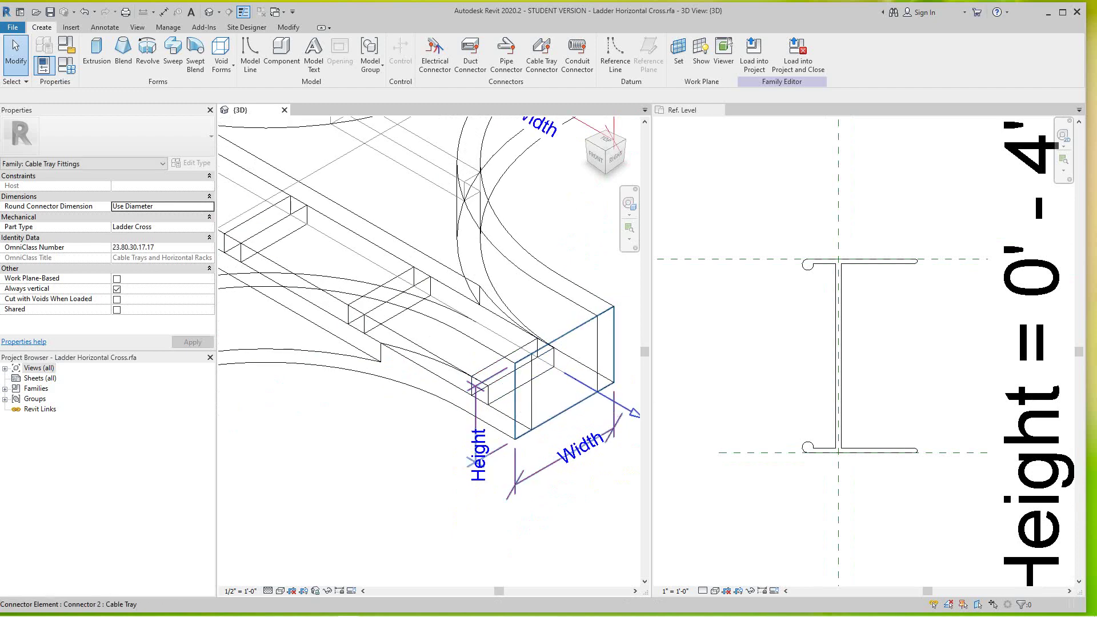
{"action": "middle_click_drag", "start_coordinate": [515, 393], "coordinate": [482, 405]}
{"action": "scroll", "coordinate": [483, 395], "scroll_direction": "up", "scroll_amount": 2}
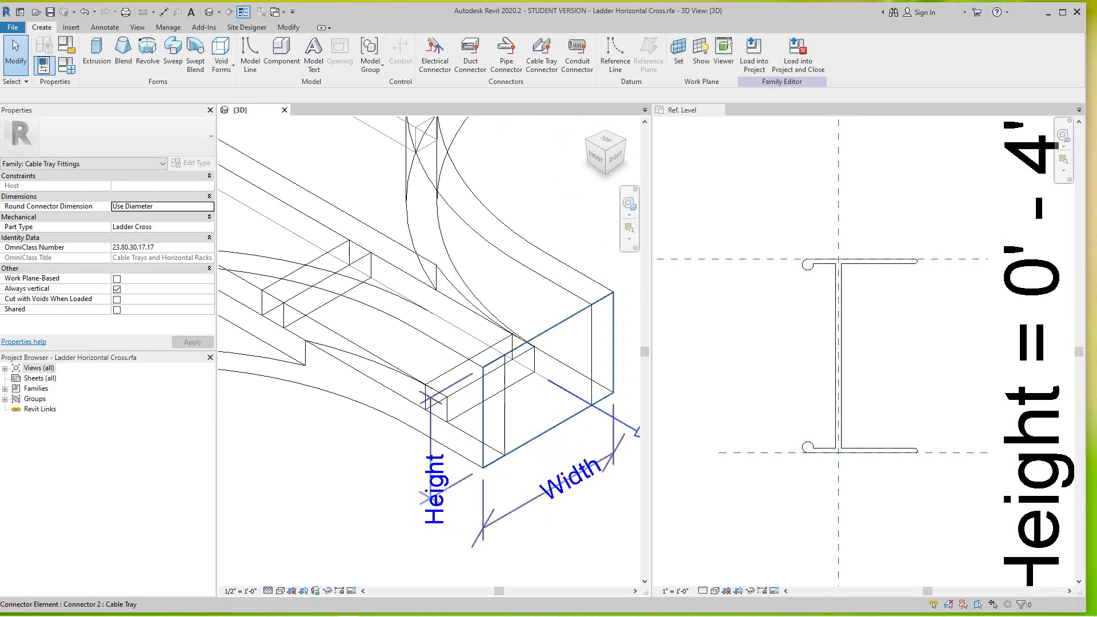
- Move the I-shaped profile's lines horizontally so the web's edge on the curled-lip side lies on the Center (Left/Right) reference plane
{"action": "scroll", "coordinate": [483, 396], "scroll_direction": "down", "scroll_amount": 3}
{"action": "scroll", "coordinate": [752, 414], "scroll_direction": "down", "scroll_amount": 1}
{"action": "left_click", "coordinate": [752, 414]}
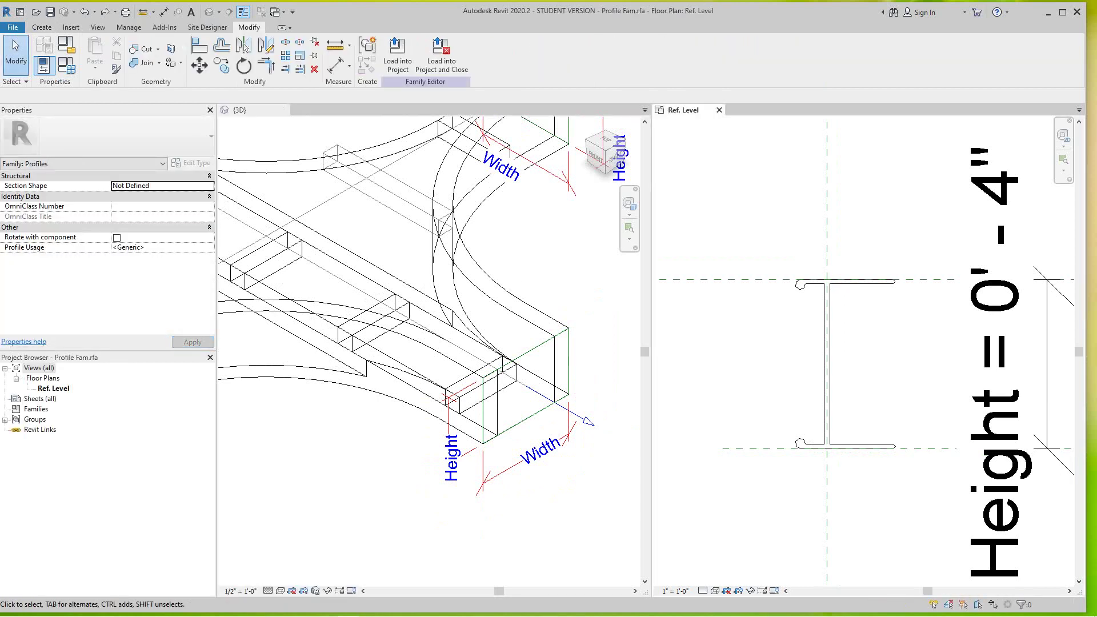
{"action": "left_click_drag", "start_coordinate": [753, 248], "coordinate": [890, 441]}
{"action": "left_click_drag", "start_coordinate": [755, 244], "coordinate": [936, 495]}
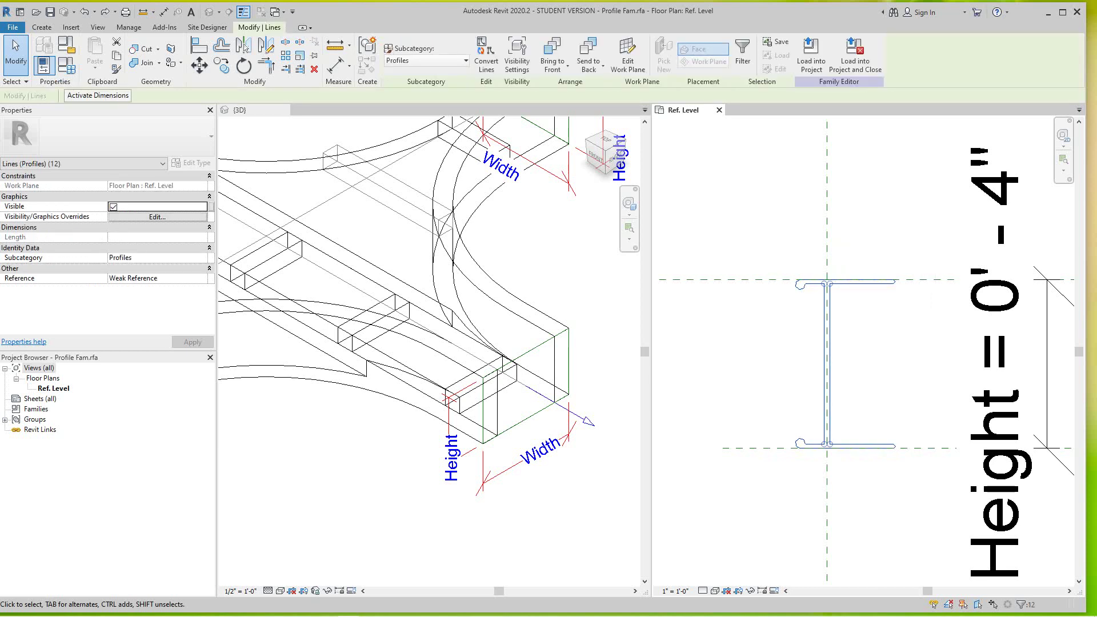
{"action": "left_click", "coordinate": [199, 64]}
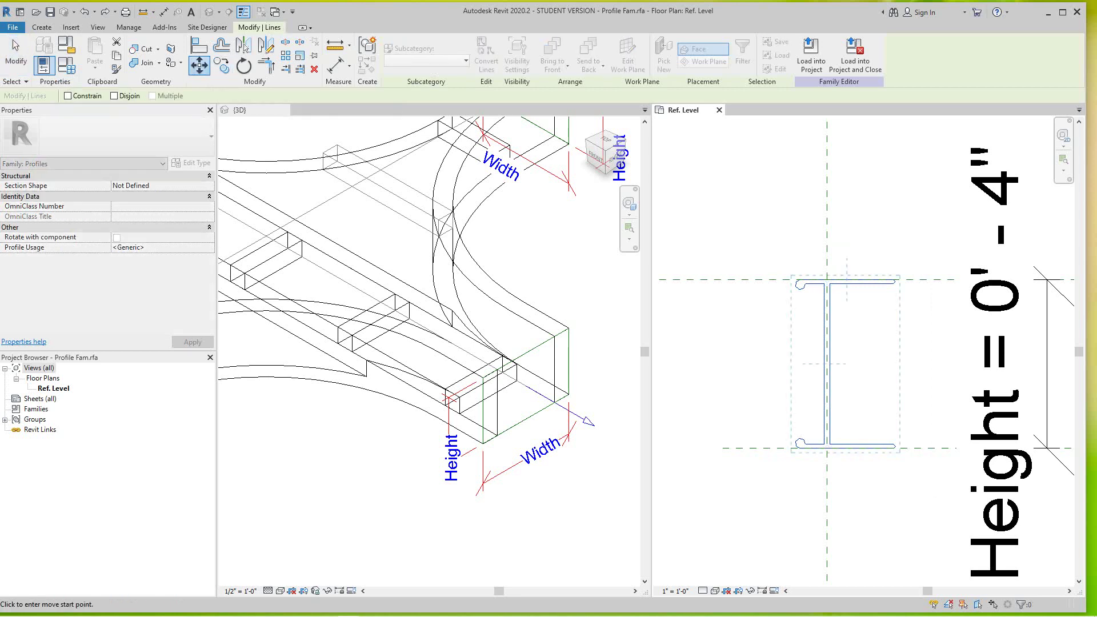
{"action": "scroll", "coordinate": [823, 365], "scroll_direction": "up", "scroll_amount": 3}
{"action": "left_click", "coordinate": [825, 363]}
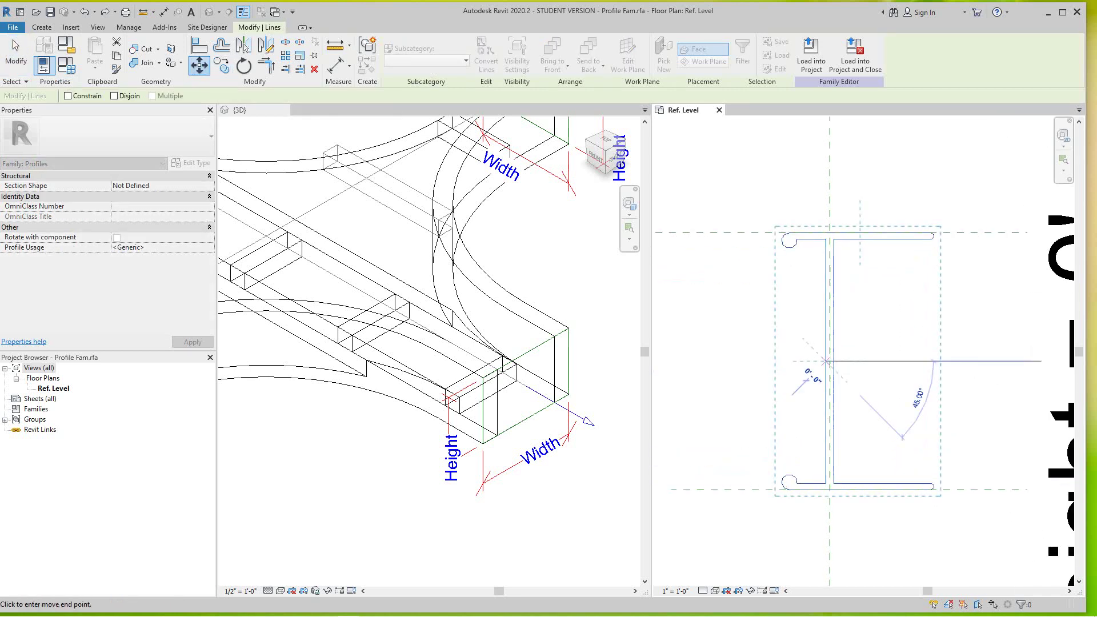
{"action": "scroll", "coordinate": [827, 362], "scroll_direction": "up", "scroll_amount": 1}
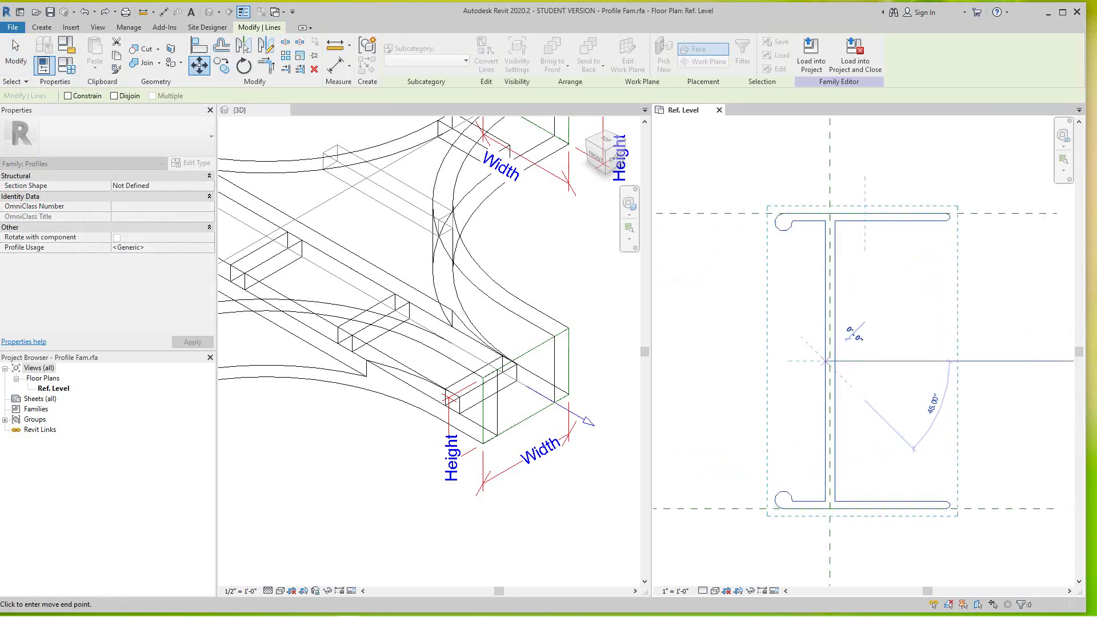
{"action": "scroll", "coordinate": [826, 361], "scroll_direction": "up", "scroll_amount": 2}
{"action": "left_click", "coordinate": [831, 360]}
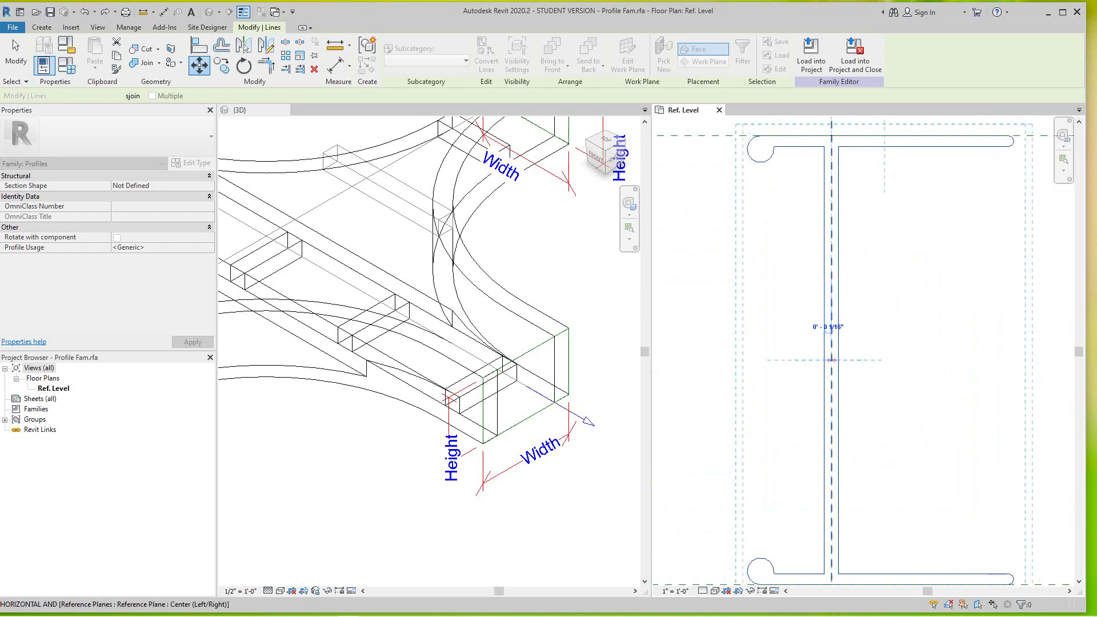
{"action": "left_click", "coordinate": [865, 370]}
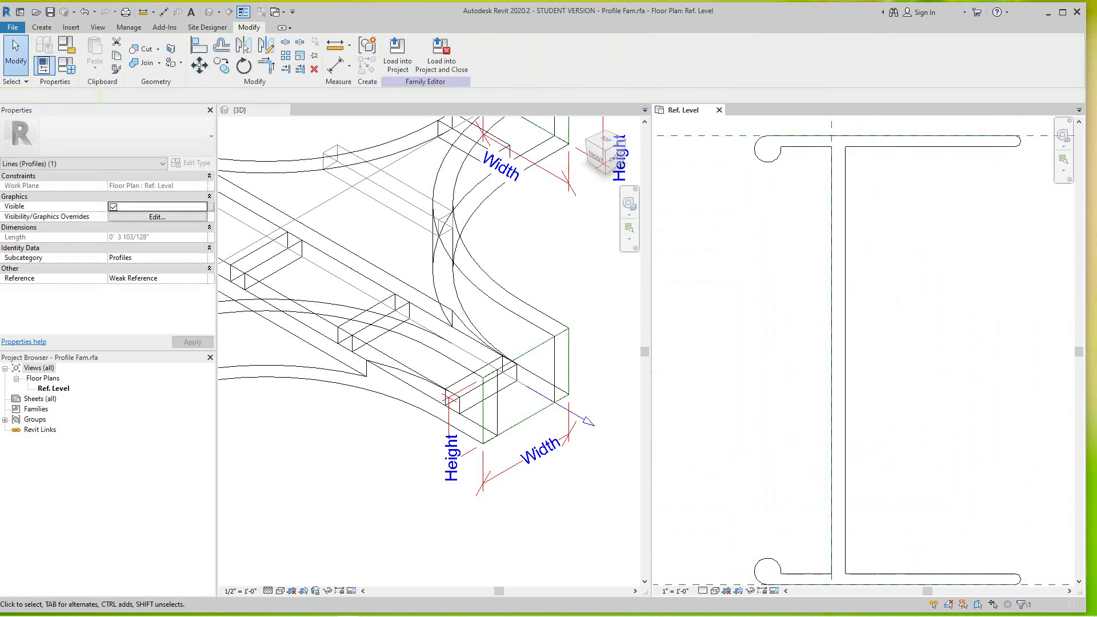
- Examine the whole ladder cross fitting in 3D, comparing its rail and rung extrusions with the rail profile
{"action": "scroll", "coordinate": [865, 370], "scroll_direction": "down", "scroll_amount": 3}
{"action": "scroll", "coordinate": [580, 444], "scroll_direction": "down", "scroll_amount": 5}
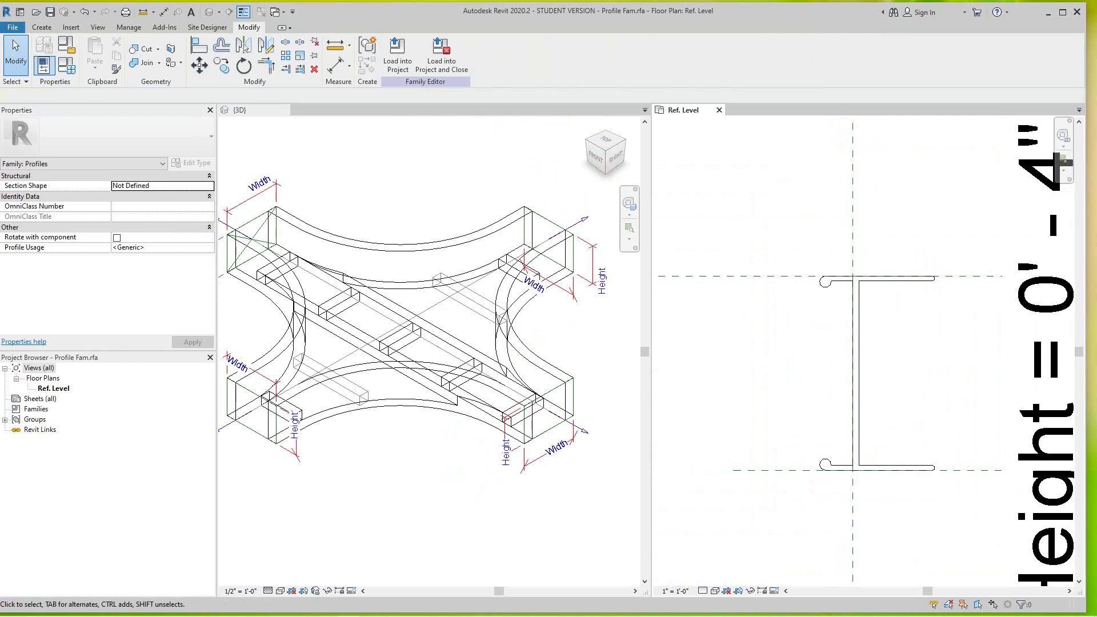
{"action": "scroll", "coordinate": [728, 401], "scroll_direction": "down", "scroll_amount": 3}
{"action": "scroll", "coordinate": [725, 390], "scroll_direction": "up", "scroll_amount": 2}
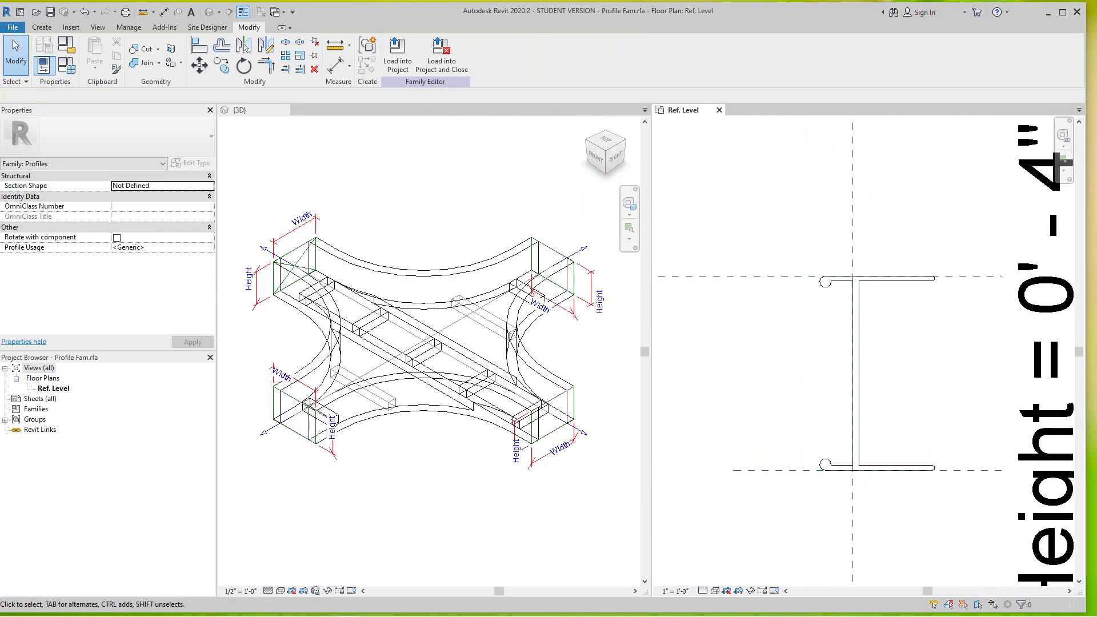
{"action": "scroll", "coordinate": [736, 384], "scroll_direction": "down", "scroll_amount": 1}
{"action": "scroll", "coordinate": [511, 356], "scroll_direction": "up", "scroll_amount": 1}
{"action": "scroll", "coordinate": [518, 338], "scroll_direction": "down", "scroll_amount": 5}
{"action": "scroll", "coordinate": [543, 340], "scroll_direction": "up", "scroll_amount": 6}
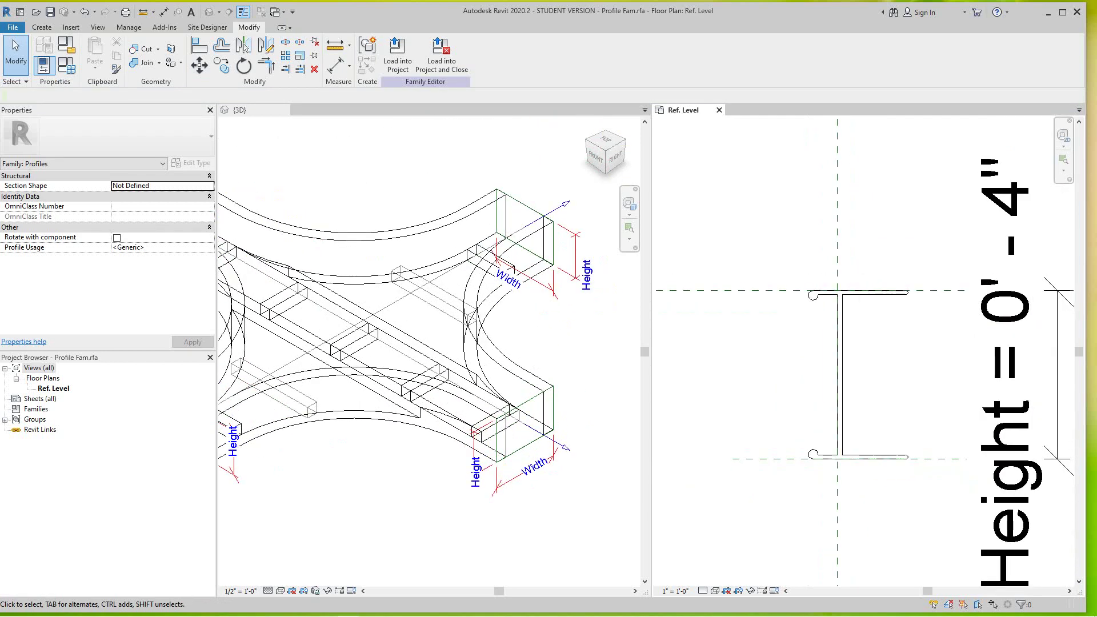
{"action": "scroll", "coordinate": [553, 360], "scroll_direction": "down", "scroll_amount": 1}
{"action": "left_click", "coordinate": [553, 360]}
{"action": "scroll", "coordinate": [553, 360], "scroll_direction": "down", "scroll_amount": 1}
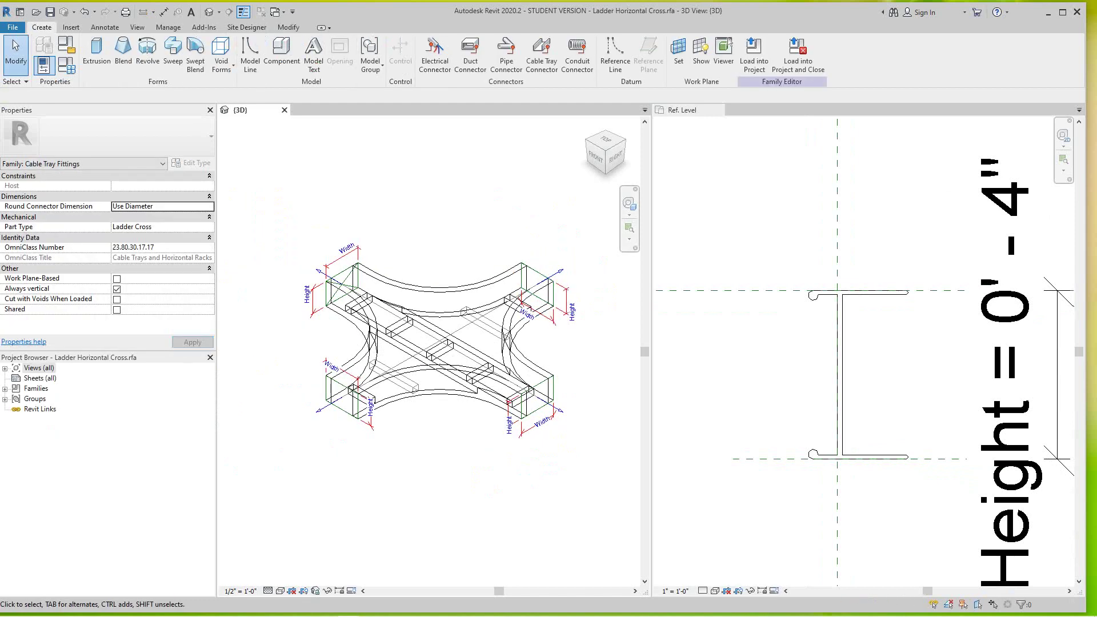
{"action": "scroll", "coordinate": [404, 316], "scroll_direction": "up", "scroll_amount": 2}
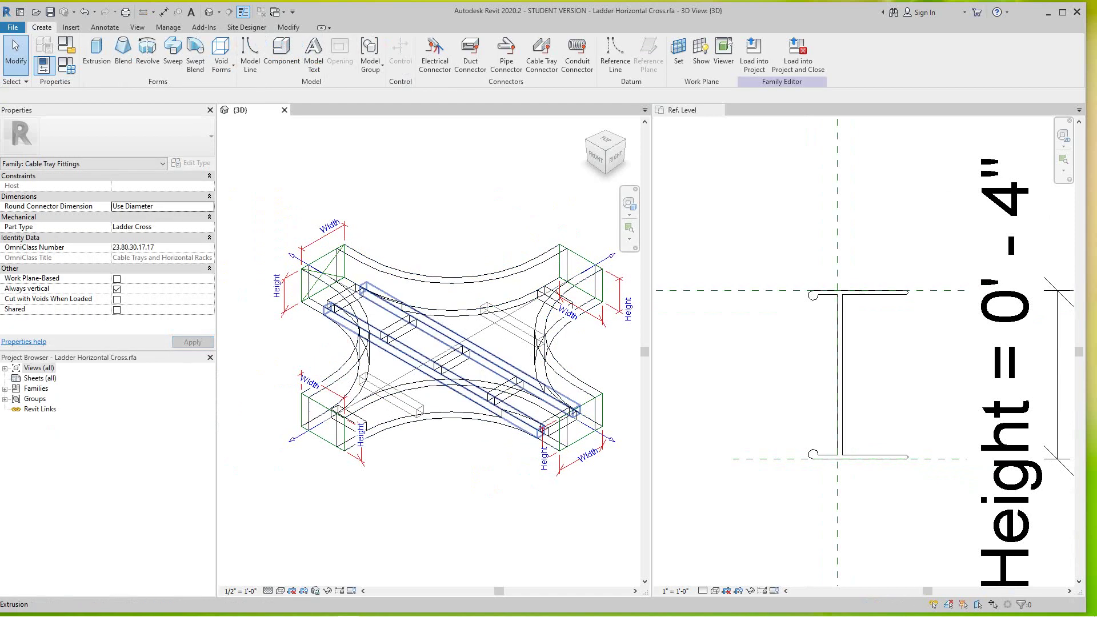
{"action": "scroll", "coordinate": [435, 400], "scroll_direction": "down", "scroll_amount": 1}
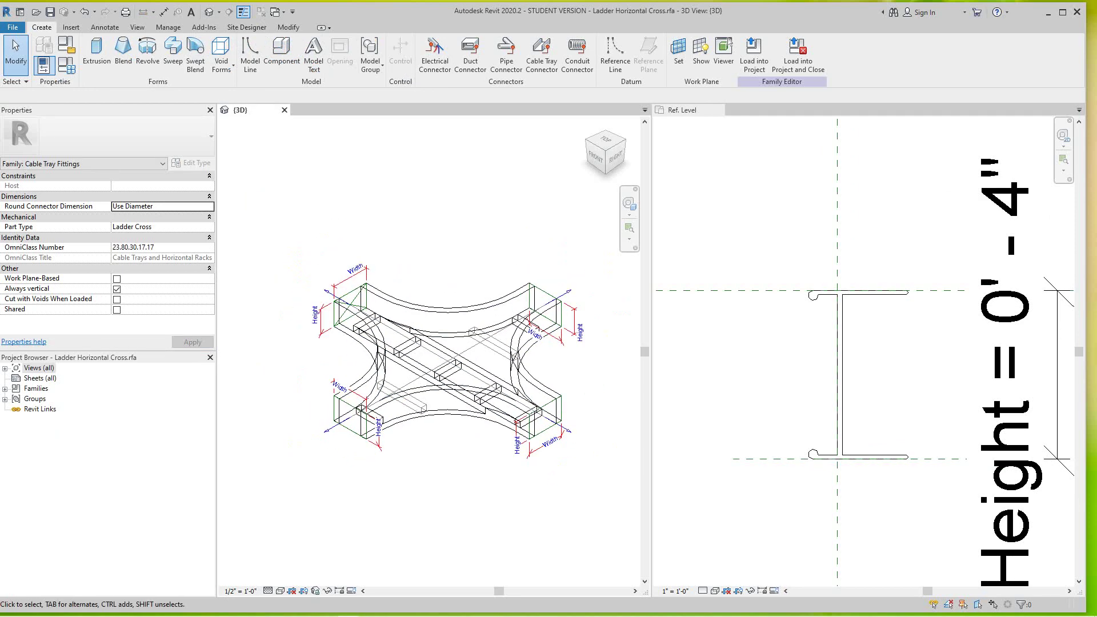
{"action": "scroll", "coordinate": [435, 400], "scroll_direction": "up", "scroll_amount": 3}
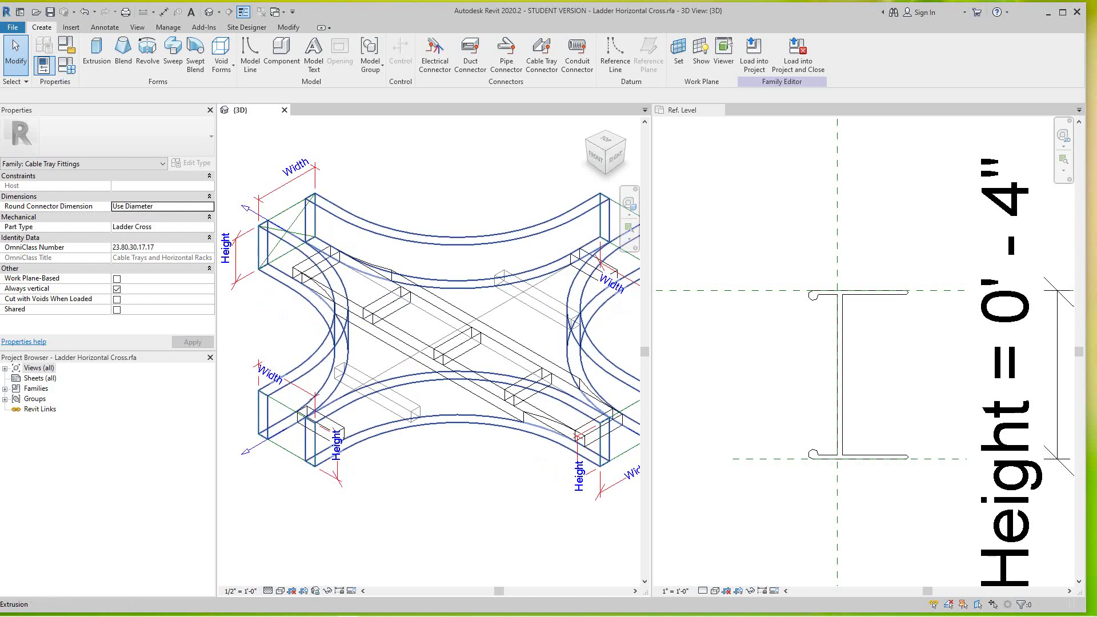
{"action": "scroll", "coordinate": [426, 240], "scroll_direction": "down", "scroll_amount": 1}
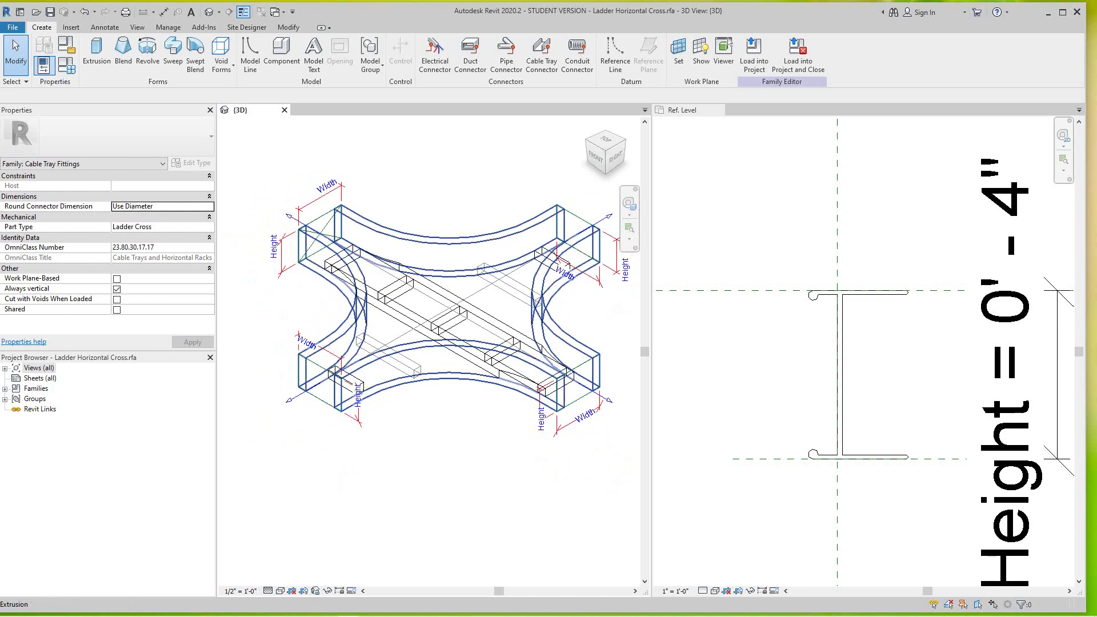
- Open the curved side rails' extrusion sketch, inspect its boundary lines, and close the sketch without editing it
{"action": "left_click", "coordinate": [426, 240]}
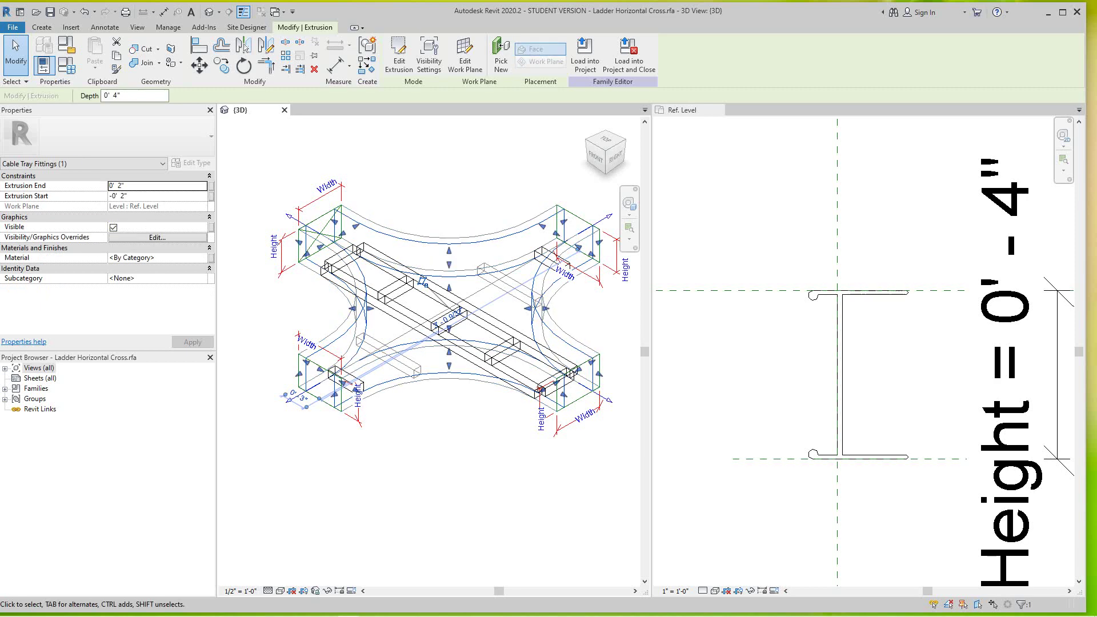
{"action": "left_click", "coordinate": [399, 55]}
{"action": "double_click", "coordinate": [423, 280]}
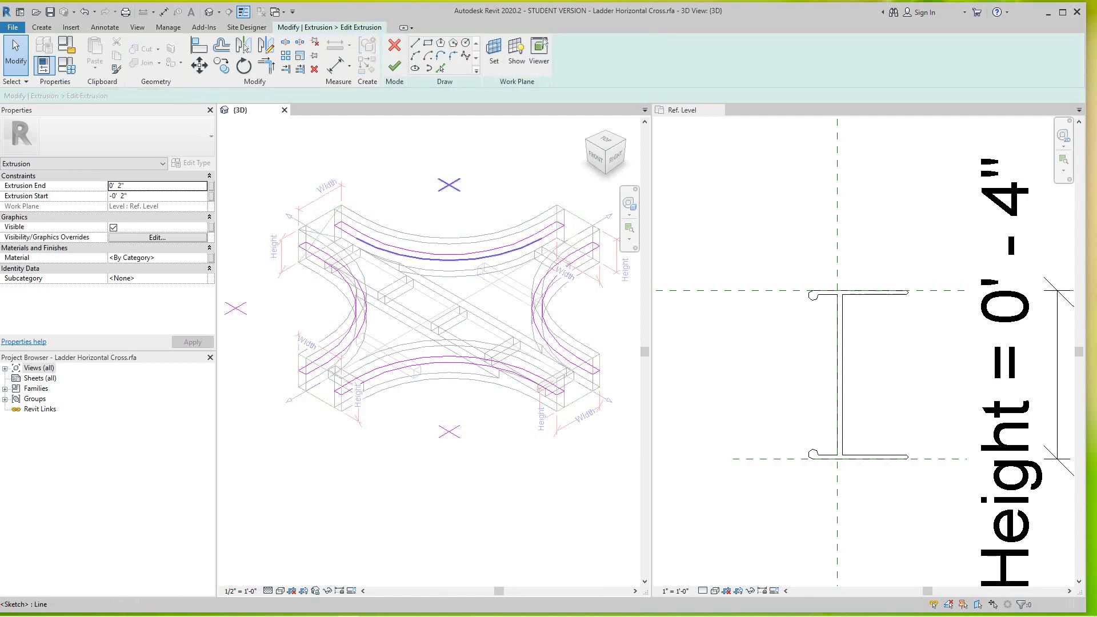
{"action": "scroll", "coordinate": [433, 262], "scroll_direction": "up", "scroll_amount": 2}
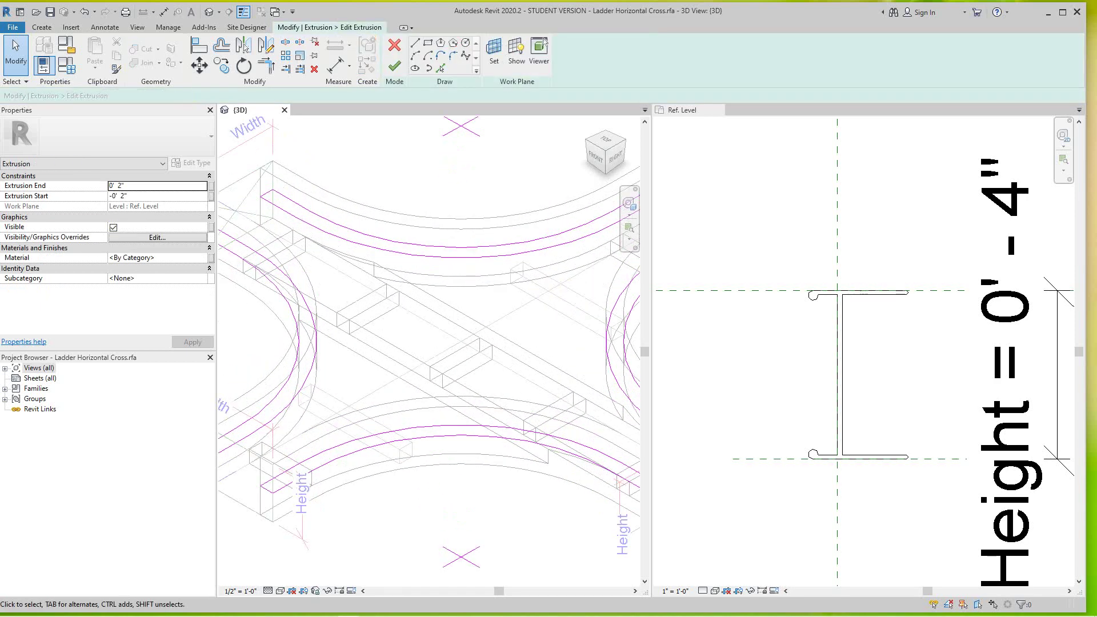
{"action": "scroll", "coordinate": [428, 308], "scroll_direction": "down", "scroll_amount": 3}
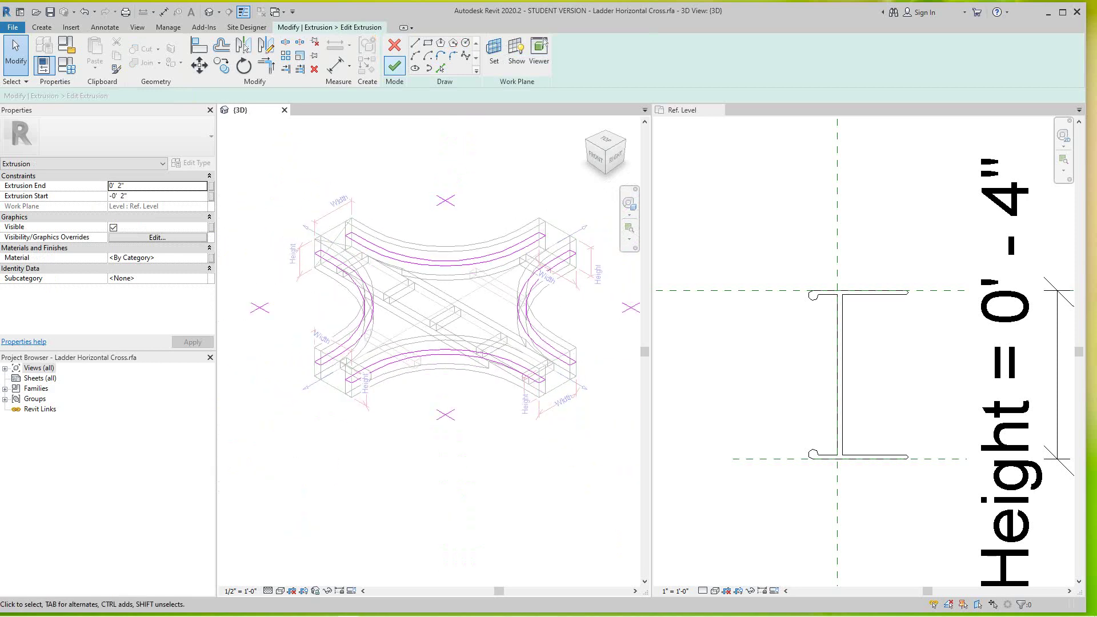
{"action": "left_click", "coordinate": [394, 66]}
{"action": "key", "text": "Escape"}
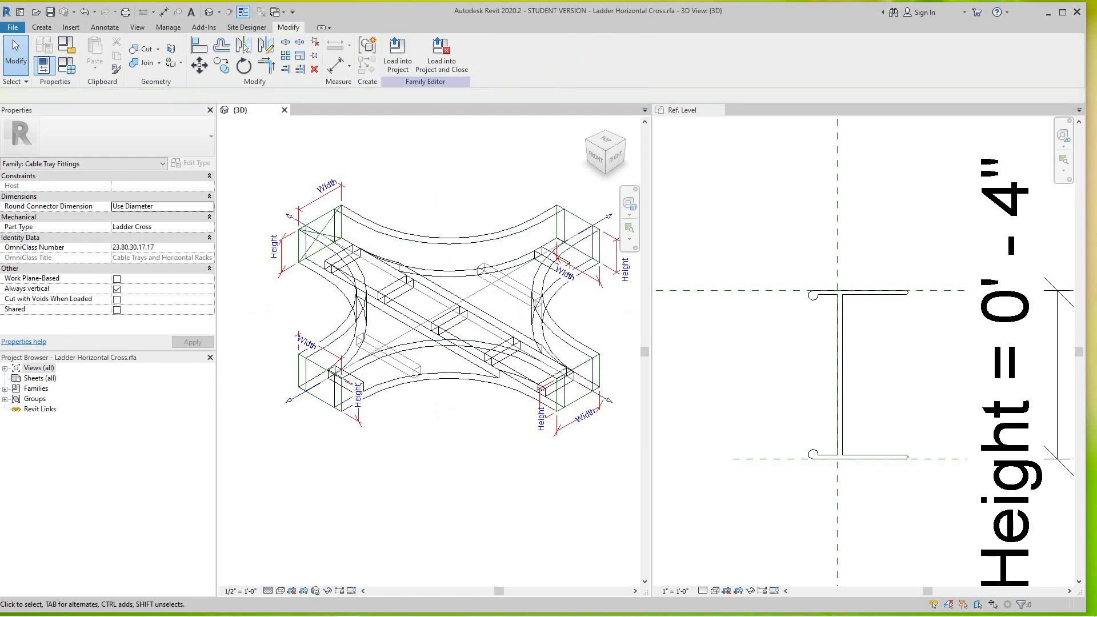
- Set the ladder cross 3D view's visual style to Shaded
{"action": "scroll", "coordinate": [472, 330], "scroll_direction": "down", "scroll_amount": 2}
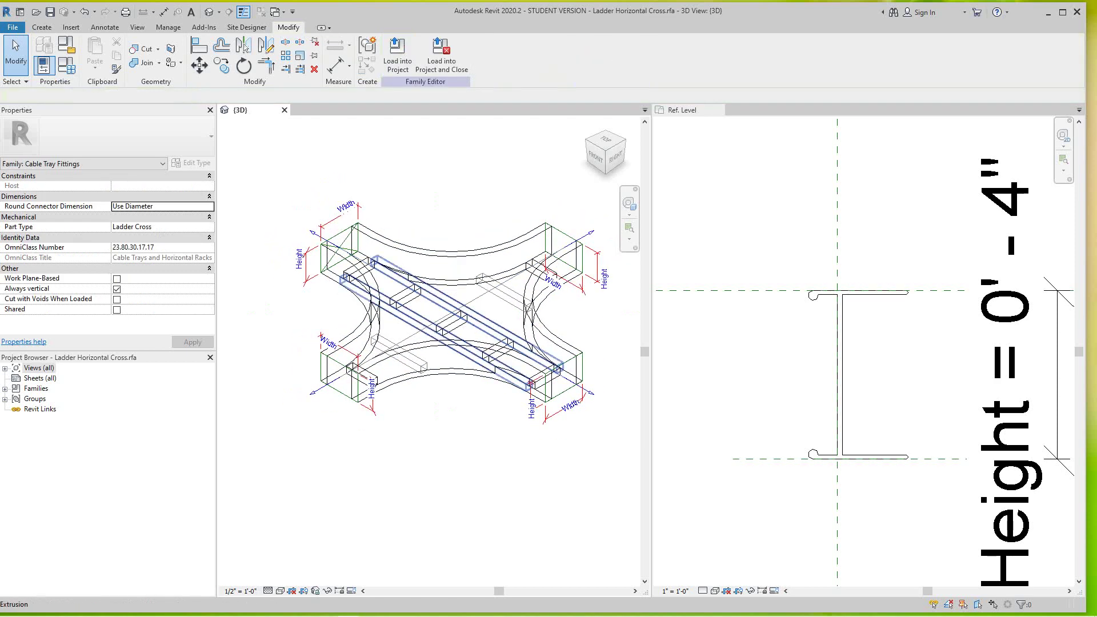
{"action": "left_click", "coordinate": [42, 27]}
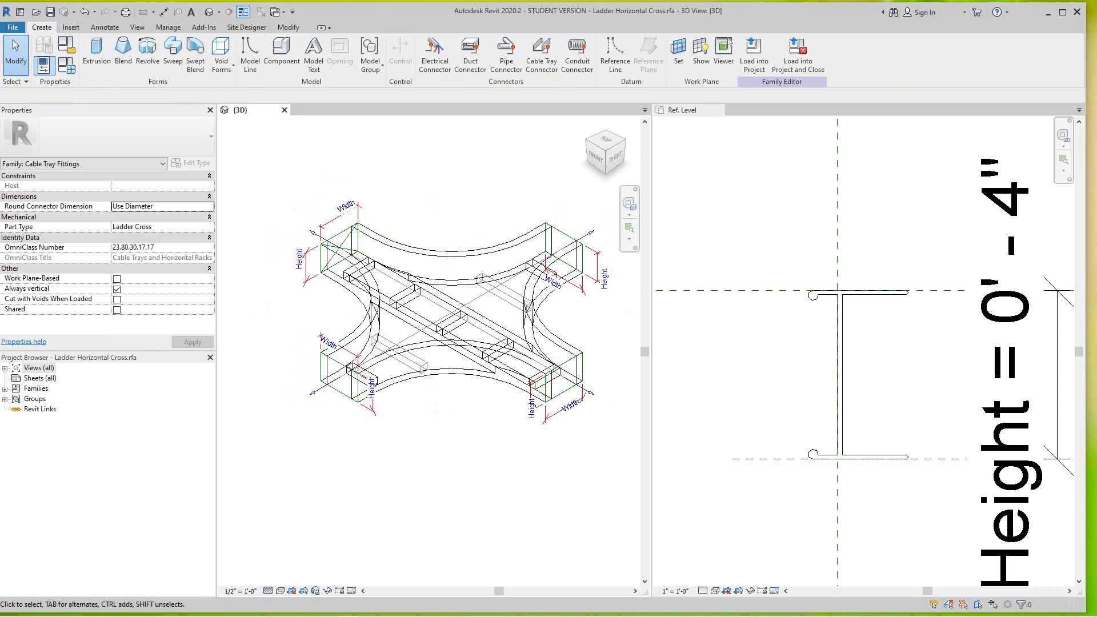
{"action": "left_click", "coordinate": [280, 591]}
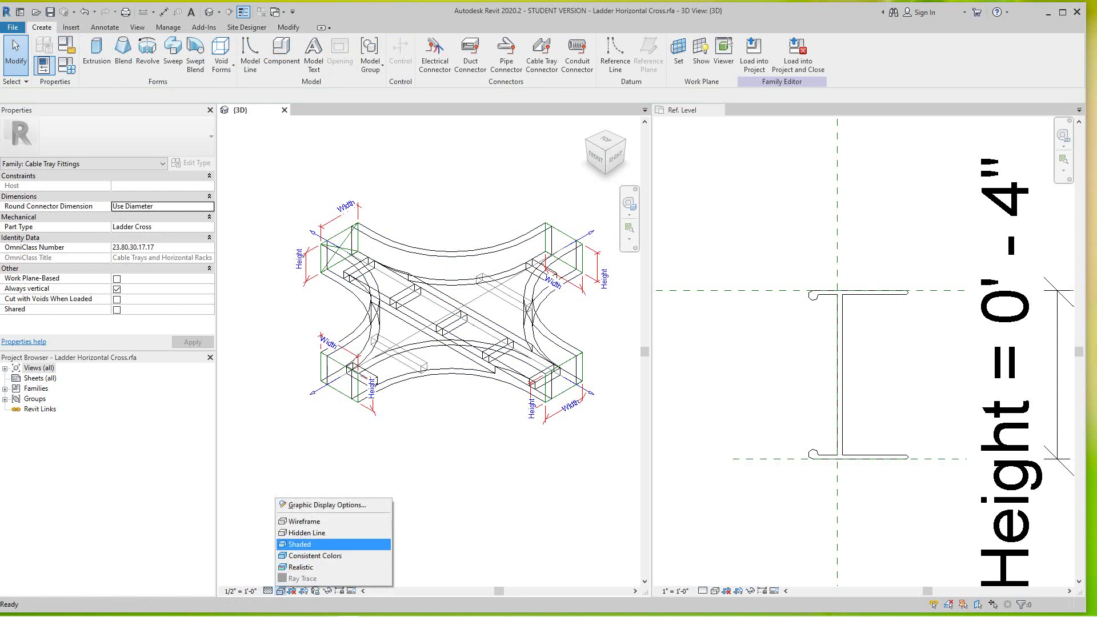
{"action": "left_click", "coordinate": [300, 544]}
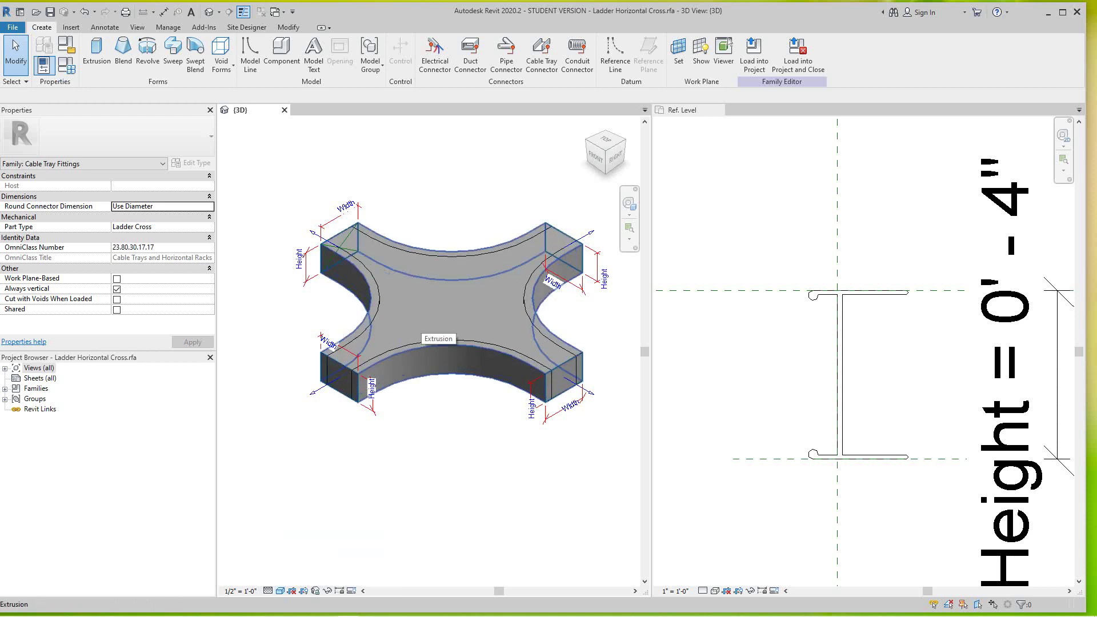
- Temporarily hide the solid cross-shaped extrusion that covers the side rails and rungs in the 3D view
{"action": "left_click", "coordinate": [389, 274]}
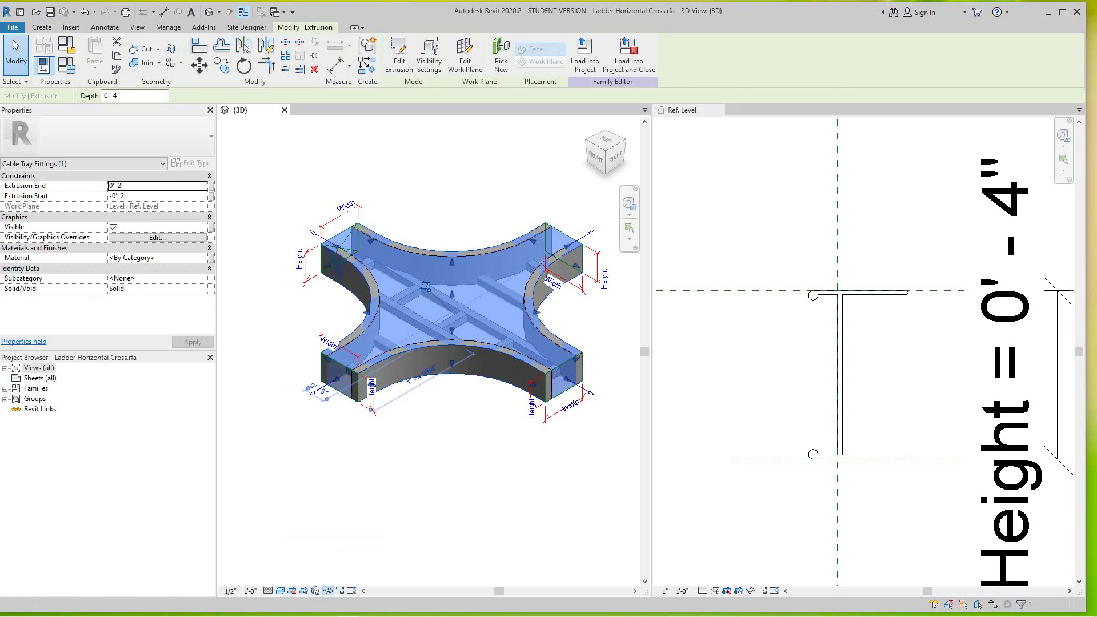
{"action": "left_click", "coordinate": [329, 592]}
{"action": "left_click", "coordinate": [356, 562]}
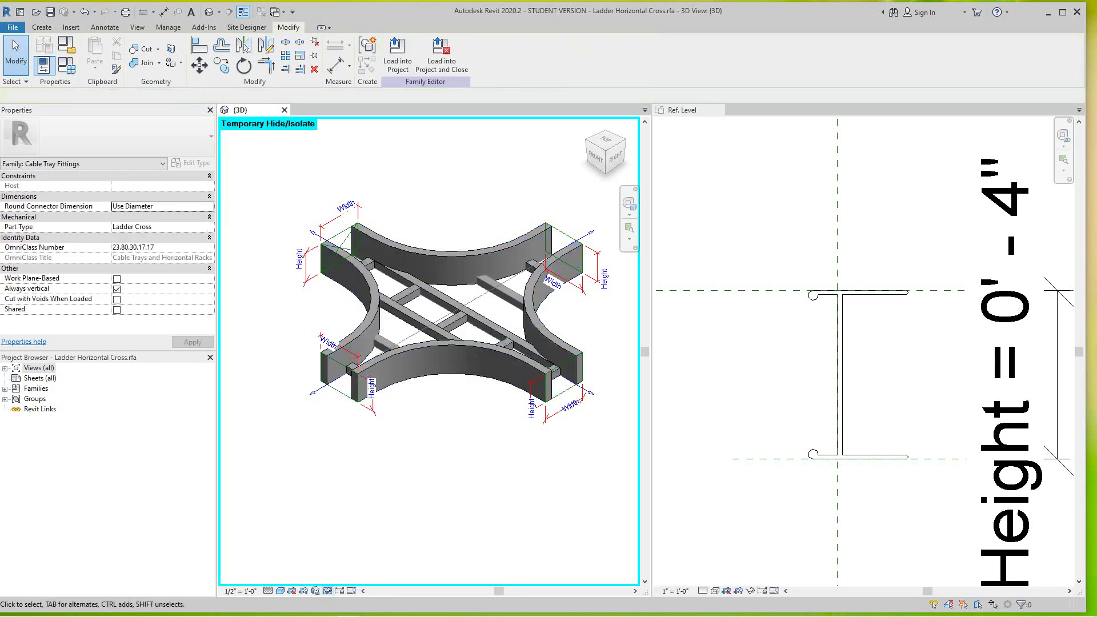
{"action": "scroll", "coordinate": [411, 302], "scroll_direction": "up", "scroll_amount": 5}
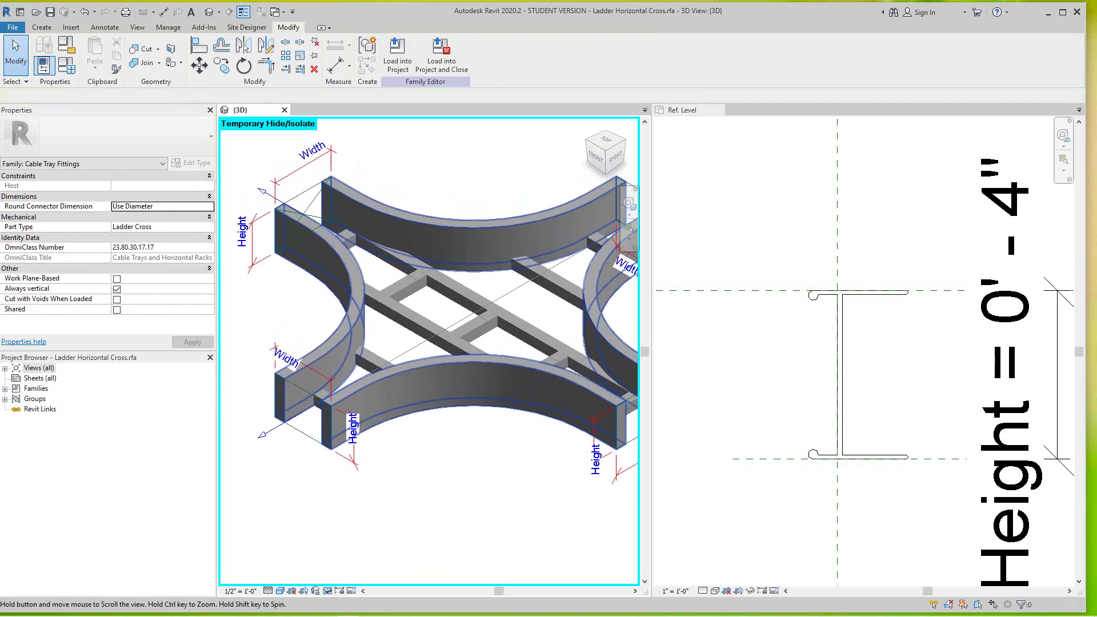
{"action": "scroll", "coordinate": [392, 427], "scroll_direction": "down", "scroll_amount": 3}
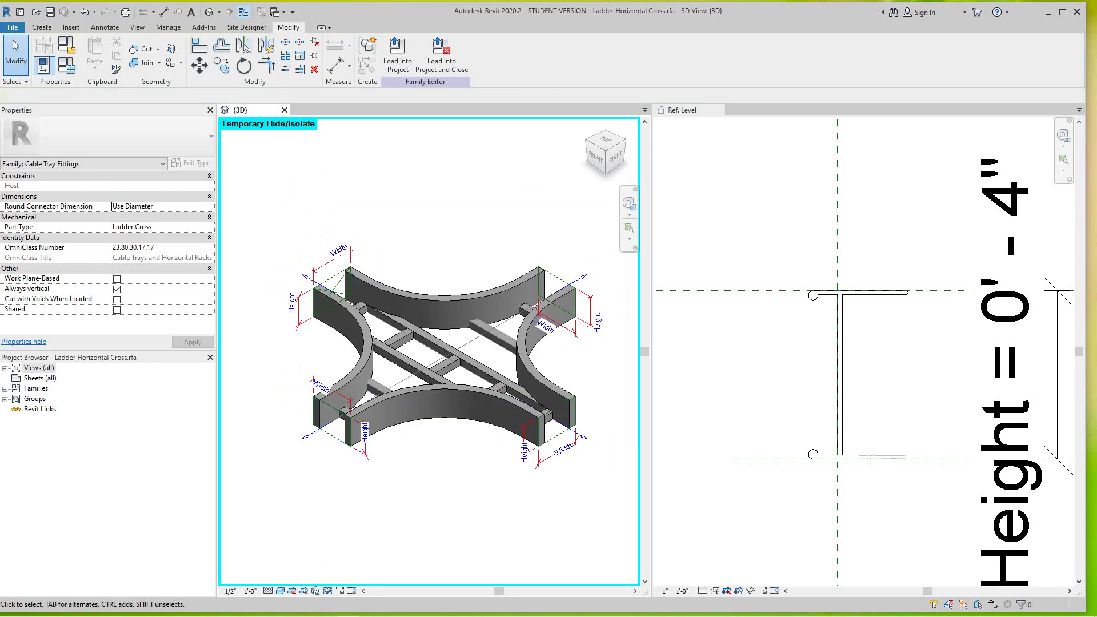
- Start a sweep with a picked path, selecting the straight end and arc of the front curved rail's outer top edge
{"action": "left_click", "coordinate": [42, 27]}
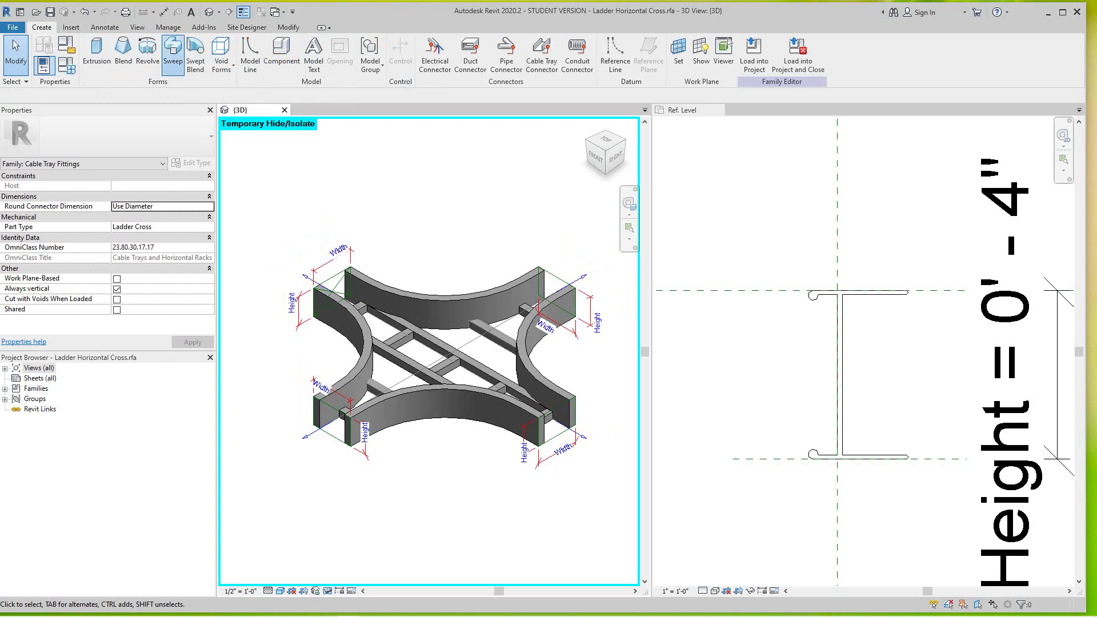
{"action": "left_click", "coordinate": [174, 55]}
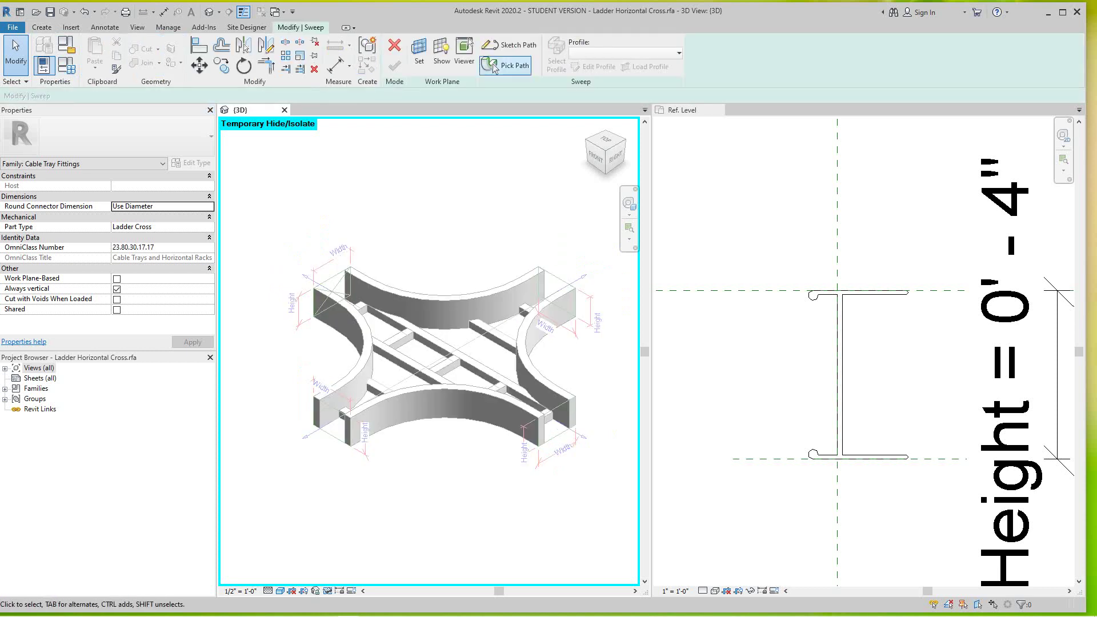
{"action": "left_click", "coordinate": [495, 67]}
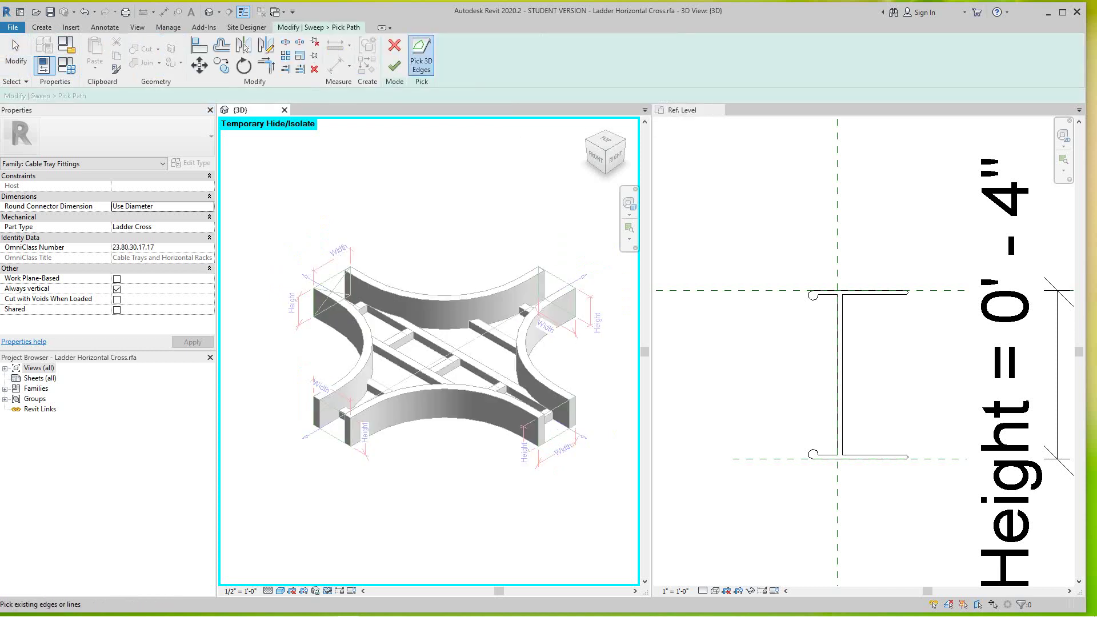
{"action": "scroll", "coordinate": [364, 423], "scroll_direction": "up", "scroll_amount": 5}
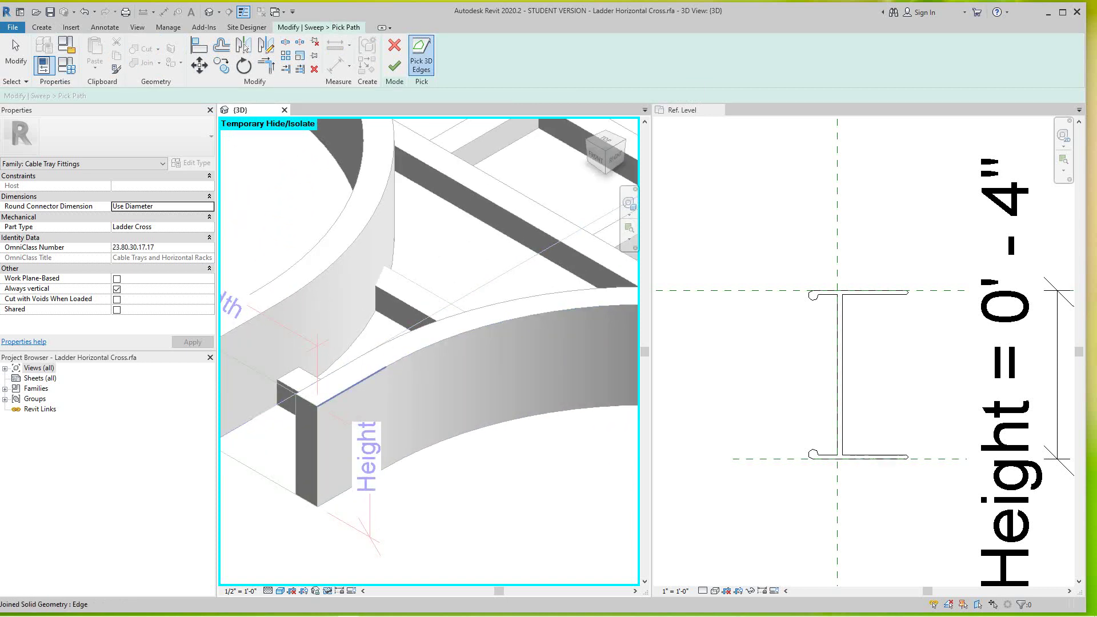
{"action": "left_click", "coordinate": [360, 381]}
{"action": "left_click", "coordinate": [426, 350]}
- Add the remaining straight end of the front rail's outer top edge to the sweep path and finish the path
{"action": "scroll", "coordinate": [442, 372], "scroll_direction": "down", "scroll_amount": 2}
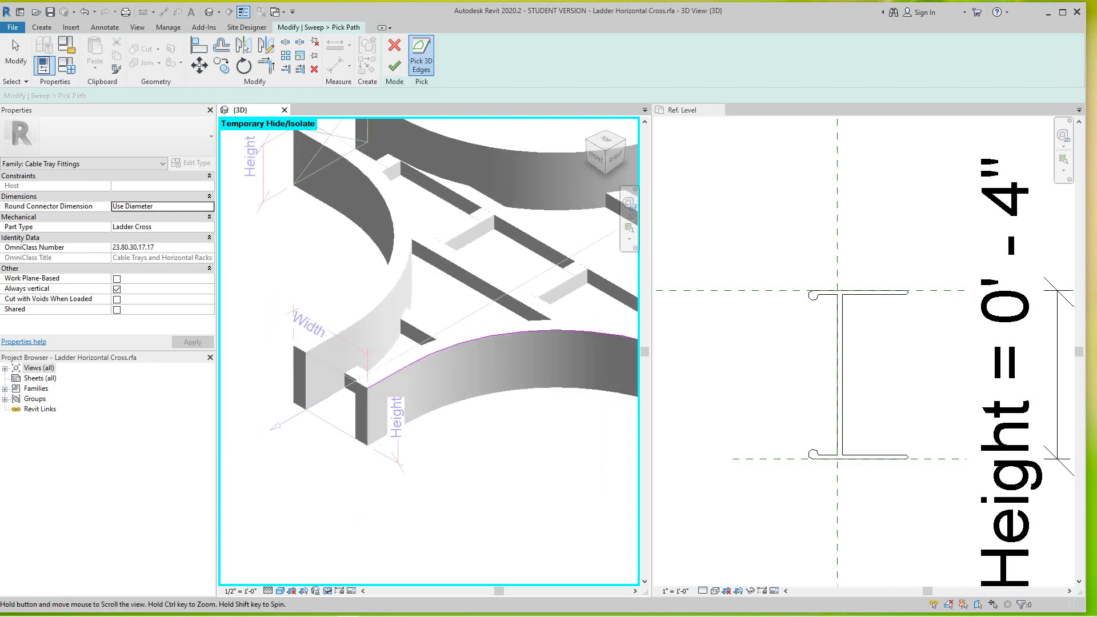
{"action": "middle_click_drag", "start_coordinate": [442, 372], "coordinate": [269, 359]}
{"action": "scroll", "coordinate": [555, 358], "scroll_direction": "up", "scroll_amount": 3}
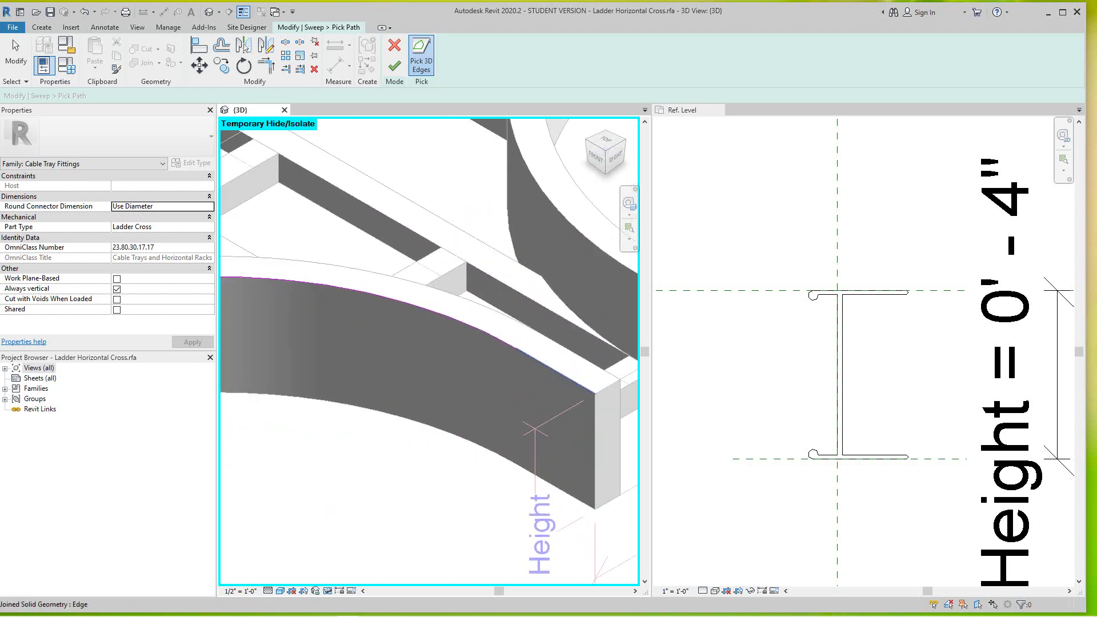
{"action": "left_click", "coordinate": [554, 370]}
{"action": "scroll", "coordinate": [446, 368], "scroll_direction": "down", "scroll_amount": 2}
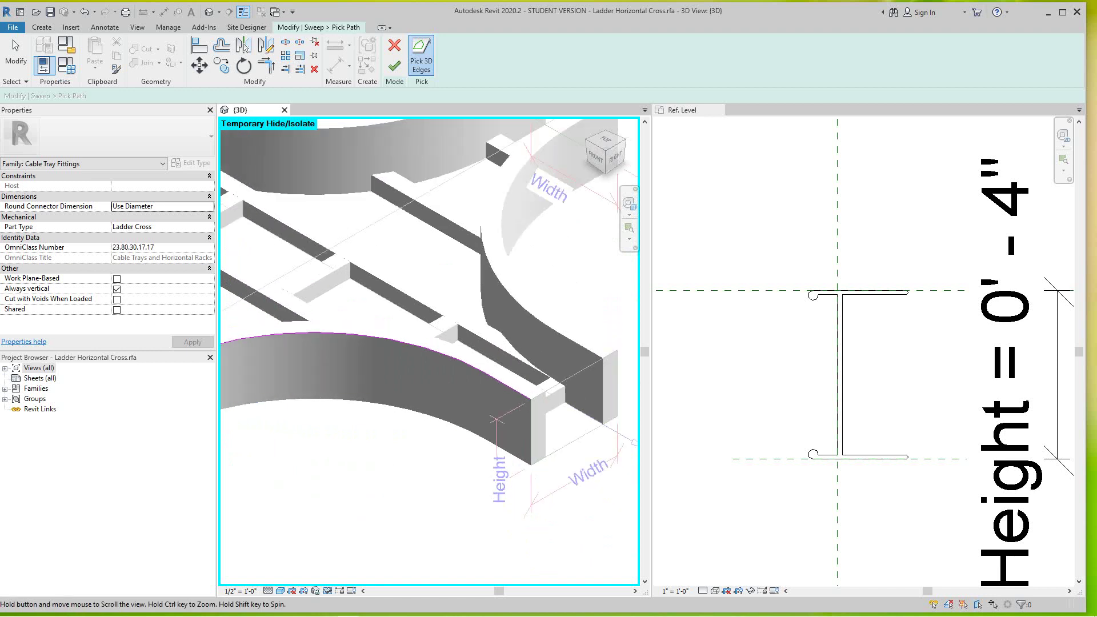
{"action": "middle_click_drag", "start_coordinate": [445, 368], "coordinate": [510, 395]}
{"action": "scroll", "coordinate": [456, 426], "scroll_direction": "down", "scroll_amount": 1}
{"action": "middle_click_drag", "start_coordinate": [456, 426], "coordinate": [506, 451]}
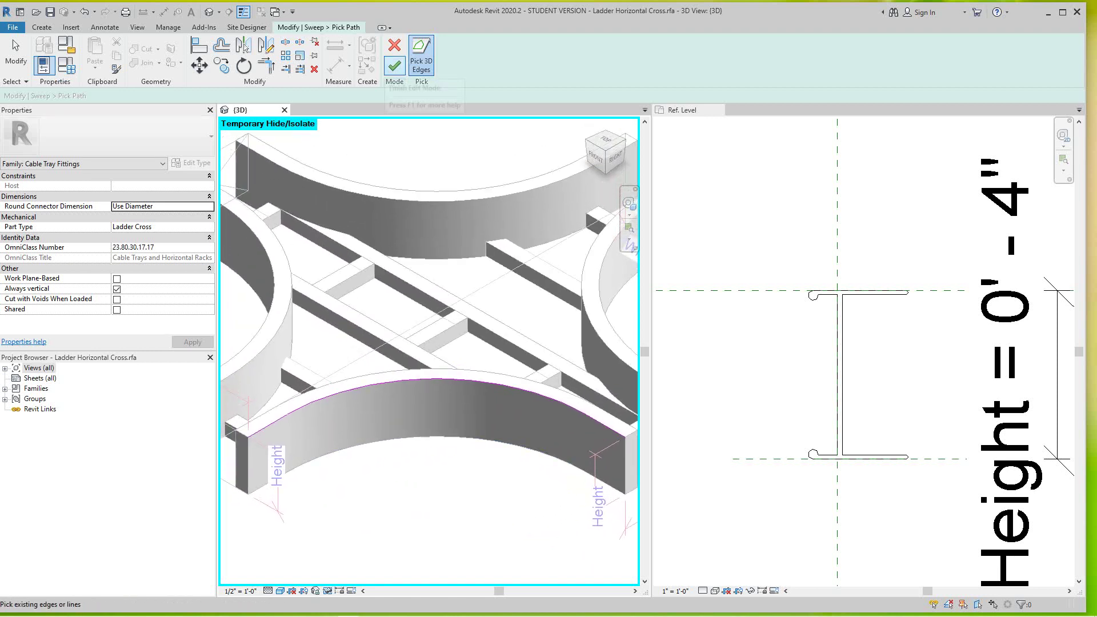
{"action": "left_click", "coordinate": [394, 66]}
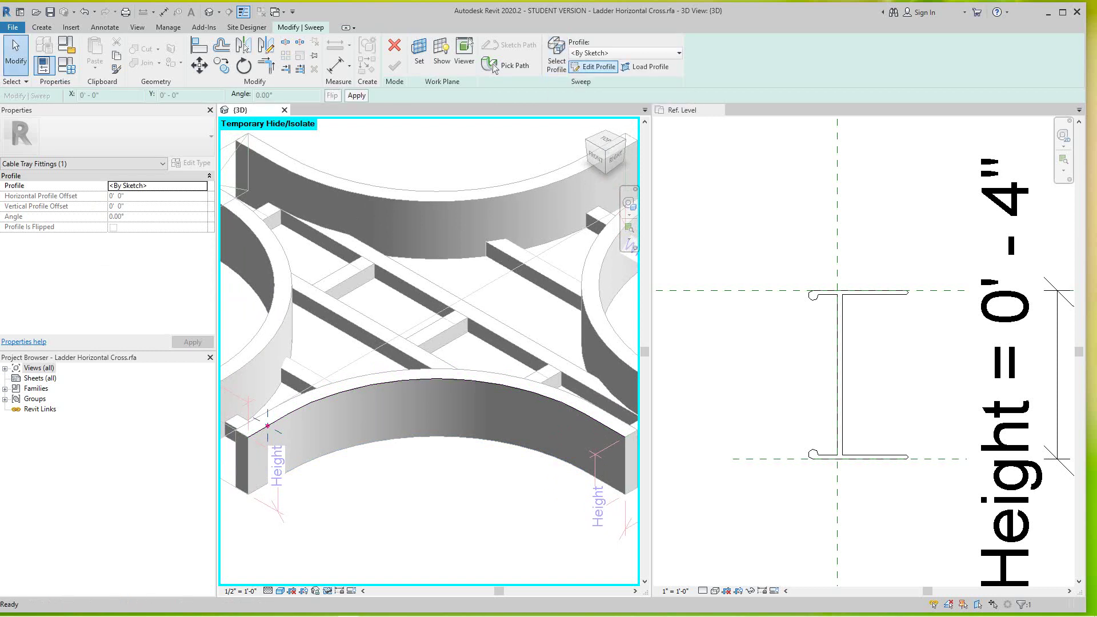
- Check the sweep's available profiles, and load the Profile Fam family into the Ladder Horizontal Cross family
{"action": "left_click", "coordinate": [680, 53]}
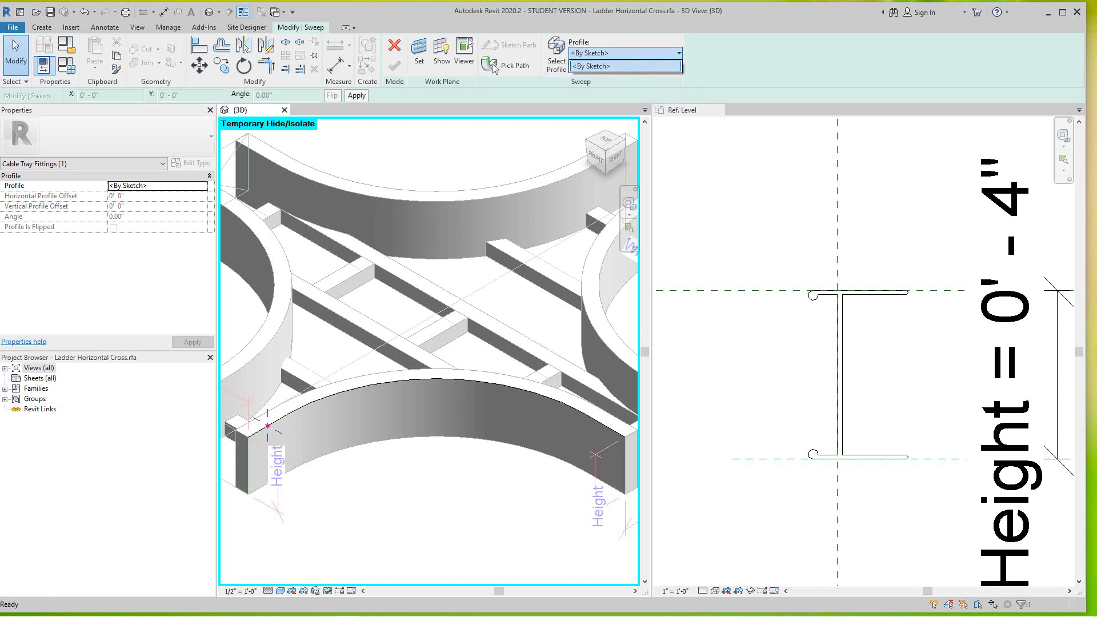
{"action": "left_click", "coordinate": [493, 63]}
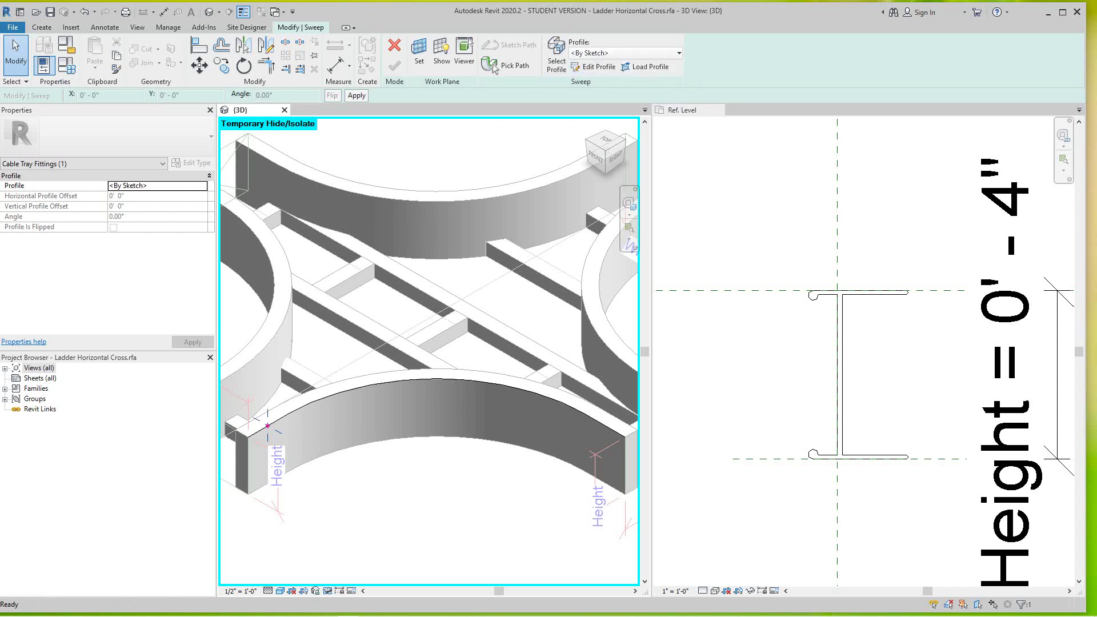
{"action": "left_click", "coordinate": [594, 67]}
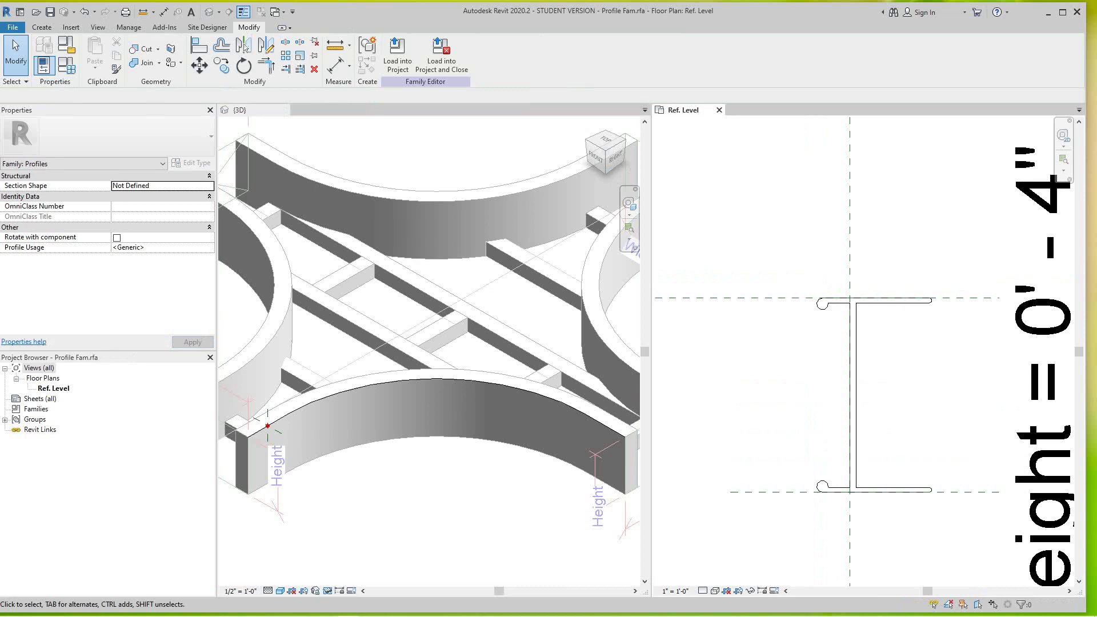
{"action": "left_click", "coordinate": [397, 56]}
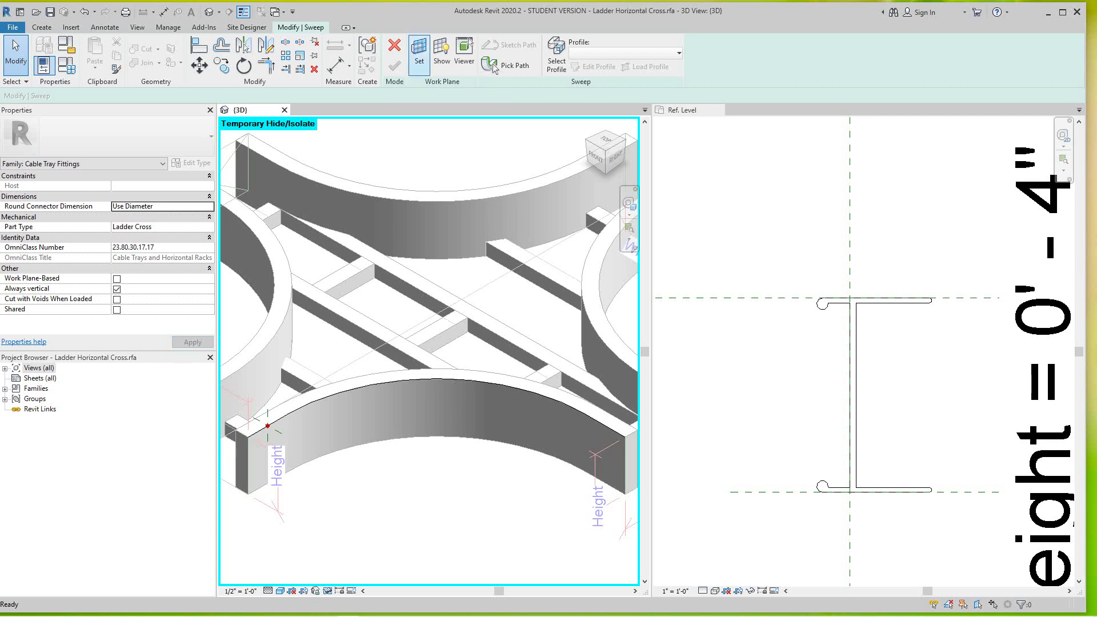
- Assign Profile Fam as the sweep profile along the front rail's edge and finish the sweep
{"action": "scroll", "coordinate": [479, 310], "scroll_direction": "down", "scroll_amount": 5}
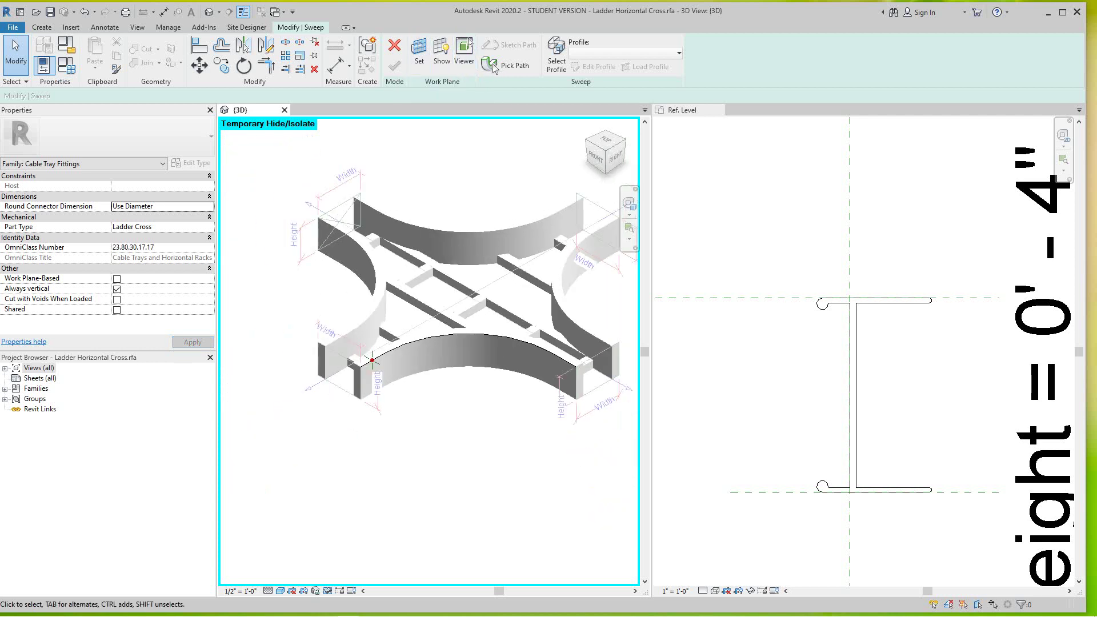
{"action": "scroll", "coordinate": [373, 368], "scroll_direction": "up", "scroll_amount": 3}
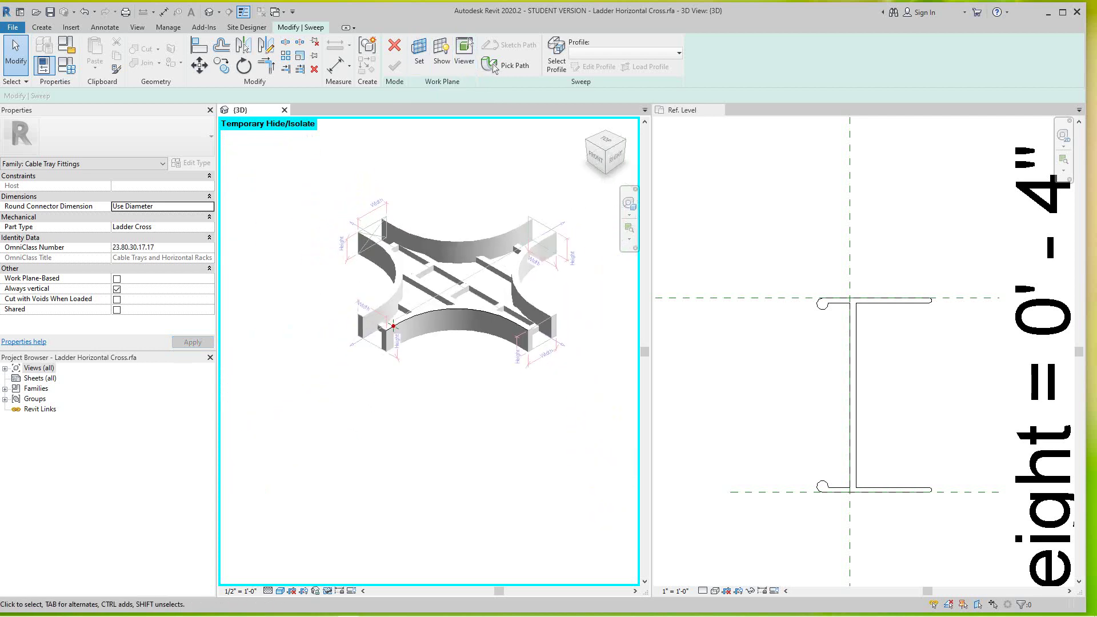
{"action": "middle_click_drag", "start_coordinate": [362, 395], "coordinate": [354, 398], "text": "shift"}
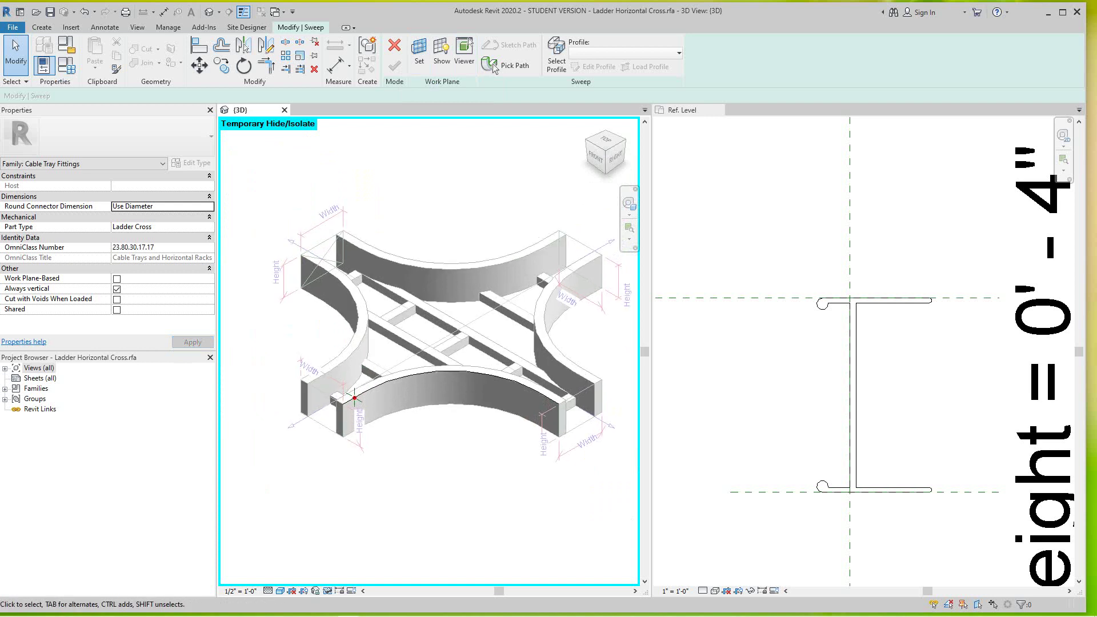
{"action": "left_click", "coordinate": [354, 398]}
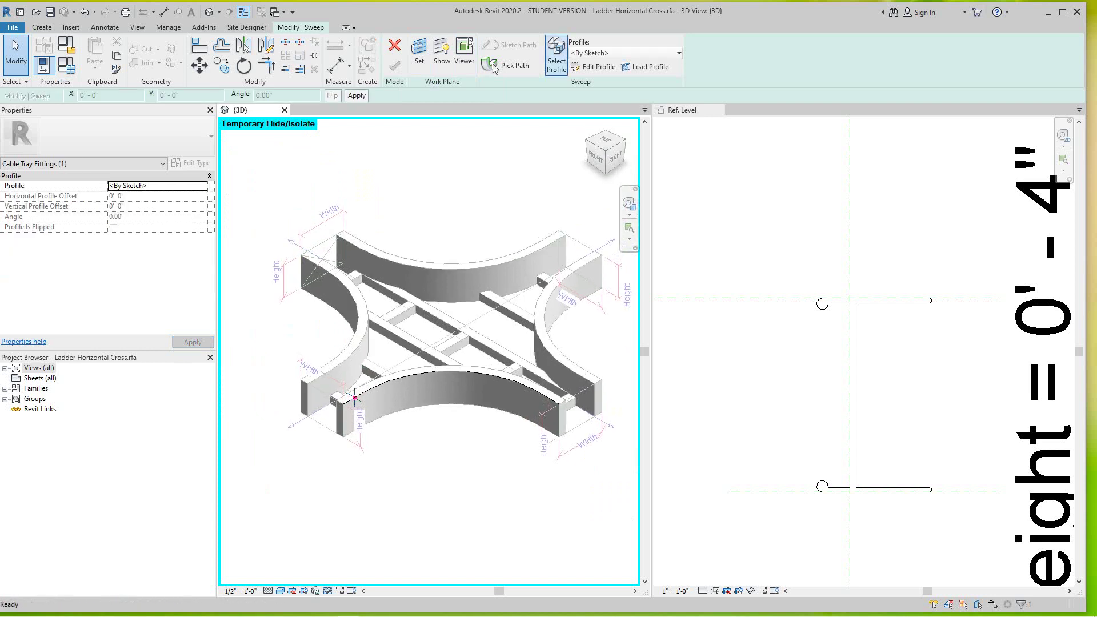
{"action": "left_click", "coordinate": [624, 53]}
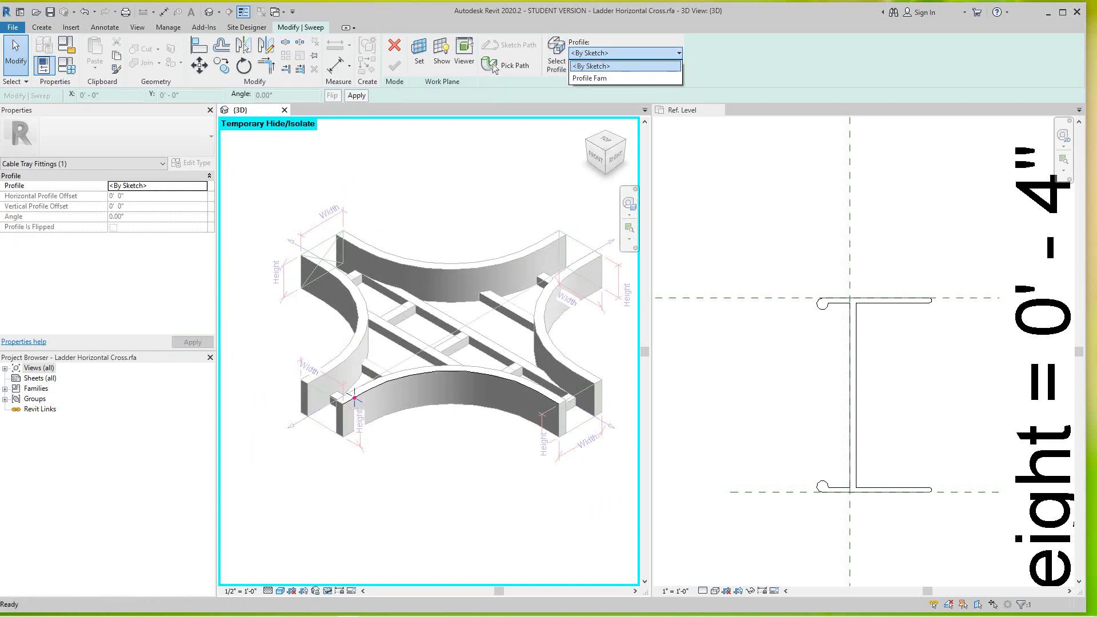
{"action": "key", "text": "Down"}
{"action": "key", "text": "Return"}
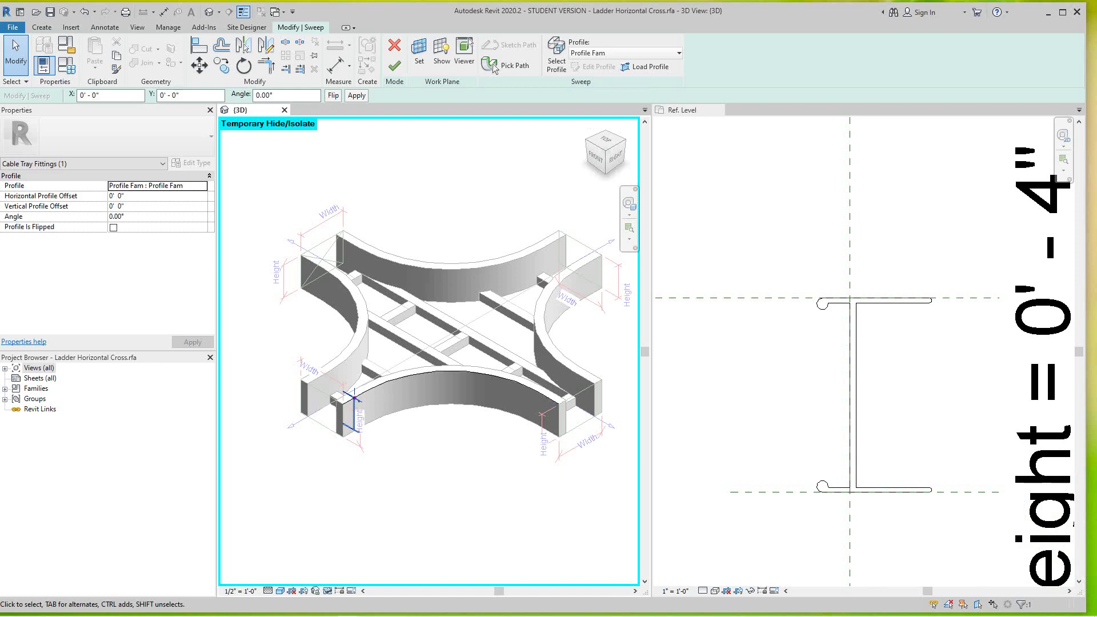
{"action": "left_click", "coordinate": [395, 66]}
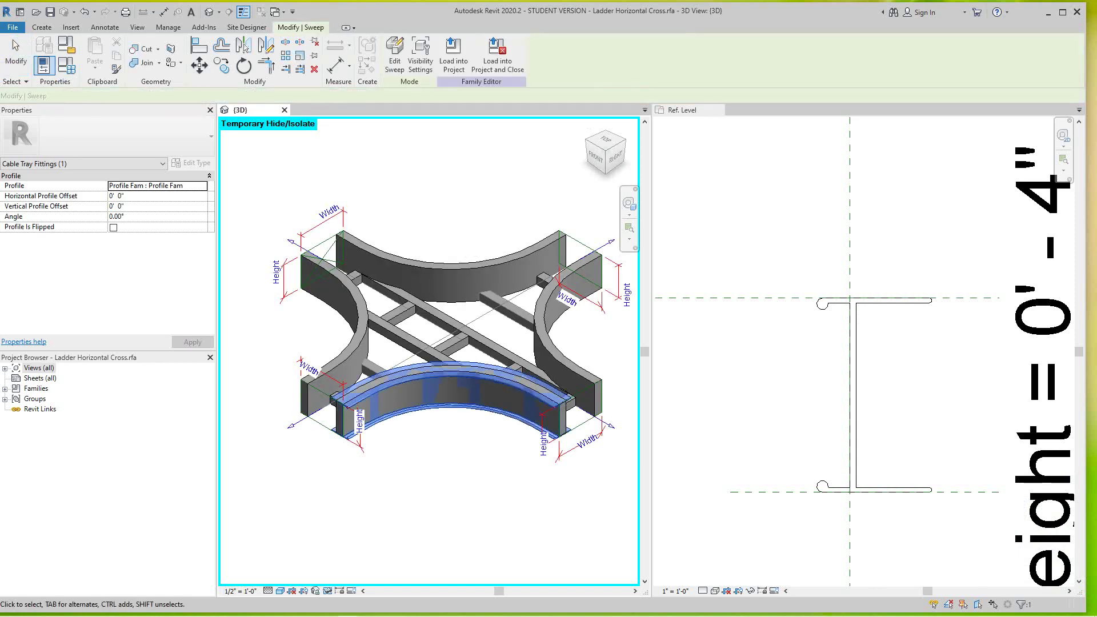
- Examine the front sweep's end against the rail extrusion, opening the extrusion's sketch and closing it without edits
{"action": "scroll", "coordinate": [522, 422], "scroll_direction": "up", "scroll_amount": 2}
{"action": "scroll", "coordinate": [572, 425], "scroll_direction": "up", "scroll_amount": 4}
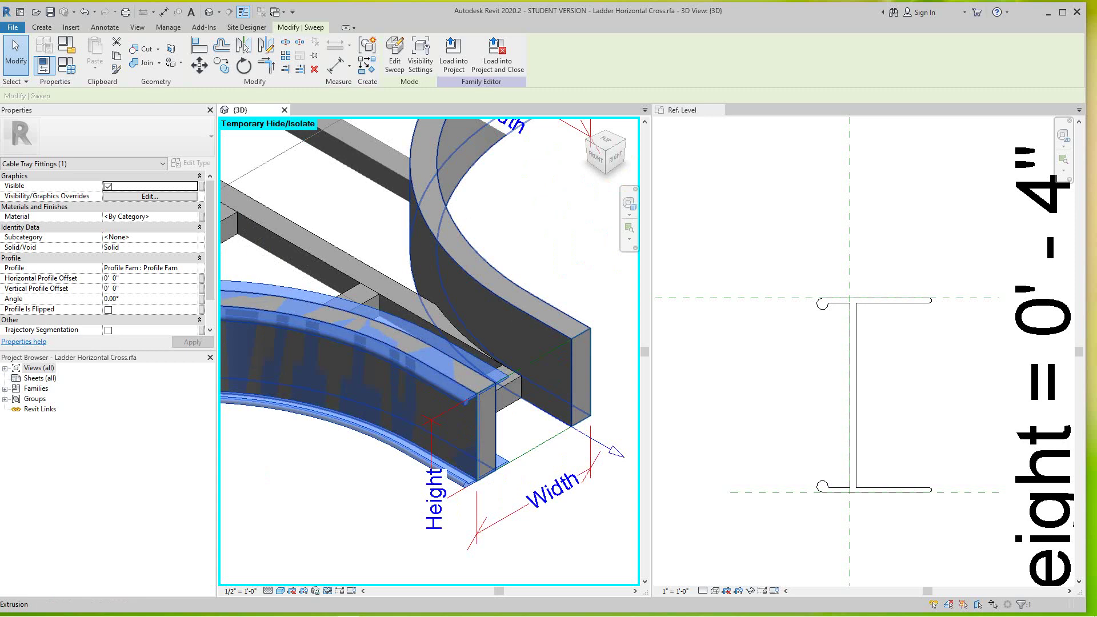
{"action": "scroll", "coordinate": [498, 455], "scroll_direction": "up", "scroll_amount": 3}
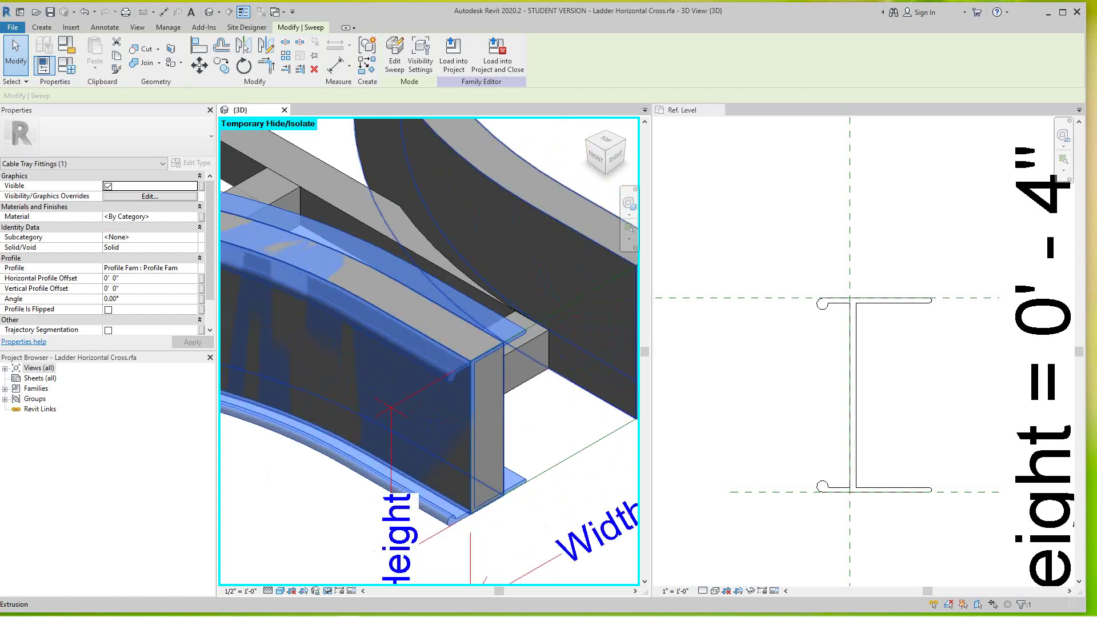
{"action": "double_click", "coordinate": [504, 430]}
{"action": "scroll", "coordinate": [506, 429], "scroll_direction": "down", "scroll_amount": 1}
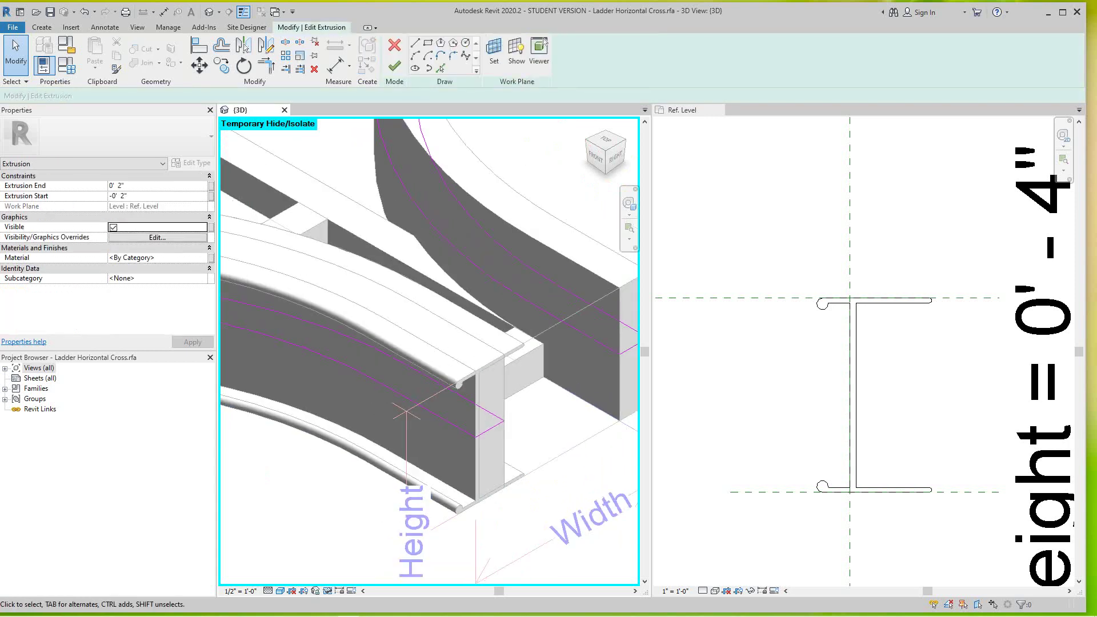
{"action": "scroll", "coordinate": [457, 503], "scroll_direction": "down", "scroll_amount": 4}
{"action": "scroll", "coordinate": [469, 434], "scroll_direction": "up", "scroll_amount": 3}
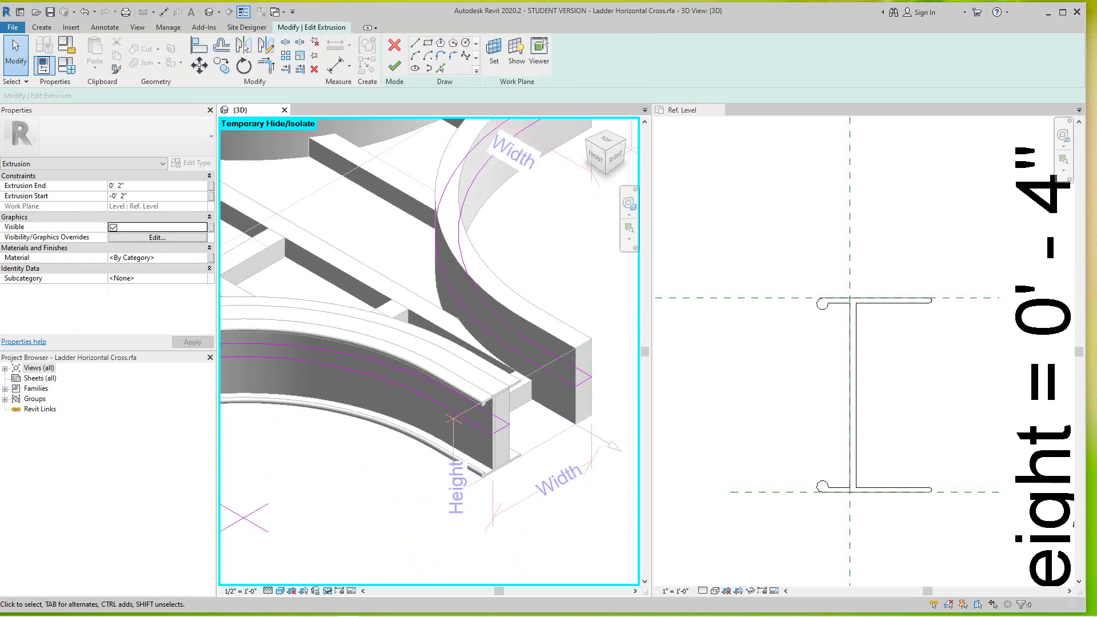
{"action": "left_click", "coordinate": [395, 66]}
{"action": "scroll", "coordinate": [511, 429], "scroll_direction": "up", "scroll_amount": 3}
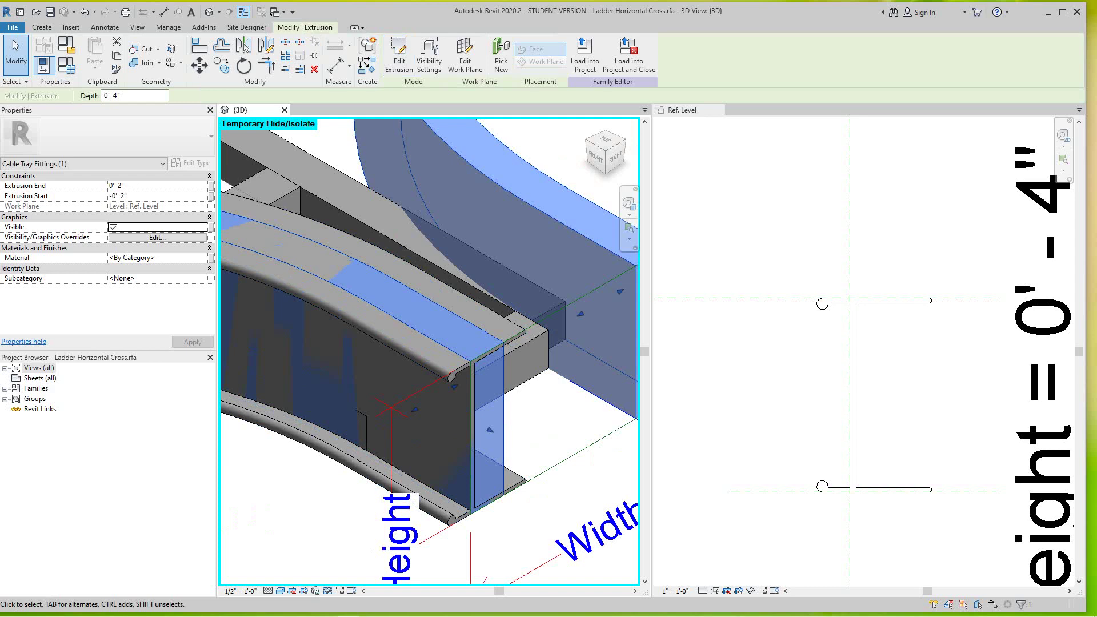
{"action": "key", "text": "Escape"}
{"action": "scroll", "coordinate": [543, 407], "scroll_direction": "down", "scroll_amount": 4}
{"action": "middle_click_drag", "start_coordinate": [543, 407], "coordinate": [635, 412]}
{"action": "scroll", "coordinate": [523, 405], "scroll_direction": "down", "scroll_amount": 2}
{"action": "left_click", "coordinate": [519, 403]}
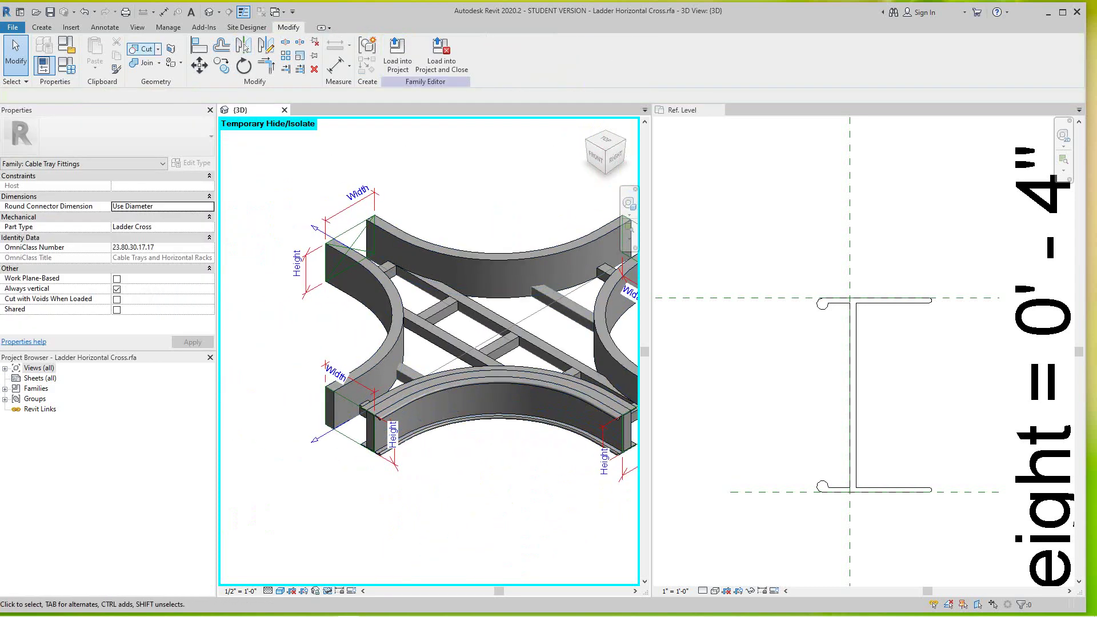
- Start another sweep, picking the left curved rail's full outer top edge as its path, and finish the path
{"action": "left_click", "coordinate": [41, 26]}
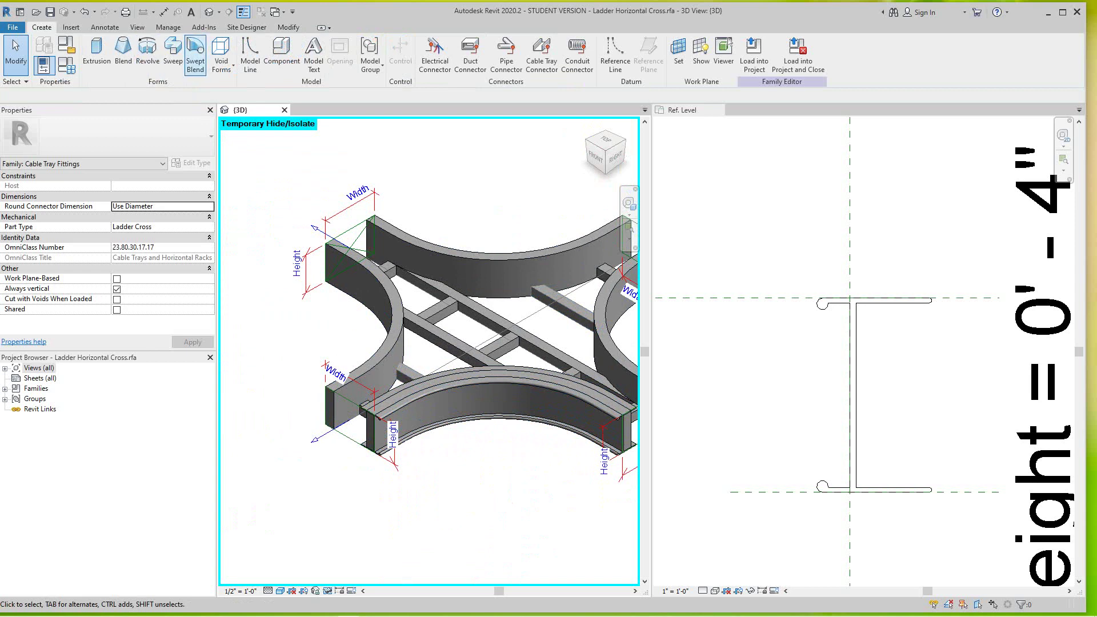
{"action": "left_click", "coordinate": [173, 51]}
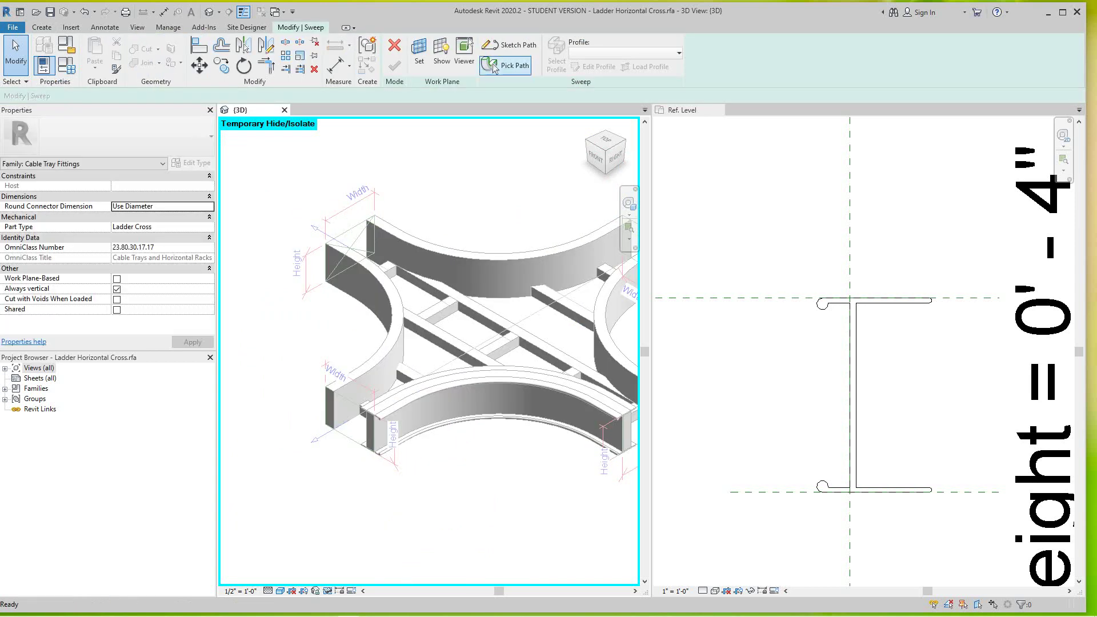
{"action": "left_click", "coordinate": [494, 67]}
{"action": "scroll", "coordinate": [349, 385], "scroll_direction": "up", "scroll_amount": 6}
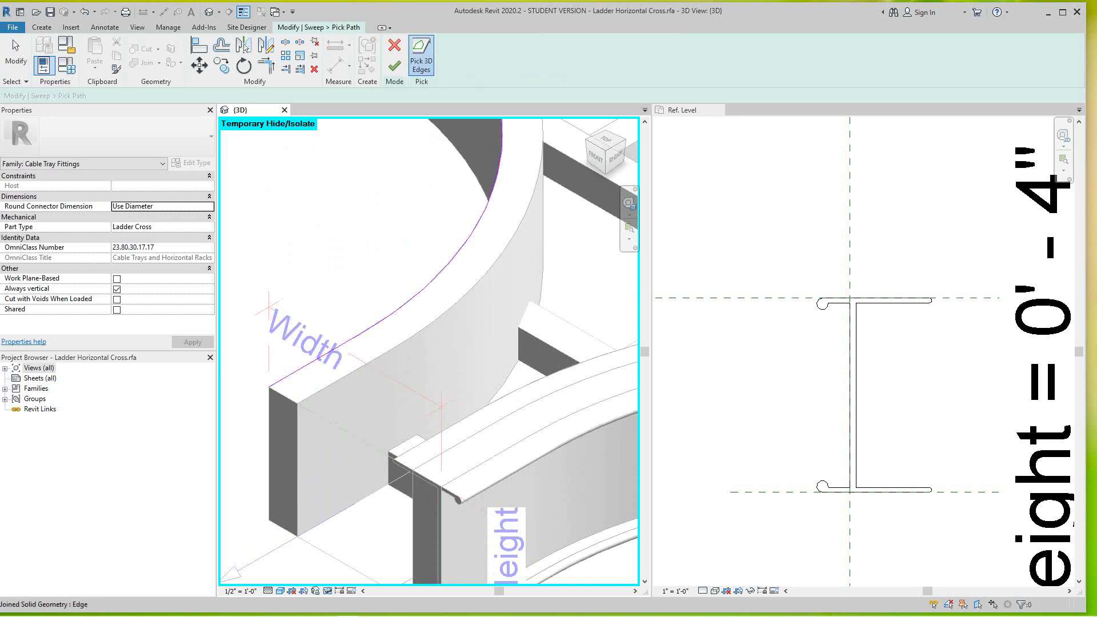
{"action": "scroll", "coordinate": [390, 231], "scroll_direction": "down", "scroll_amount": 1}
{"action": "middle_click_drag", "start_coordinate": [354, 165], "coordinate": [435, 449]}
{"action": "scroll", "coordinate": [429, 316], "scroll_direction": "up", "scroll_amount": 2}
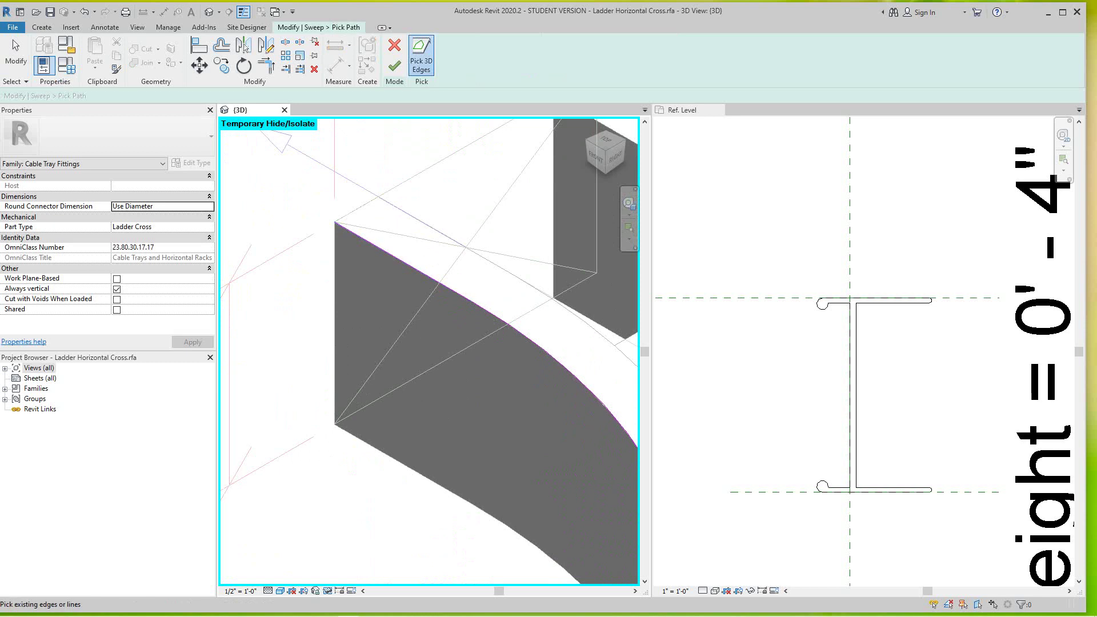
{"action": "scroll", "coordinate": [434, 305], "scroll_direction": "down", "scroll_amount": 2}
{"action": "left_click", "coordinate": [394, 66]}
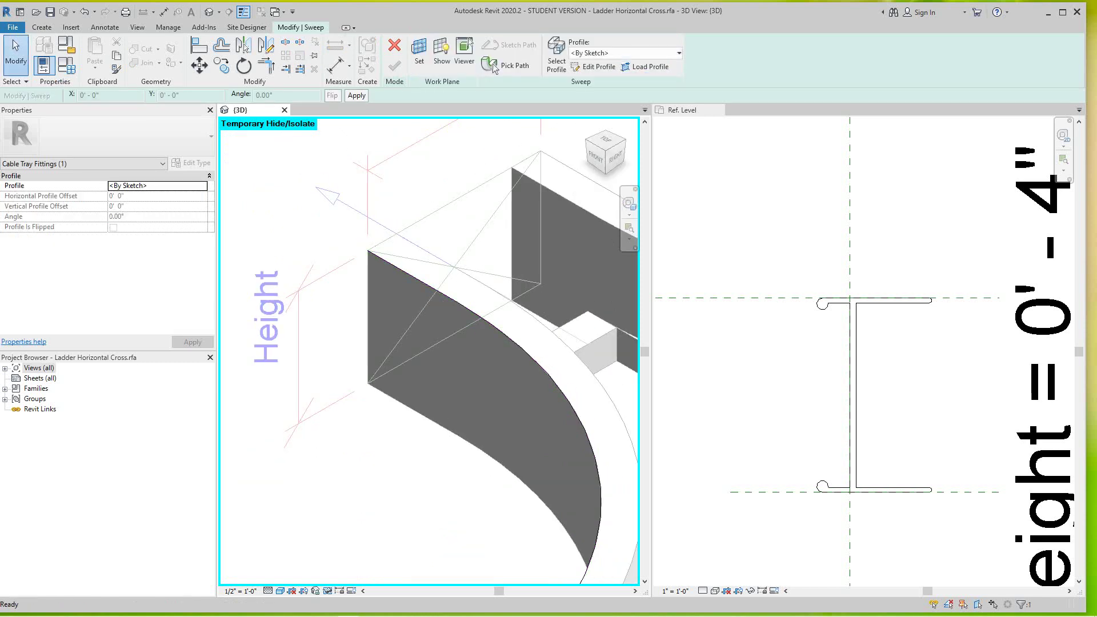
- Apply Profile Fam to the left rail's sweep path and finish the sweep
{"action": "left_click", "coordinate": [626, 53]}
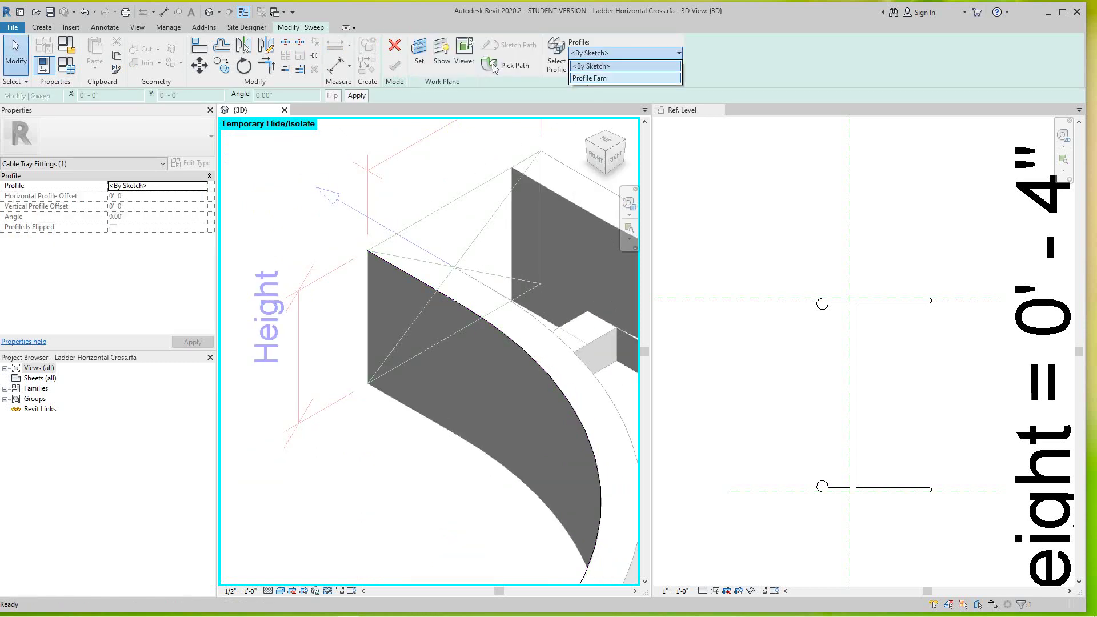
{"action": "key", "text": "Down"}
{"action": "key", "text": "Return"}
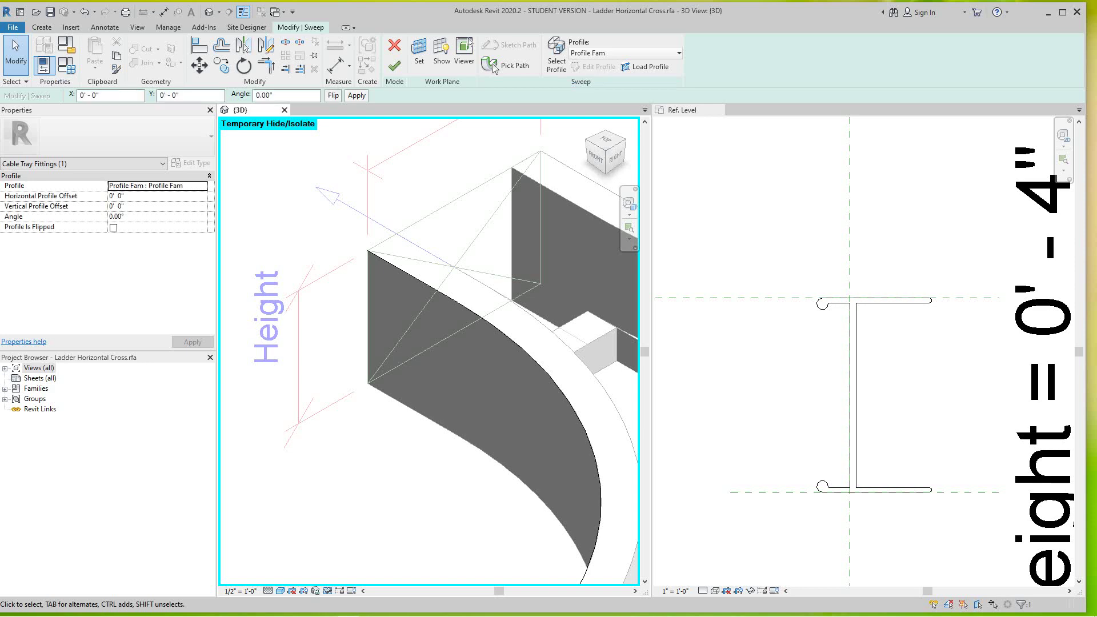
{"action": "left_click", "coordinate": [395, 65]}
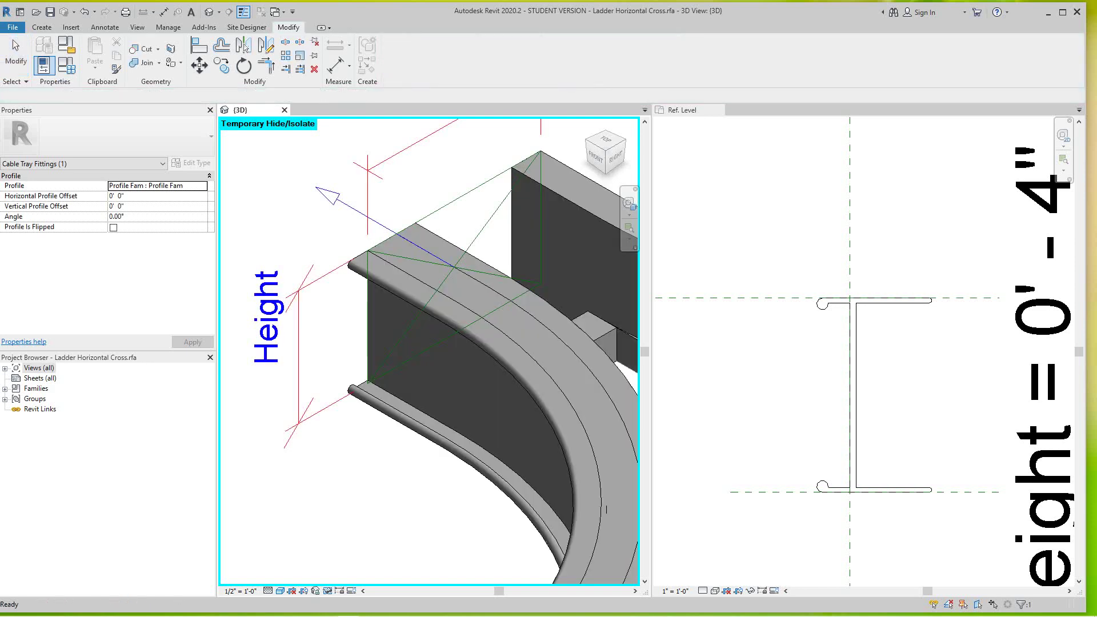
{"action": "middle_click_drag", "start_coordinate": [523, 579], "coordinate": [505, 358]}
{"action": "scroll", "coordinate": [515, 389], "scroll_direction": "down", "scroll_amount": 2}
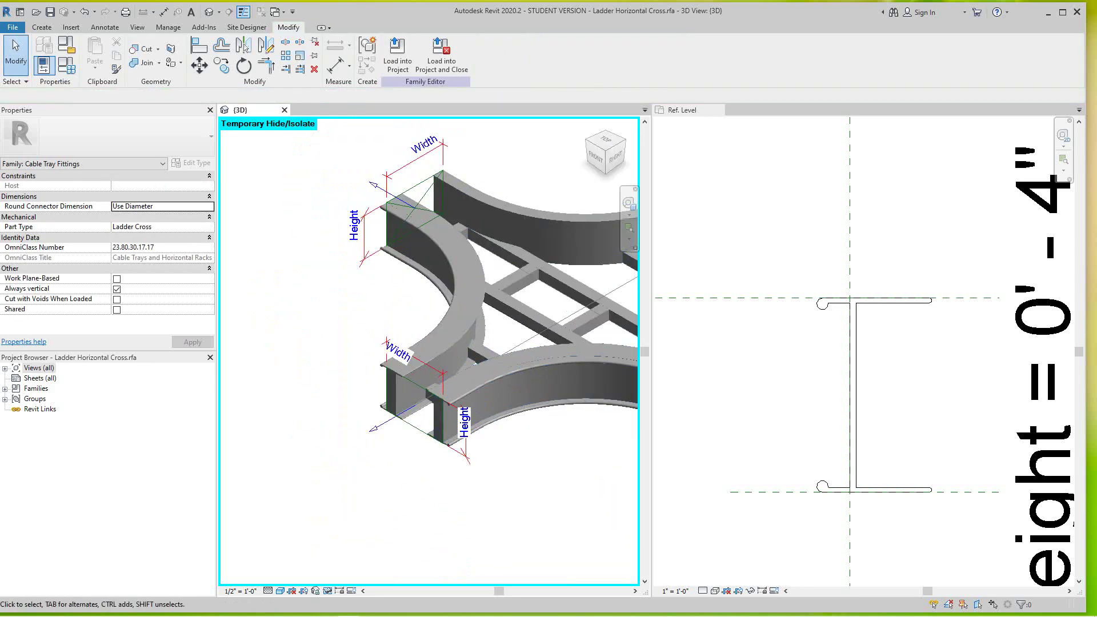
- Start a third sweep with a picked path along the outer top edge of the unswept curved rail in the foreground
{"action": "middle_click_drag", "start_coordinate": [529, 403], "coordinate": [412, 452]}
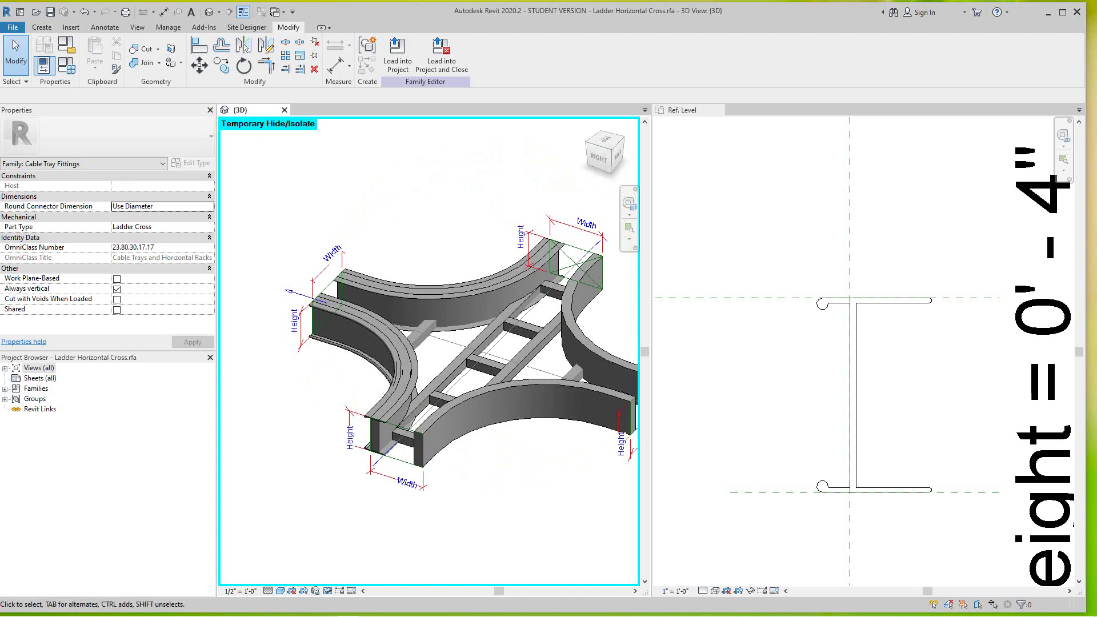
{"action": "scroll", "coordinate": [484, 455], "scroll_direction": "up", "scroll_amount": 3}
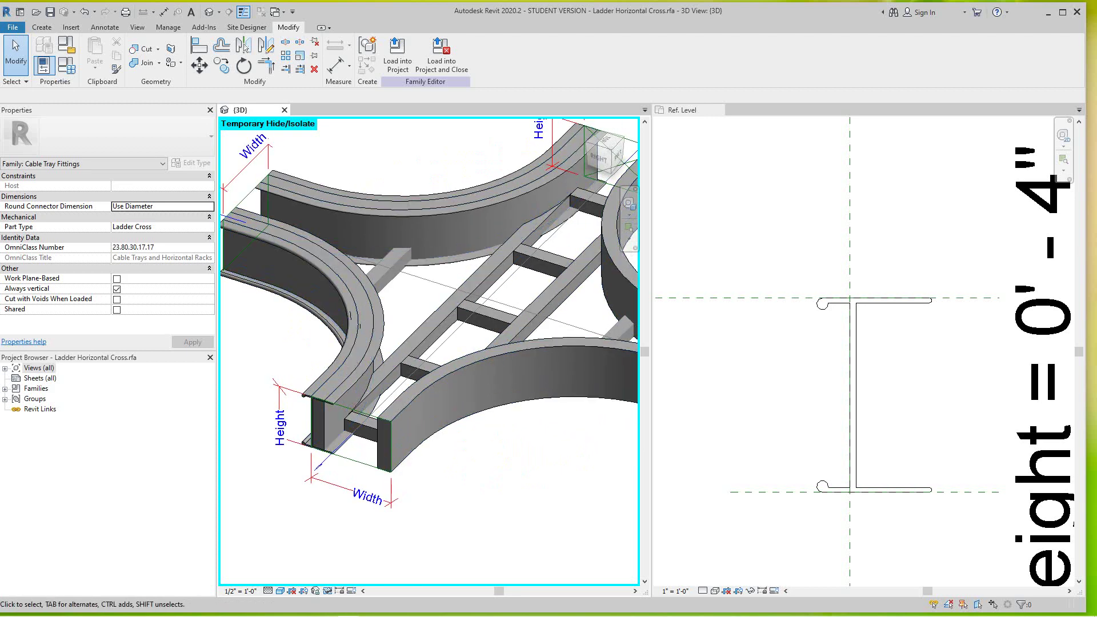
{"action": "left_click", "coordinate": [41, 28]}
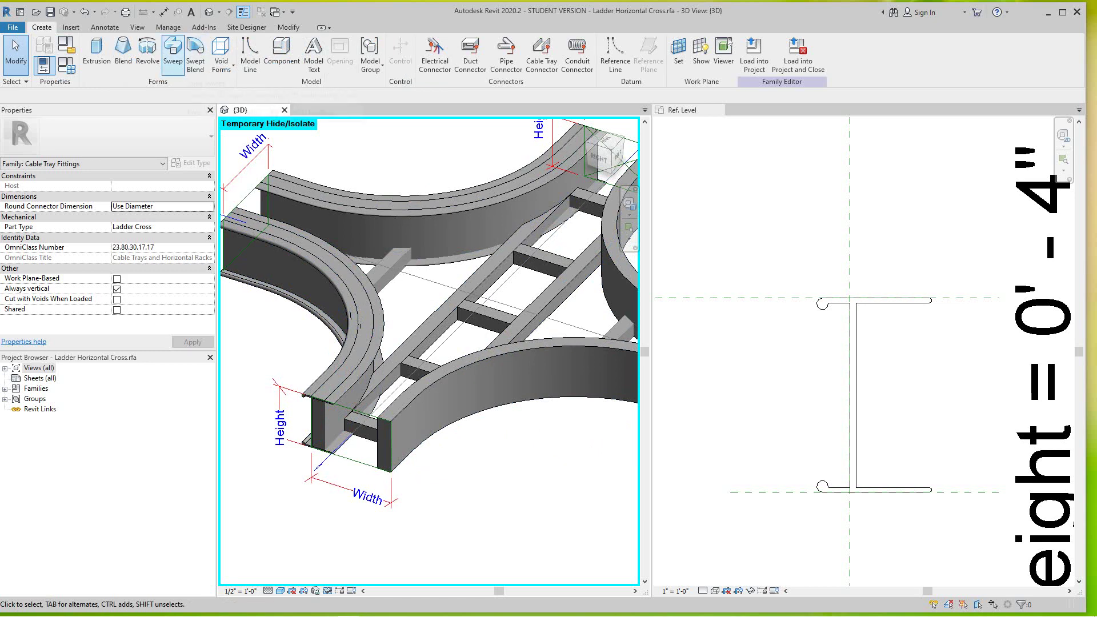
{"action": "left_click", "coordinate": [173, 52]}
{"action": "scroll", "coordinate": [394, 395], "scroll_direction": "up", "scroll_amount": 4}
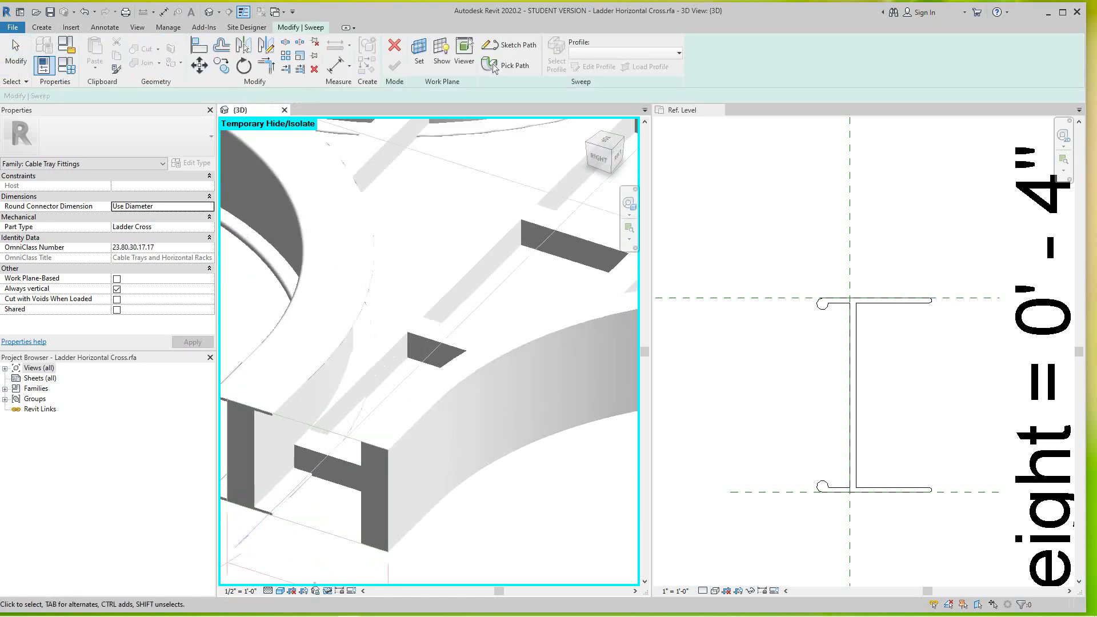
{"action": "left_click", "coordinate": [495, 66]}
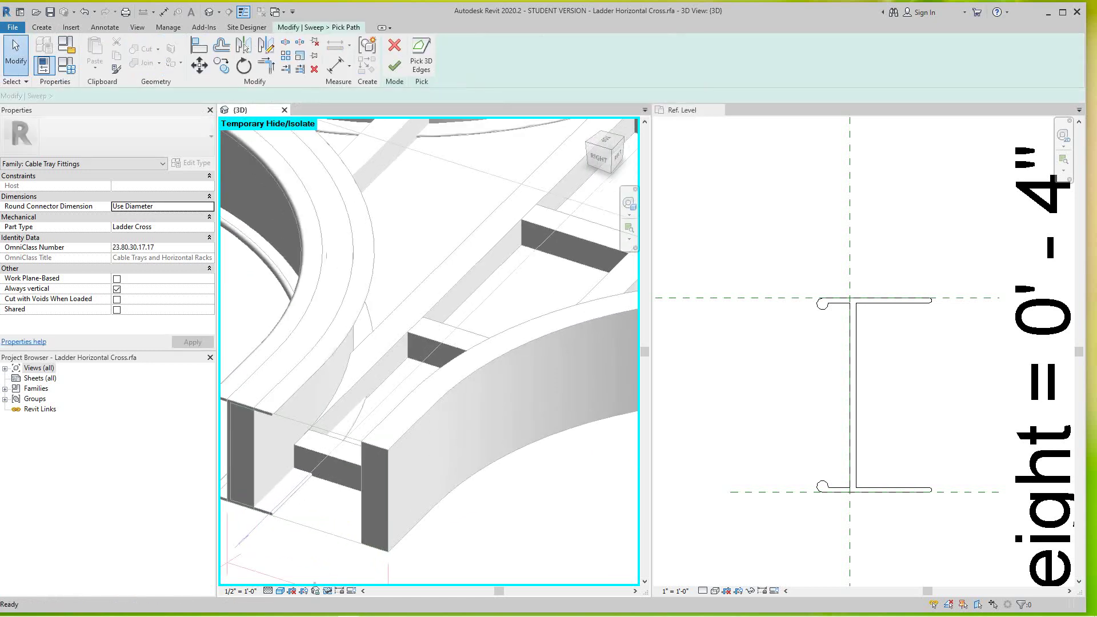
{"action": "left_click", "coordinate": [416, 424]}
{"action": "left_click", "coordinate": [451, 389]}
- Extend the picked path with the edge segment at the third rail's far end and finish the path
{"action": "scroll", "coordinate": [447, 388], "scroll_direction": "down", "scroll_amount": 3}
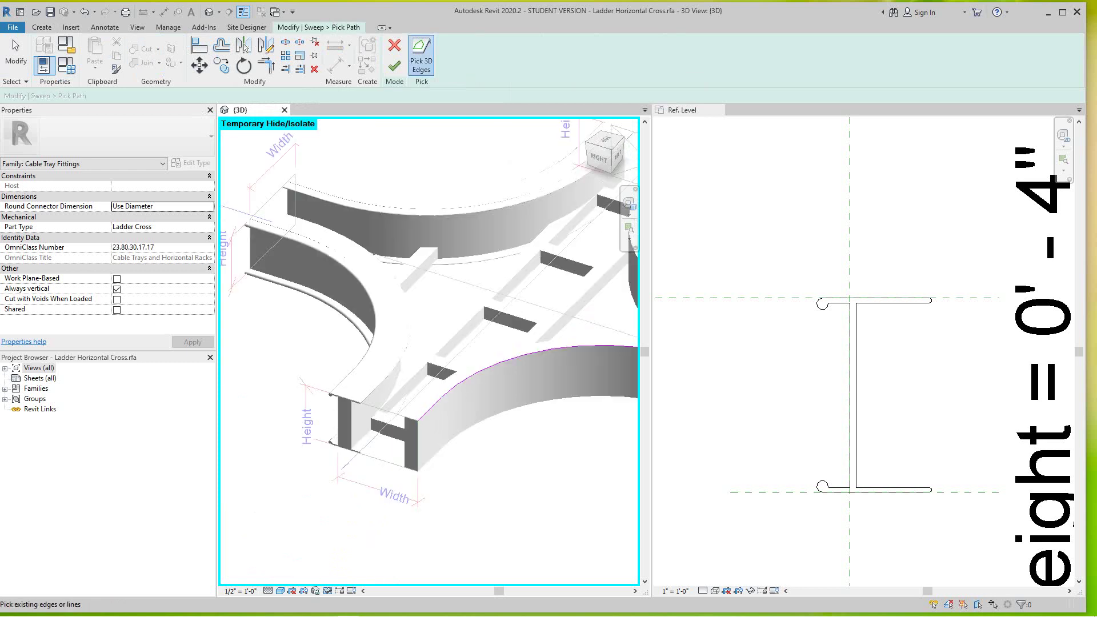
{"action": "middle_click_drag", "start_coordinate": [617, 369], "coordinate": [409, 383]}
{"action": "scroll", "coordinate": [463, 390], "scroll_direction": "up", "scroll_amount": 5}
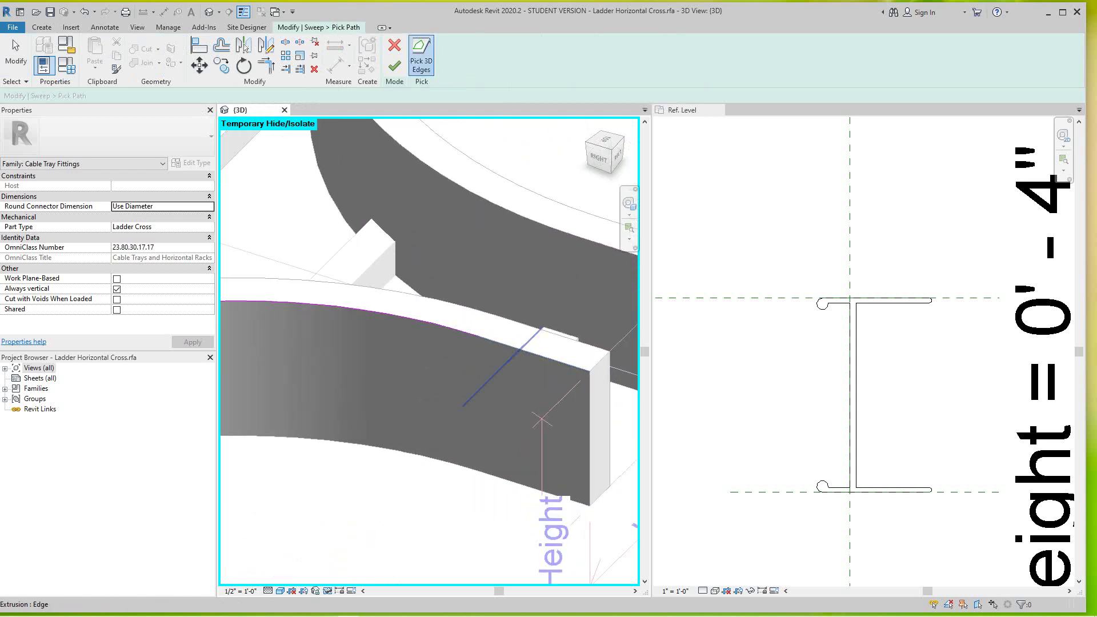
{"action": "left_click", "coordinate": [505, 345]}
{"action": "scroll", "coordinate": [486, 366], "scroll_direction": "down", "scroll_amount": 4}
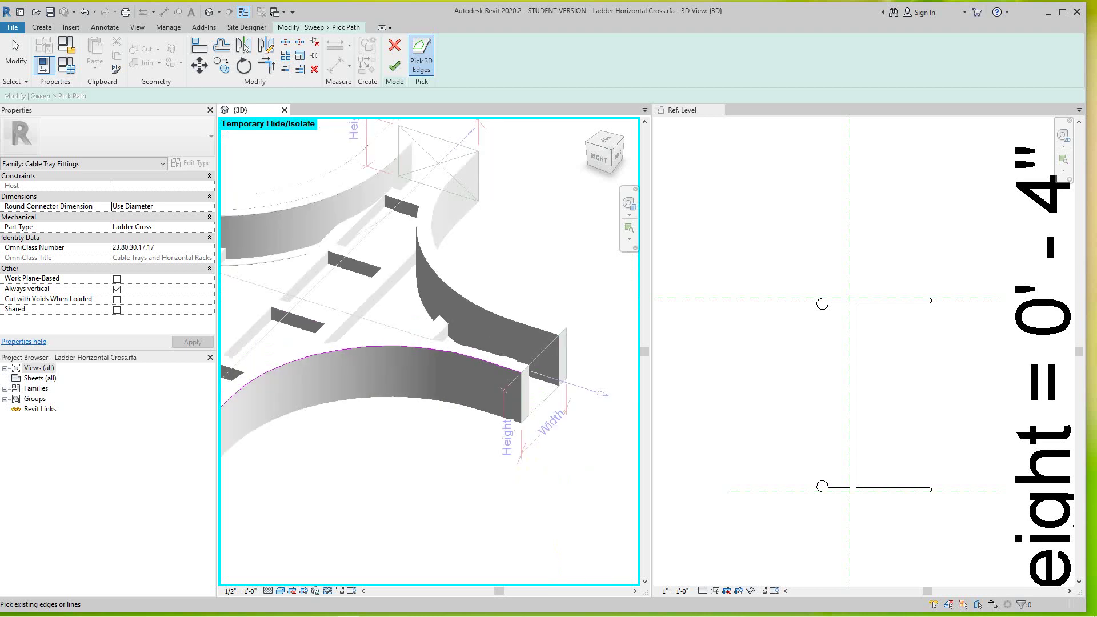
{"action": "middle_click_drag", "start_coordinate": [486, 366], "coordinate": [555, 345]}
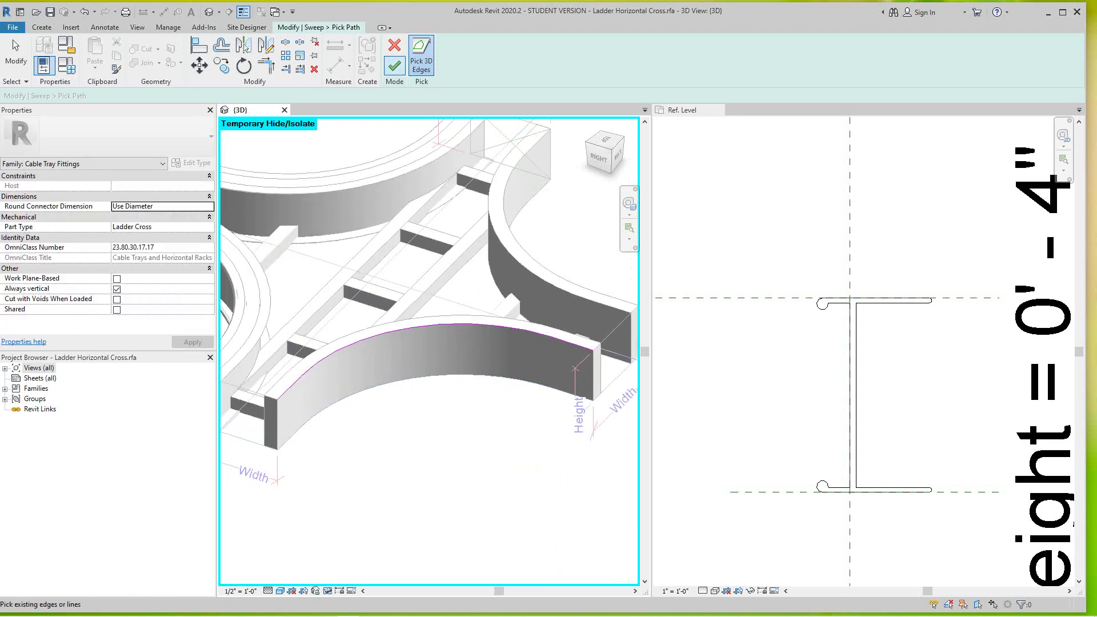
{"action": "left_click", "coordinate": [394, 66]}
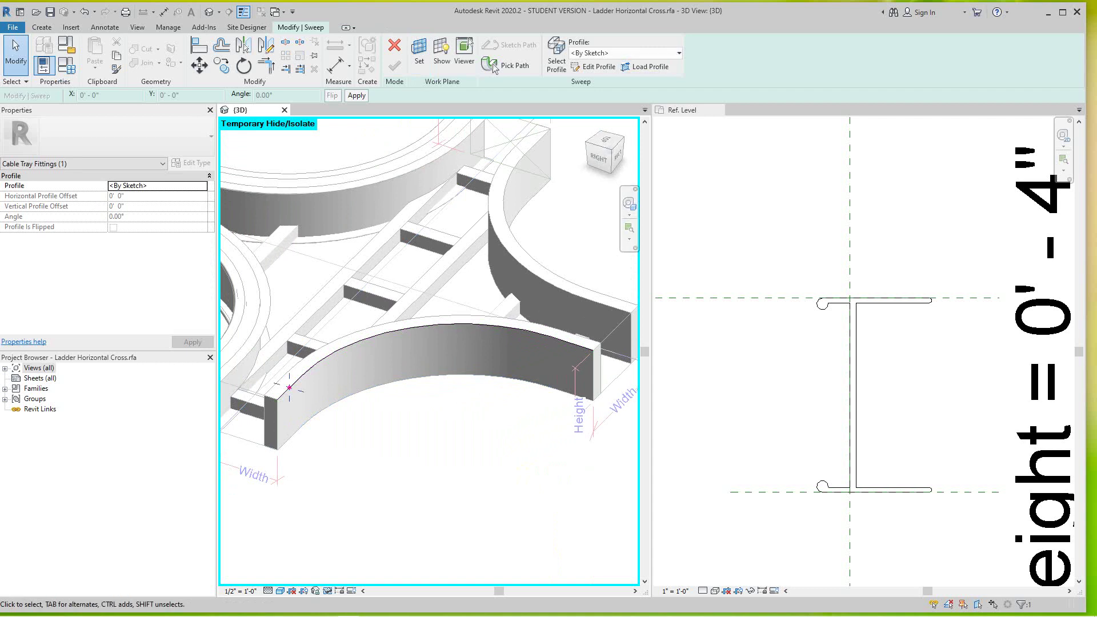
- Apply Profile Fam to the third rail's sweep path and finish the sweep
{"action": "left_click", "coordinate": [679, 53]}
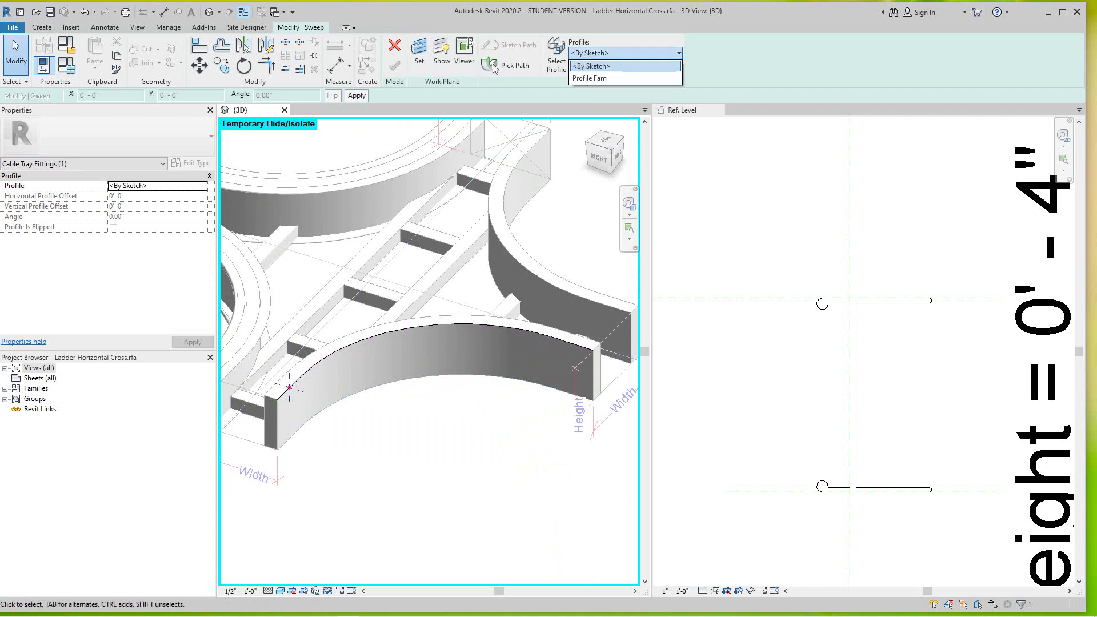
{"action": "left_click", "coordinate": [606, 79]}
{"action": "key", "text": "Escape"}
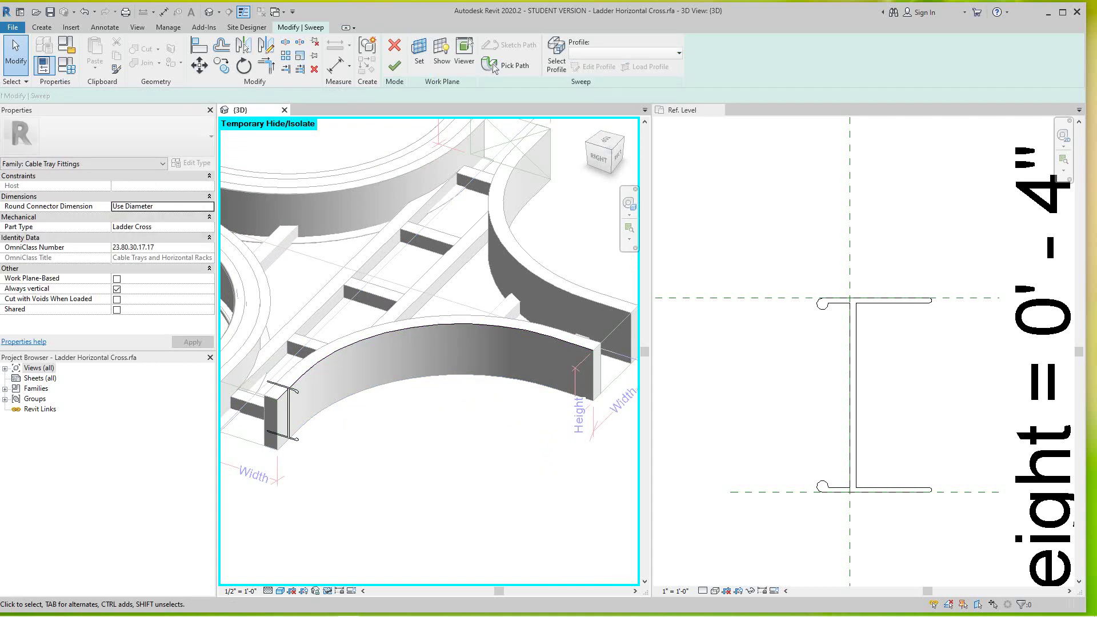
{"action": "middle_click_drag", "start_coordinate": [389, 423], "coordinate": [460, 436]}
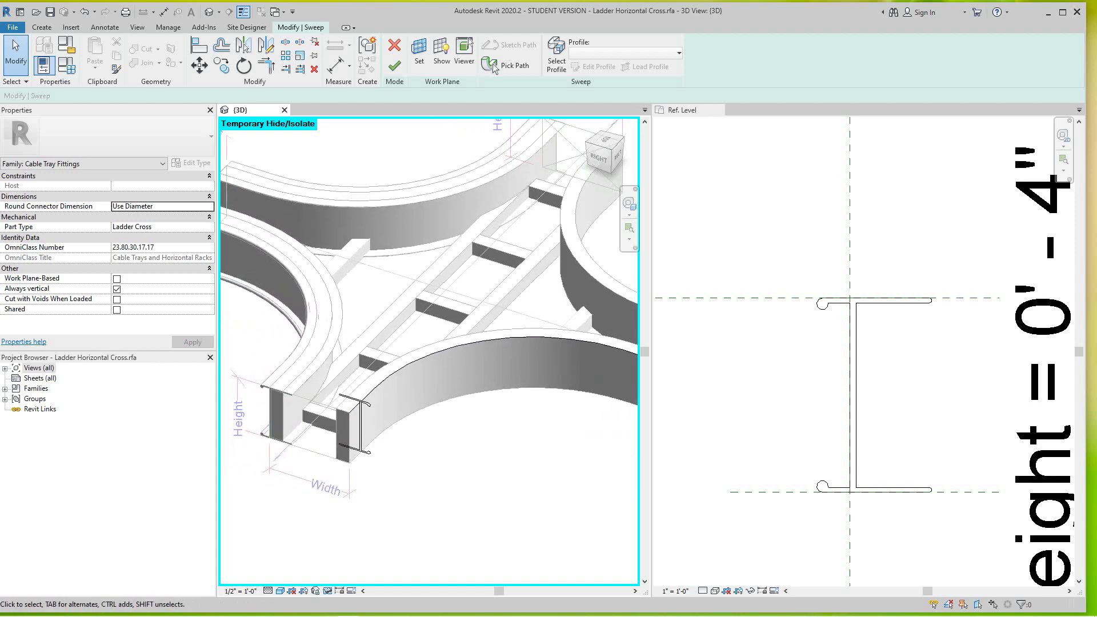
{"action": "left_click", "coordinate": [394, 66]}
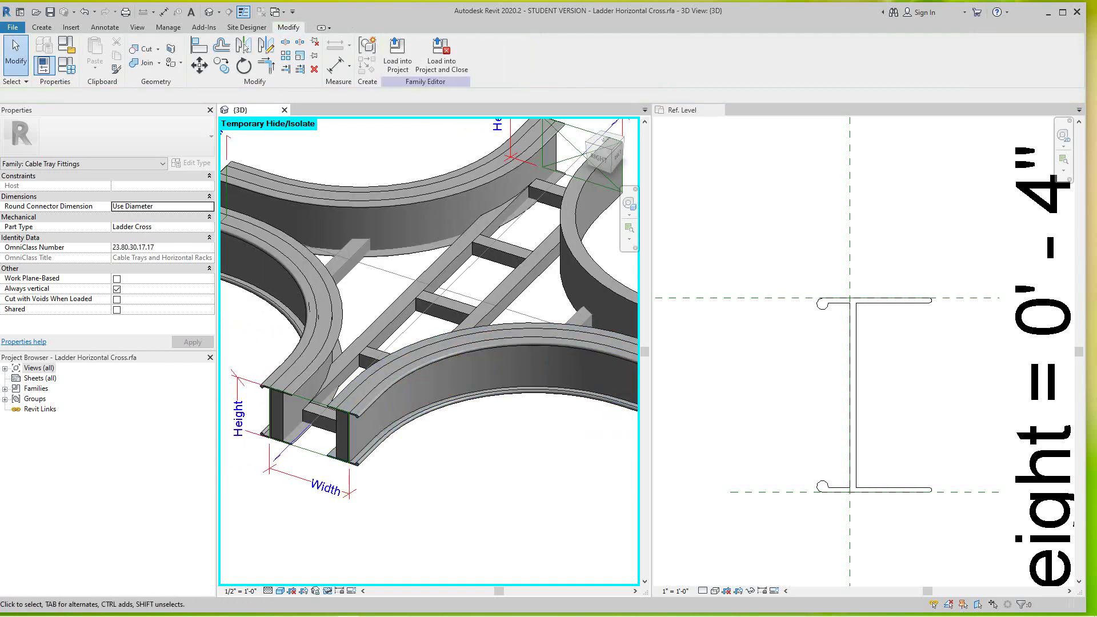
- Start a sweep on the last unswept curved rail, picking its full outer top edge as the path, and finish the path
{"action": "middle_click_drag", "start_coordinate": [514, 437], "coordinate": [397, 451]}
{"action": "middle_click_drag", "start_coordinate": [494, 406], "coordinate": [436, 395], "text": "shift"}
{"action": "scroll", "coordinate": [440, 364], "scroll_direction": "up", "scroll_amount": 2}
{"action": "scroll", "coordinate": [389, 403], "scroll_direction": "down", "scroll_amount": 1}
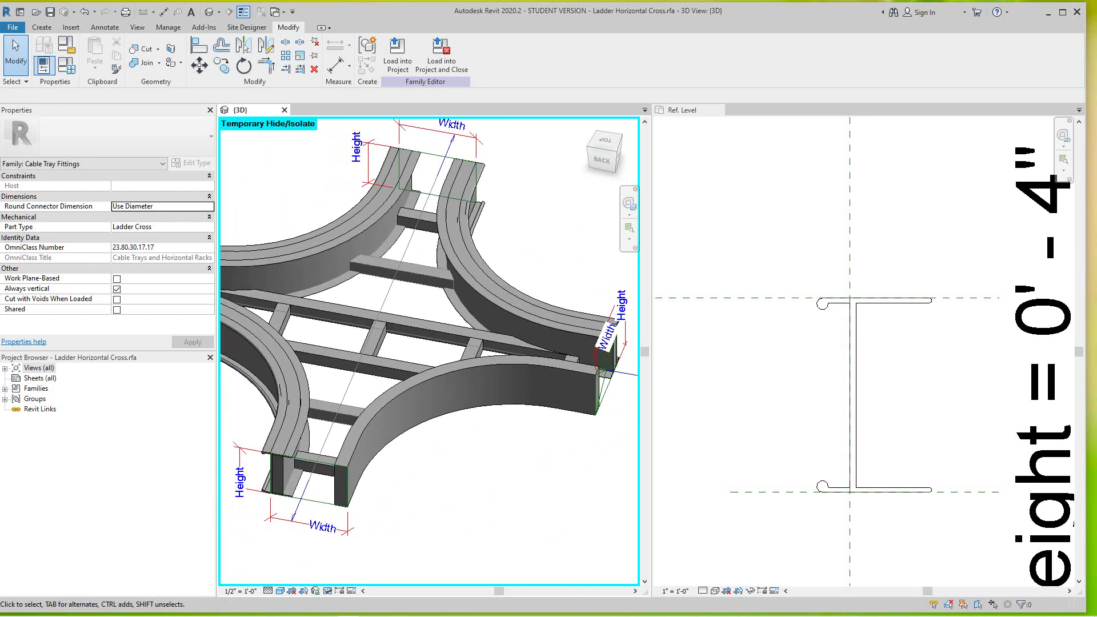
{"action": "scroll", "coordinate": [435, 394], "scroll_direction": "up", "scroll_amount": 1}
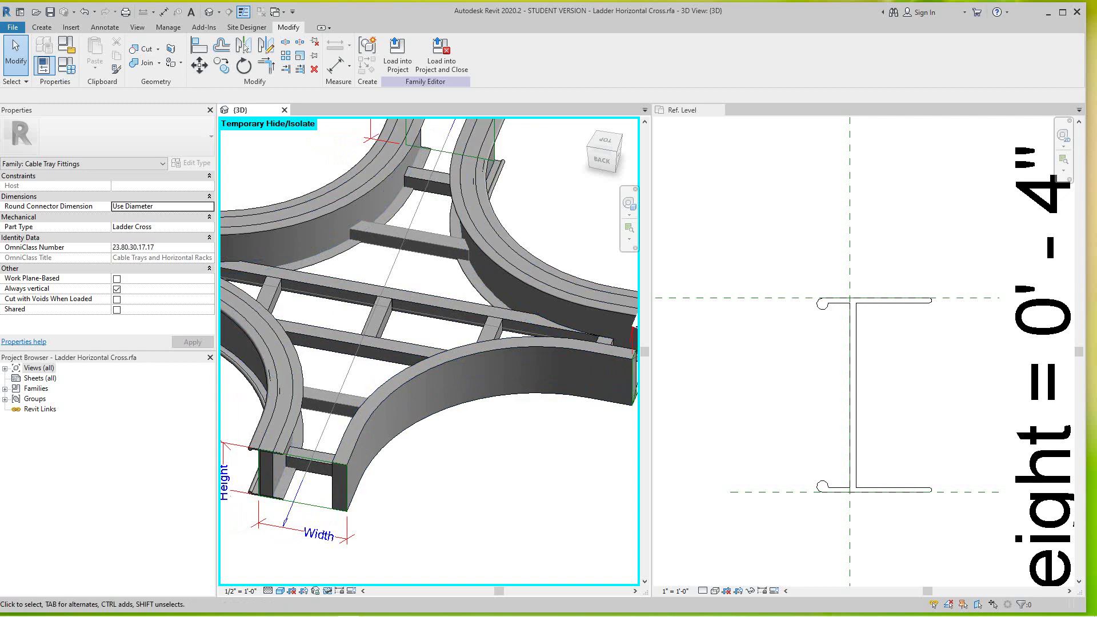
{"action": "left_click", "coordinate": [42, 27]}
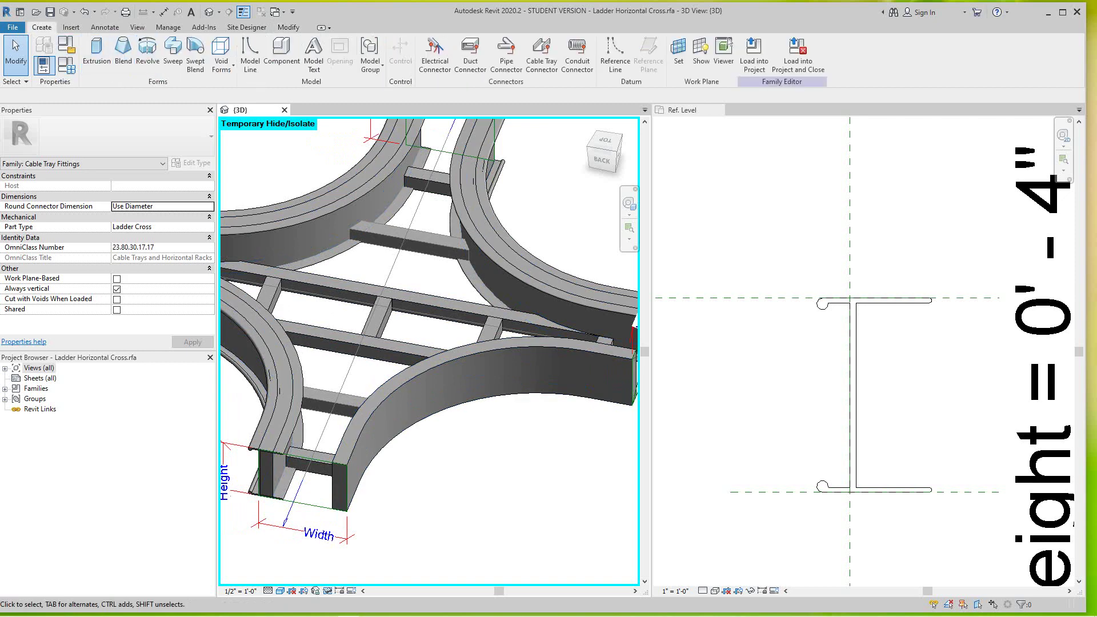
{"action": "left_click", "coordinate": [172, 52]}
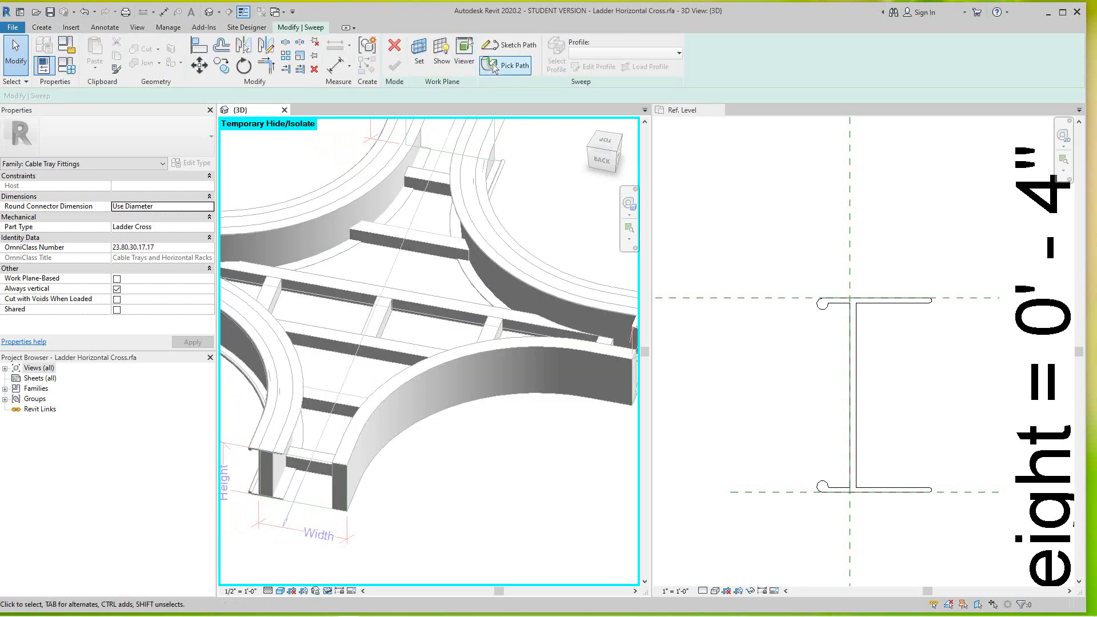
{"action": "left_click", "coordinate": [495, 66]}
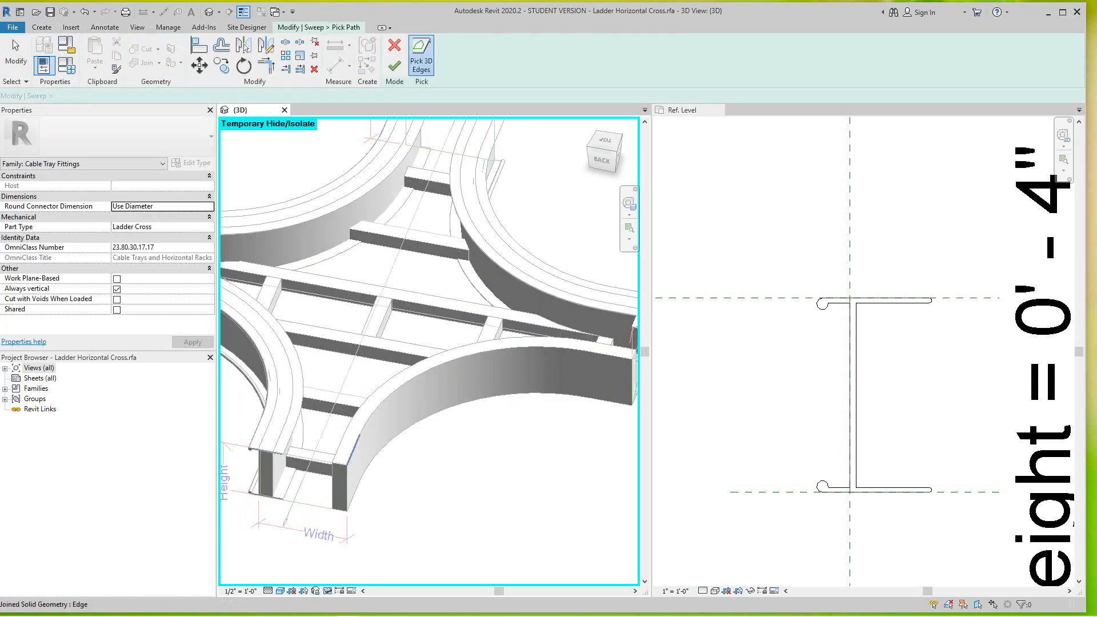
{"action": "left_click", "coordinate": [482, 352]}
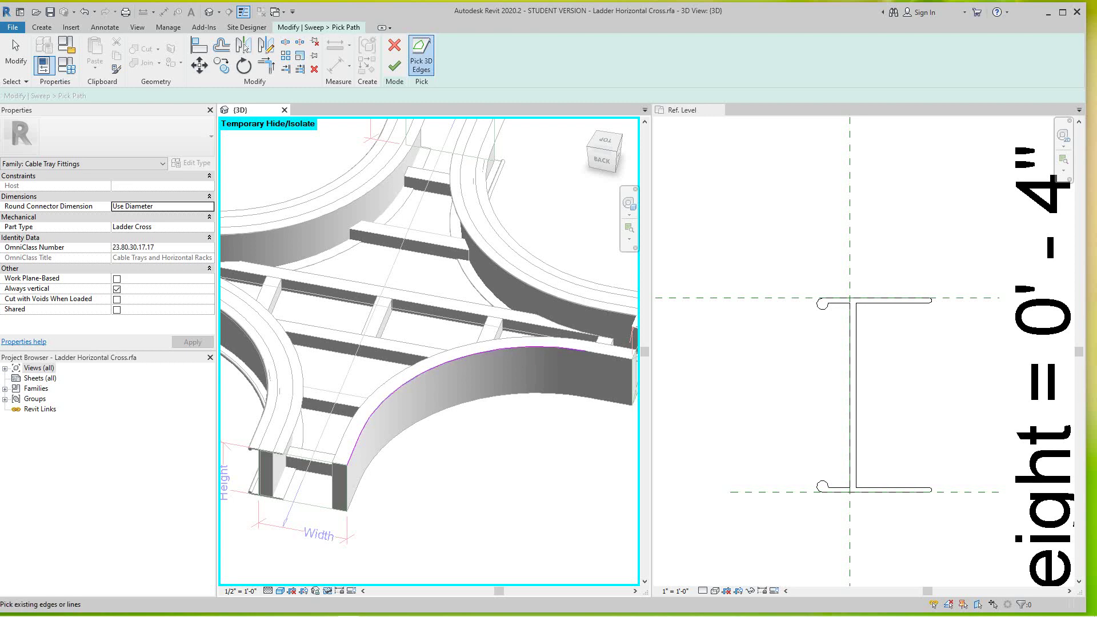
{"action": "middle_click_drag", "start_coordinate": [616, 351], "coordinate": [503, 372]}
{"action": "scroll", "coordinate": [502, 373], "scroll_direction": "up", "scroll_amount": 2}
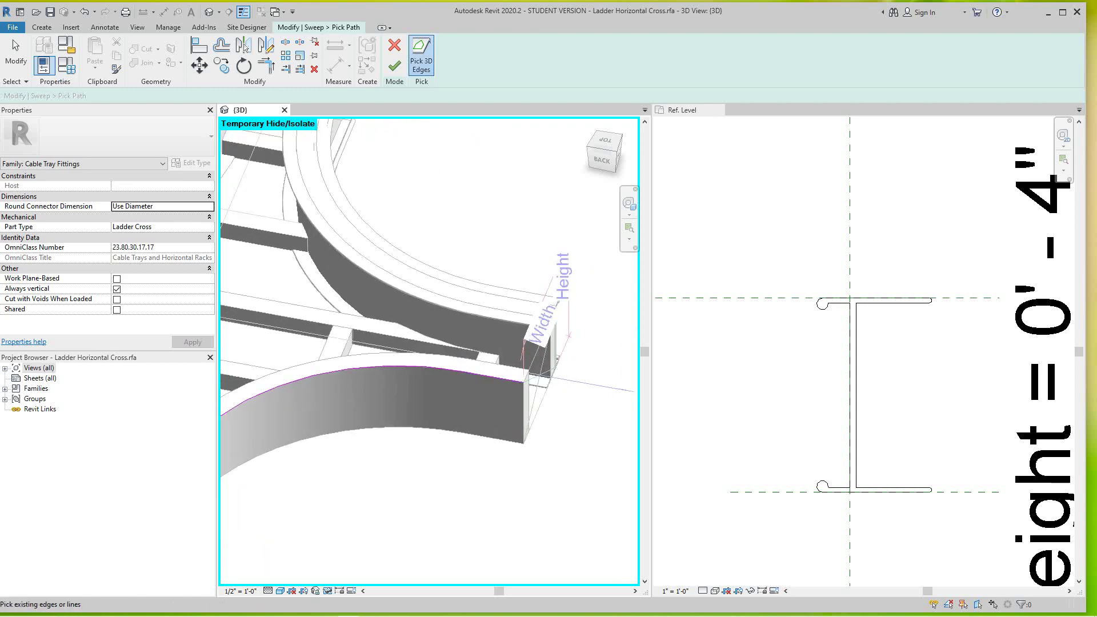
{"action": "left_click", "coordinate": [394, 66]}
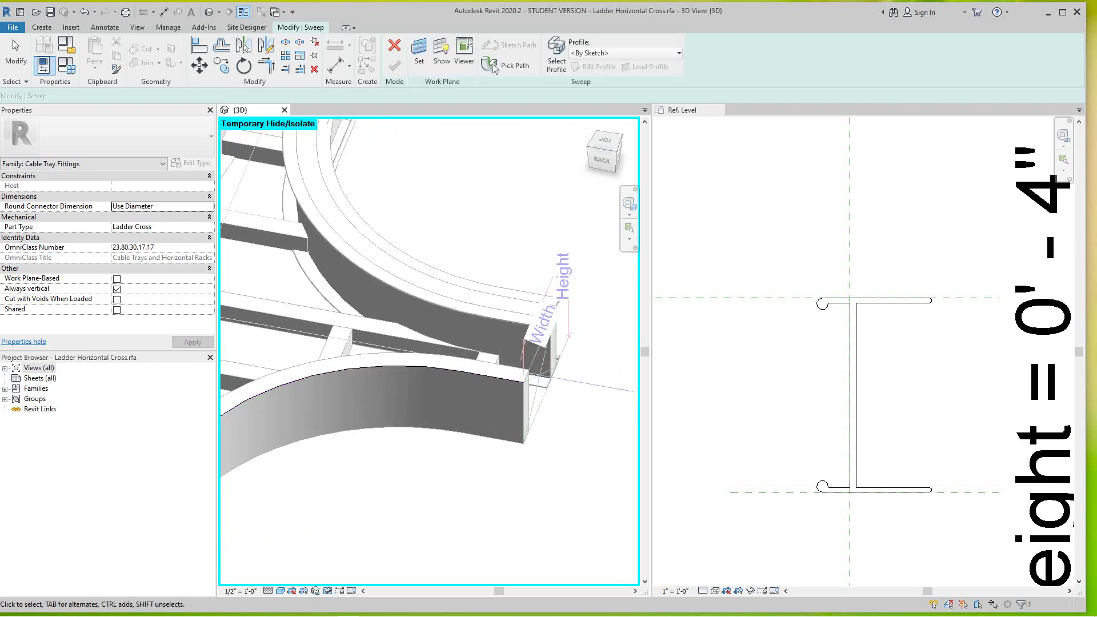
- Assign Profile Fam as the last rail's sweep profile and complete the sweep
{"action": "left_click", "coordinate": [625, 53]}
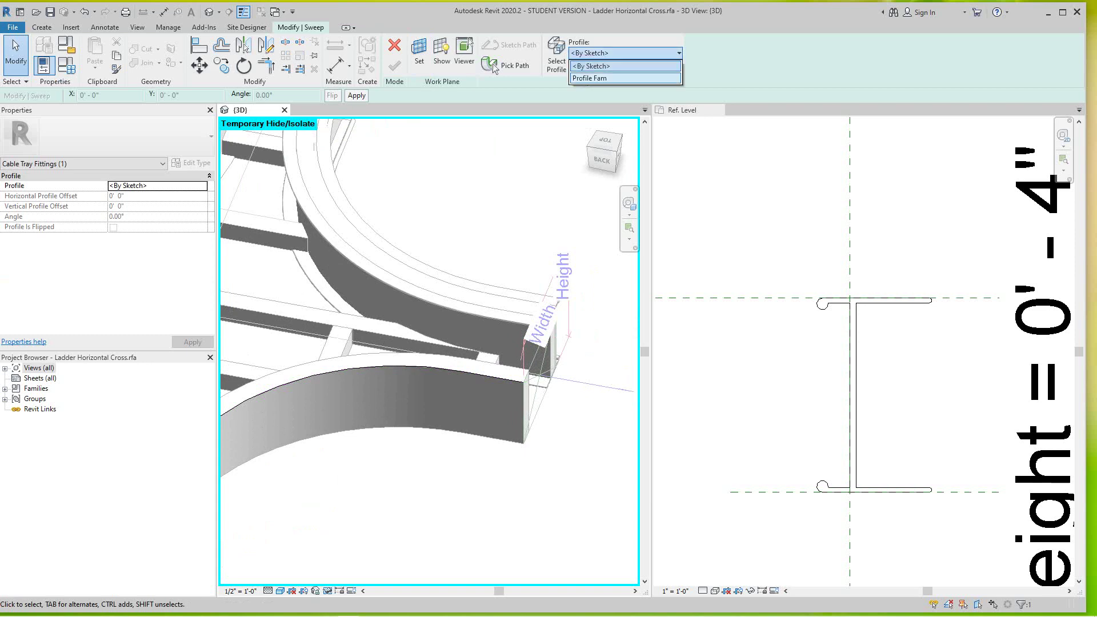
{"action": "left_click", "coordinate": [607, 78]}
{"action": "left_click", "coordinate": [395, 66]}
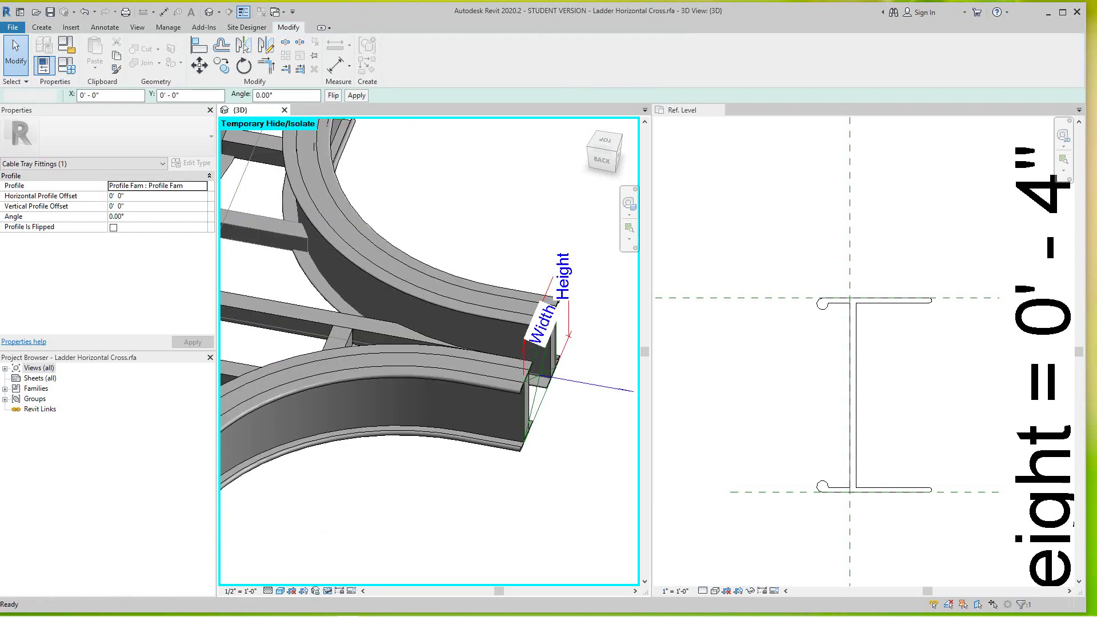
- Examine the completed sweeps from the back, checking how the profile ends sit against the original rail extrusion
{"action": "scroll", "coordinate": [428, 343], "scroll_direction": "down", "scroll_amount": 3}
{"action": "scroll", "coordinate": [532, 423], "scroll_direction": "down", "scroll_amount": 3}
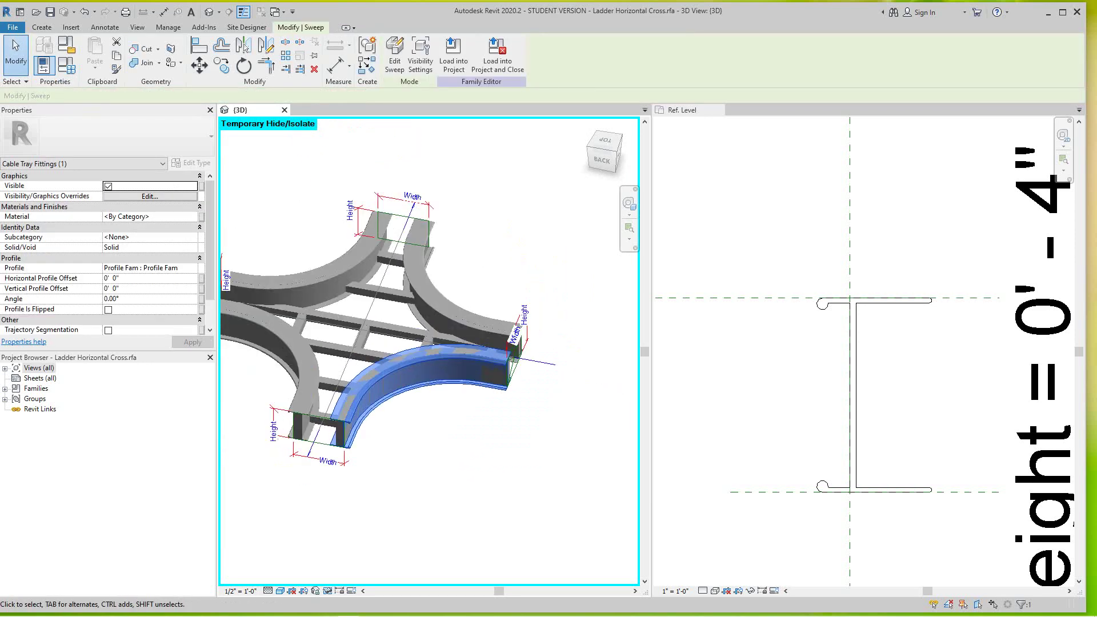
{"action": "middle_click_drag", "start_coordinate": [532, 423], "coordinate": [567, 471]}
{"action": "scroll", "coordinate": [486, 483], "scroll_direction": "up", "scroll_amount": 1}
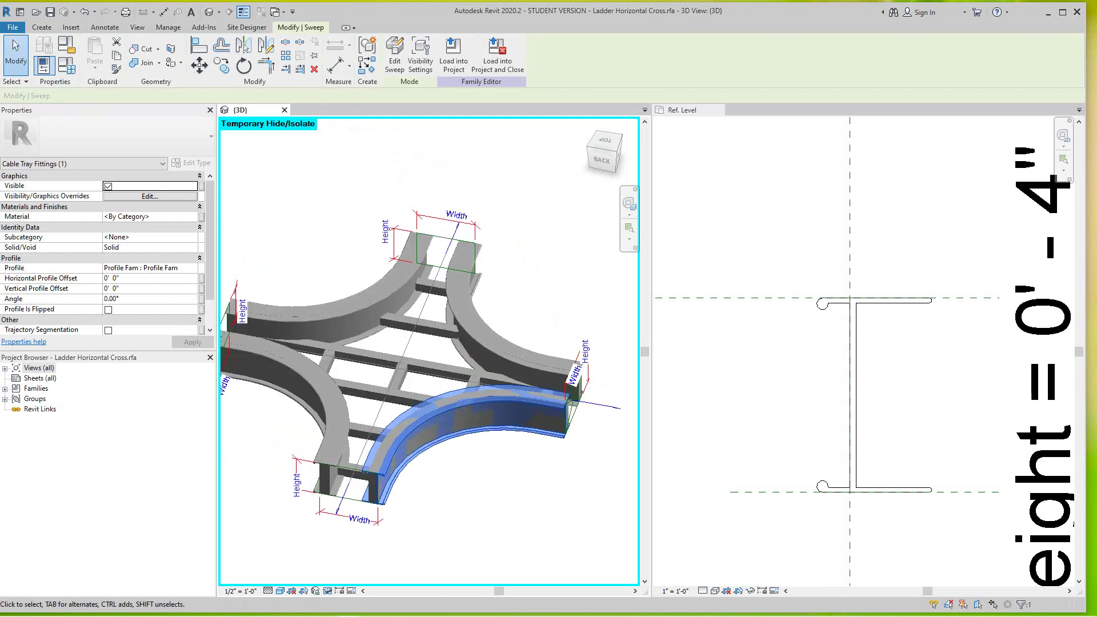
{"action": "middle_click_drag", "start_coordinate": [486, 483], "coordinate": [485, 457]}
{"action": "scroll", "coordinate": [366, 434], "scroll_direction": "up", "scroll_amount": 8}
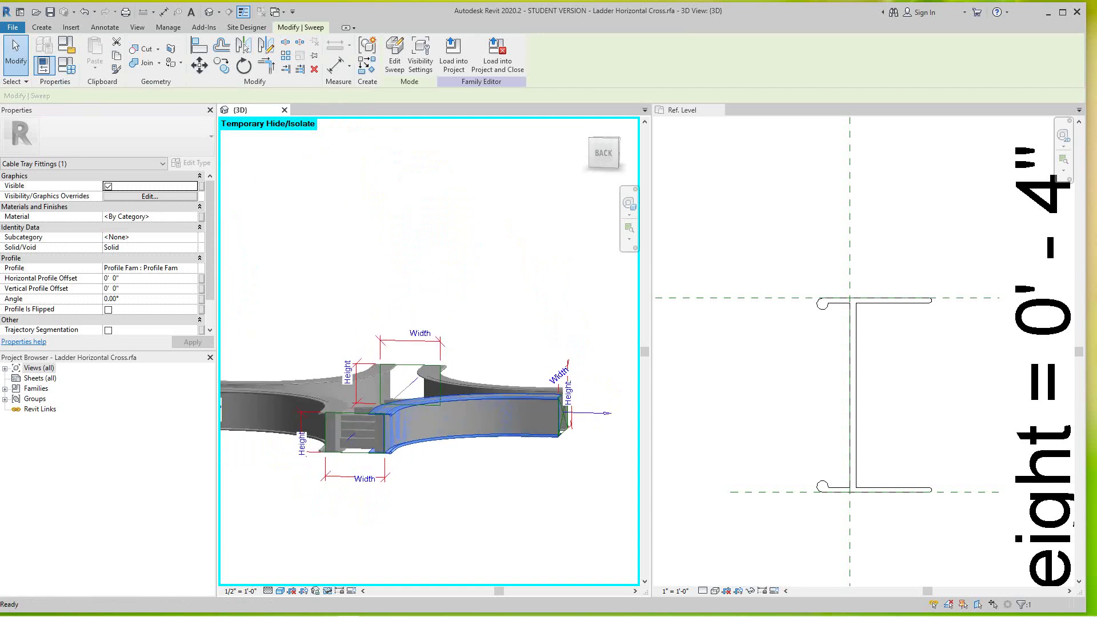
{"action": "scroll", "coordinate": [429, 351], "scroll_direction": "down", "scroll_amount": 5}
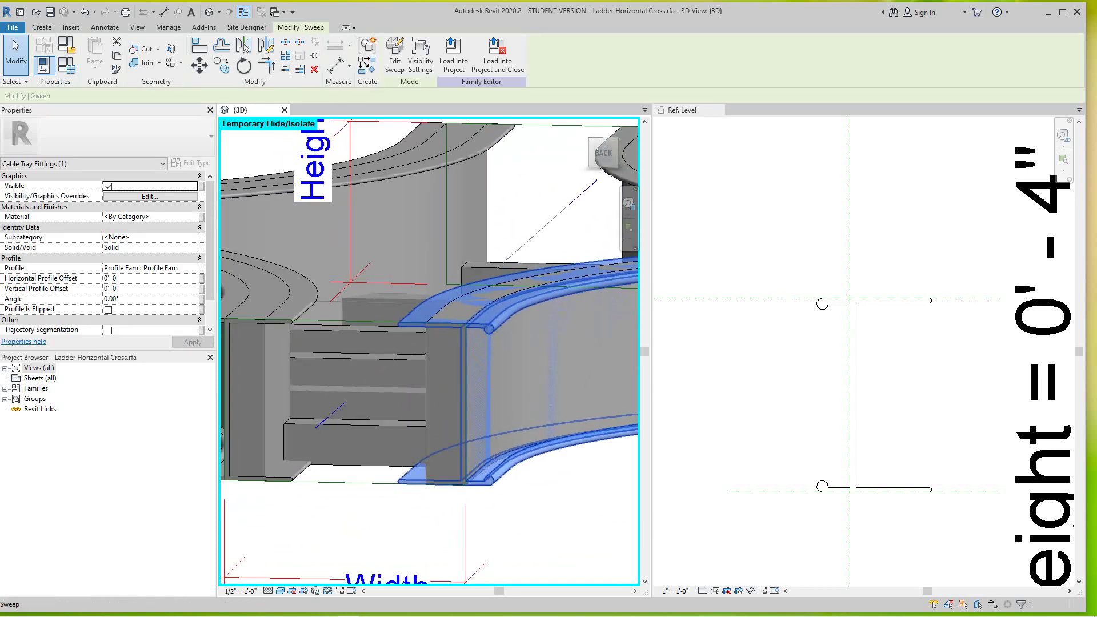
{"action": "key", "text": "Escape"}
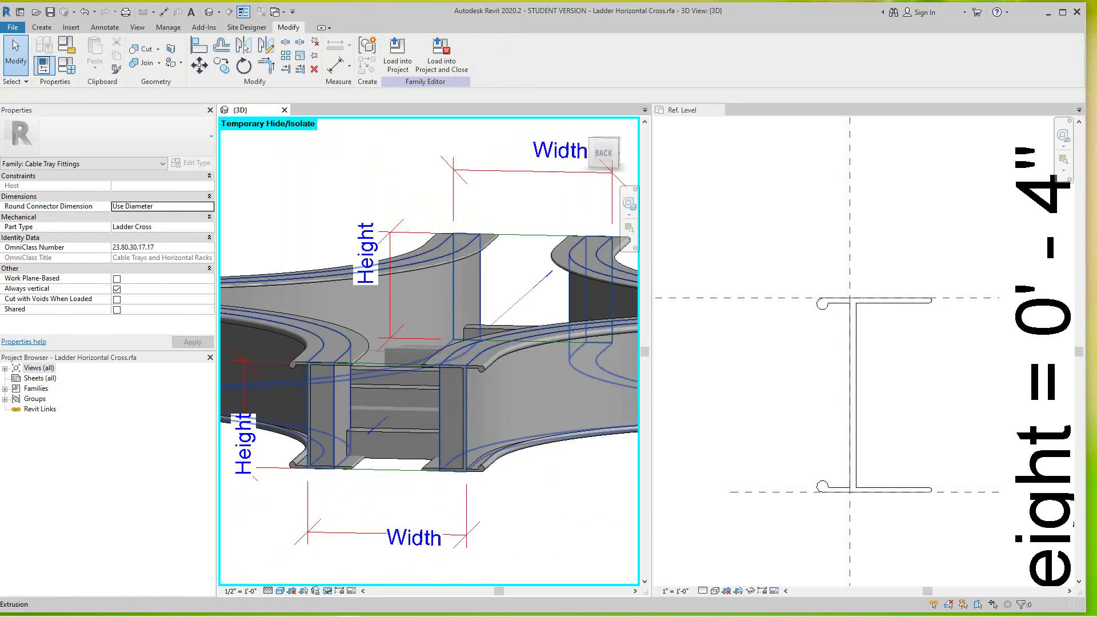
{"action": "scroll", "coordinate": [446, 443], "scroll_direction": "down", "scroll_amount": 3}
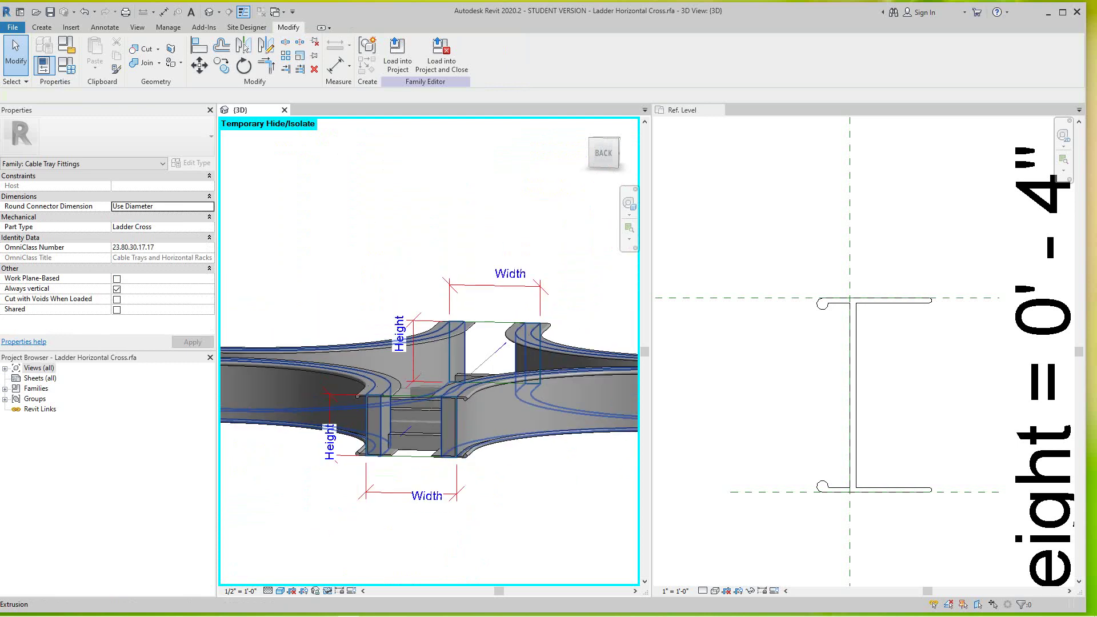
- Inspect the original side rail extrusion by opening its sketch, cancelling without edits, and briefly selecting the solid
{"action": "double_click", "coordinate": [449, 428]}
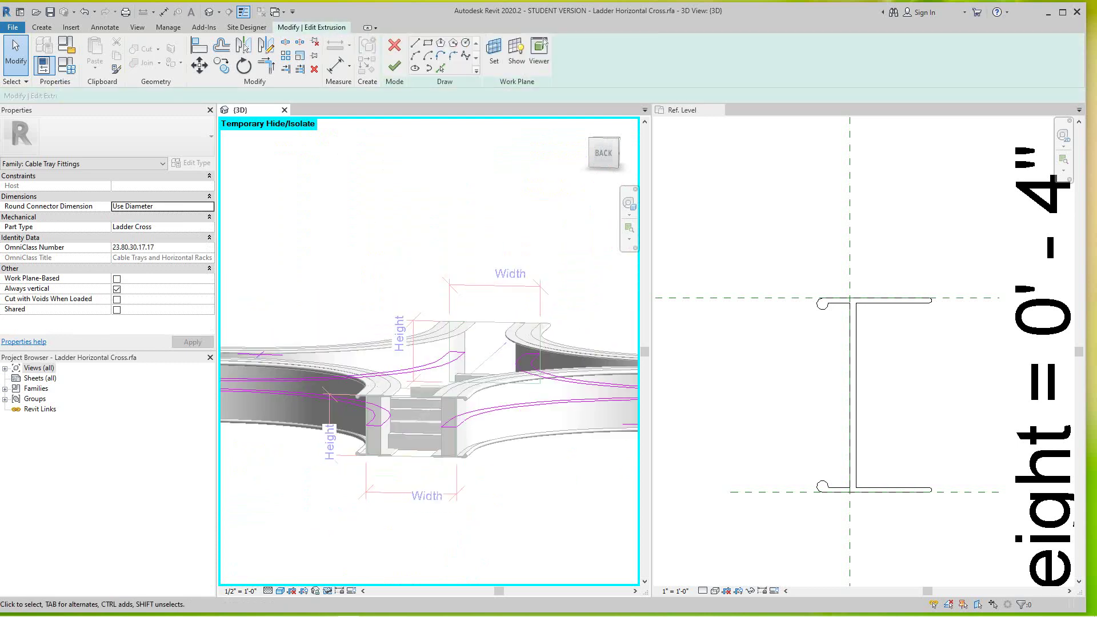
{"action": "left_click", "coordinate": [395, 44]}
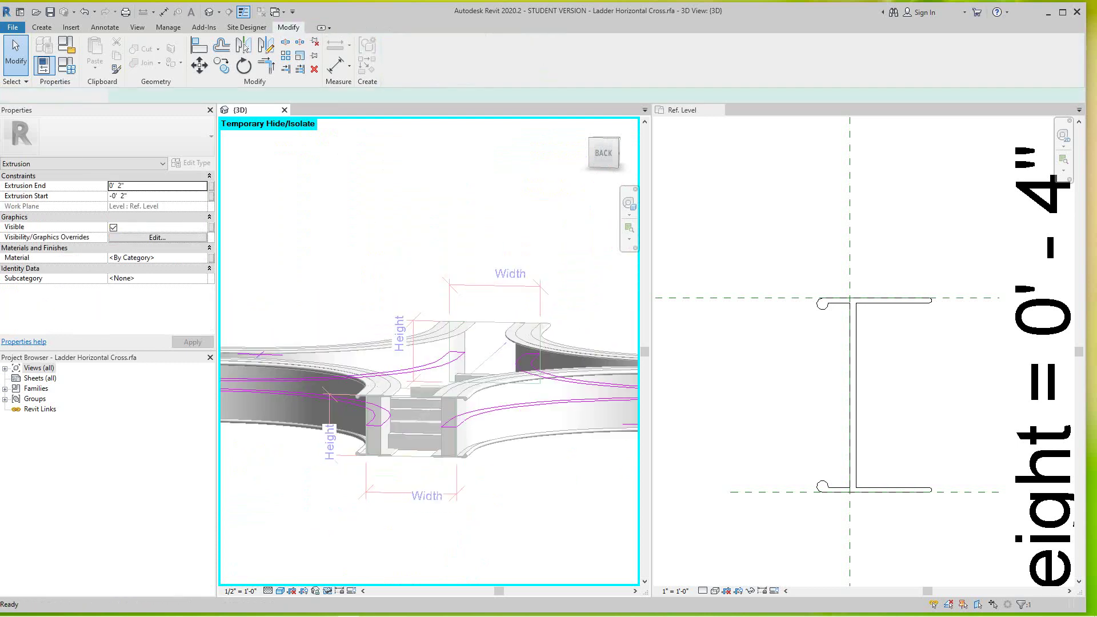
{"action": "key", "text": "Escape"}
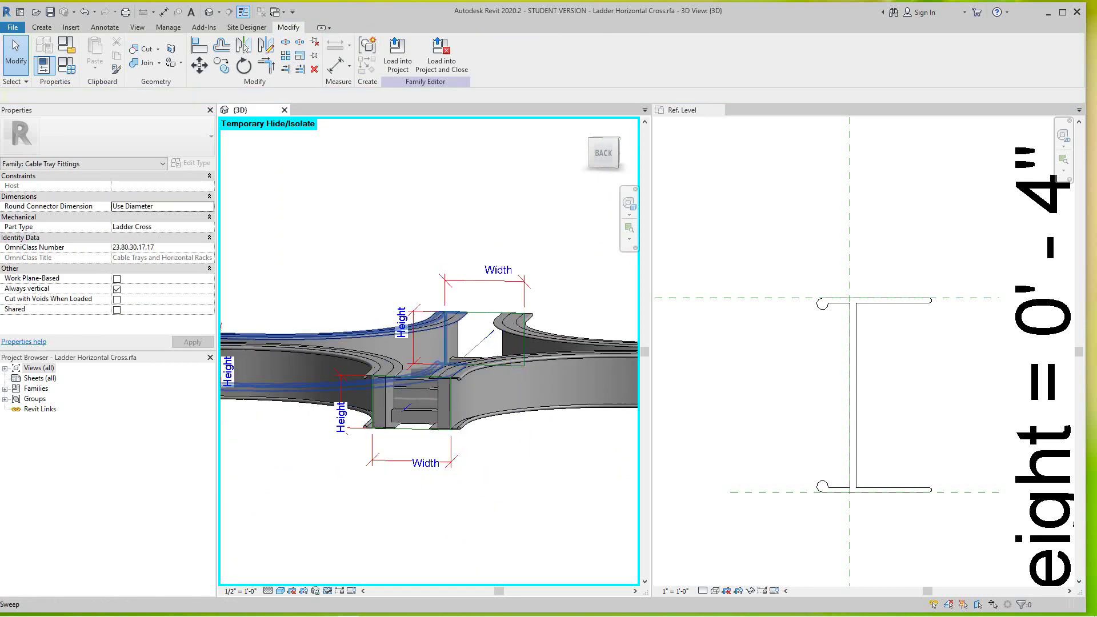
{"action": "left_click", "coordinate": [421, 344]}
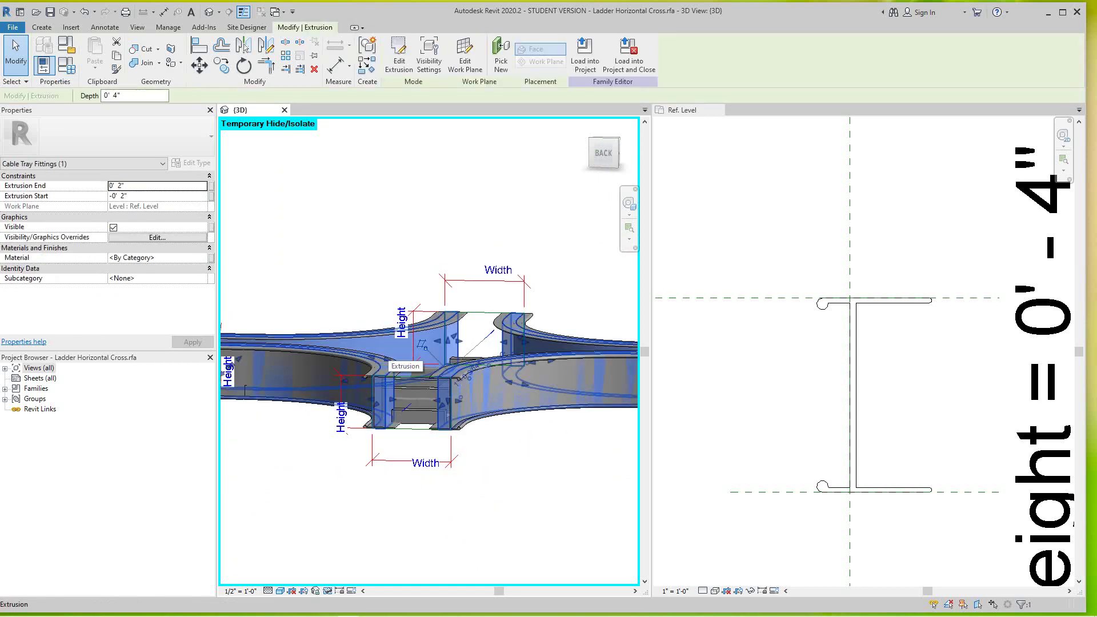
{"action": "key", "text": "Escape"}
{"action": "scroll", "coordinate": [372, 289], "scroll_direction": "down", "scroll_amount": 1}
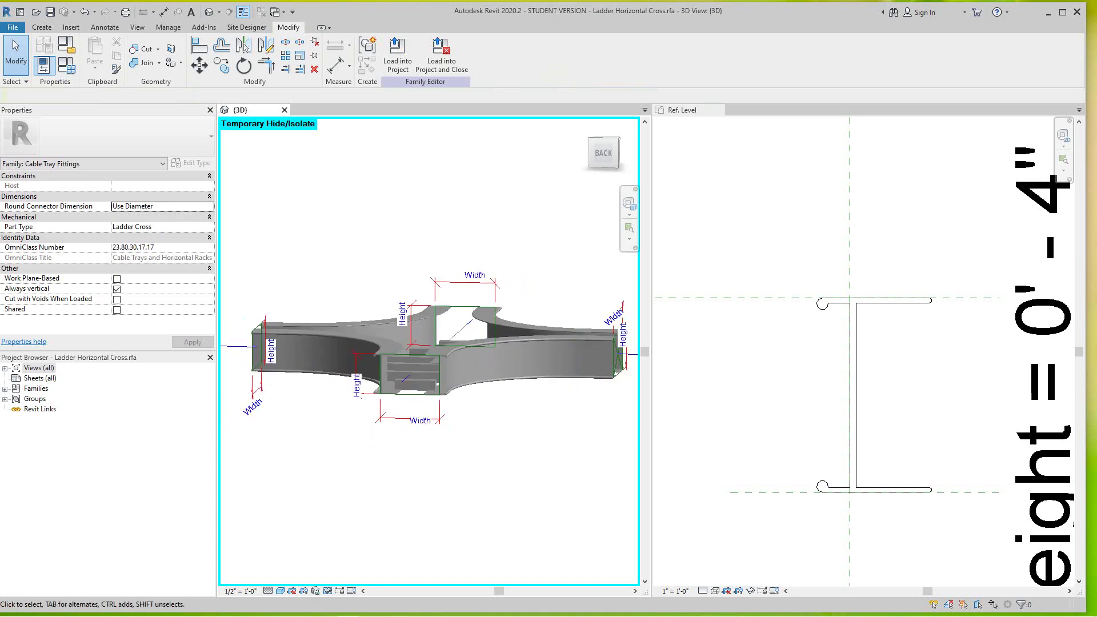
- Examine the fitting's open ends from the back, left and front, checking how the swept rails and rungs meet the connectors
{"action": "scroll", "coordinate": [408, 364], "scroll_direction": "up", "scroll_amount": 2}
{"action": "scroll", "coordinate": [346, 424], "scroll_direction": "up", "scroll_amount": 2}
{"action": "scroll", "coordinate": [346, 424], "scroll_direction": "down", "scroll_amount": 3}
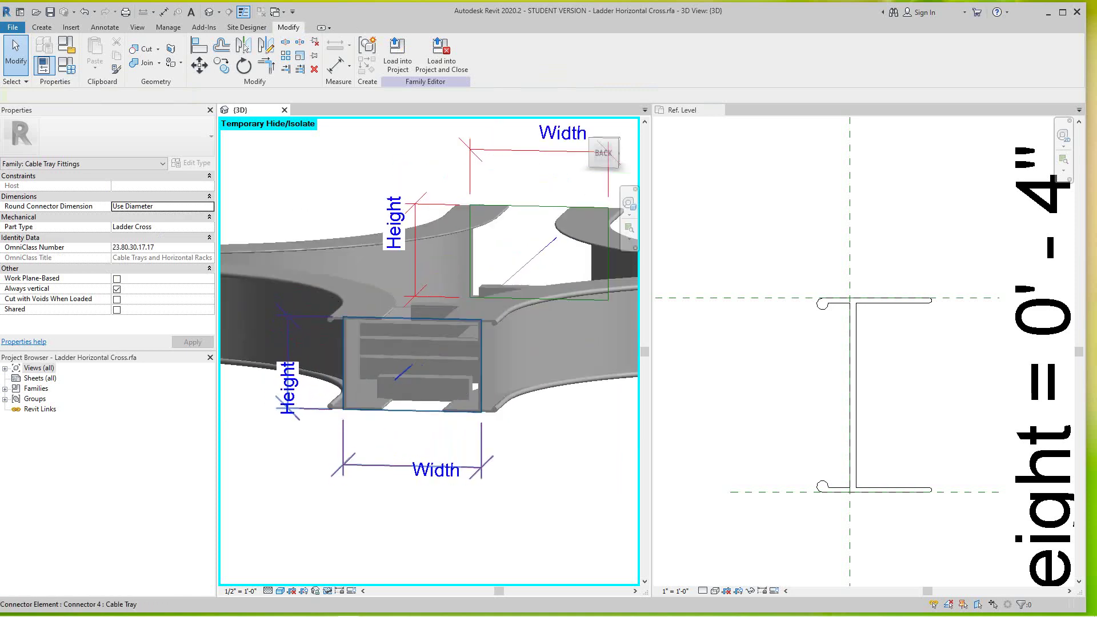
{"action": "middle_click_drag", "start_coordinate": [346, 424], "coordinate": [350, 382]}
{"action": "left_click_drag", "start_coordinate": [604, 153], "coordinate": [579, 171]}
{"action": "middle_click_drag", "start_coordinate": [517, 314], "coordinate": [351, 387]}
{"action": "scroll", "coordinate": [552, 372], "scroll_direction": "up", "scroll_amount": 2}
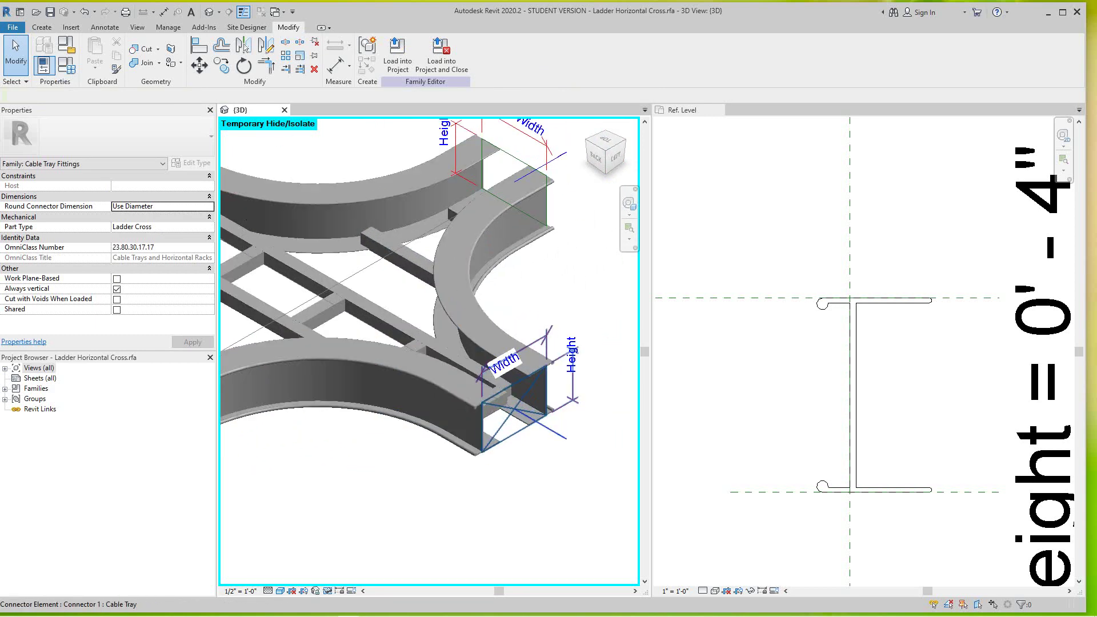
{"action": "middle_click_drag", "start_coordinate": [550, 368], "coordinate": [539, 450]}
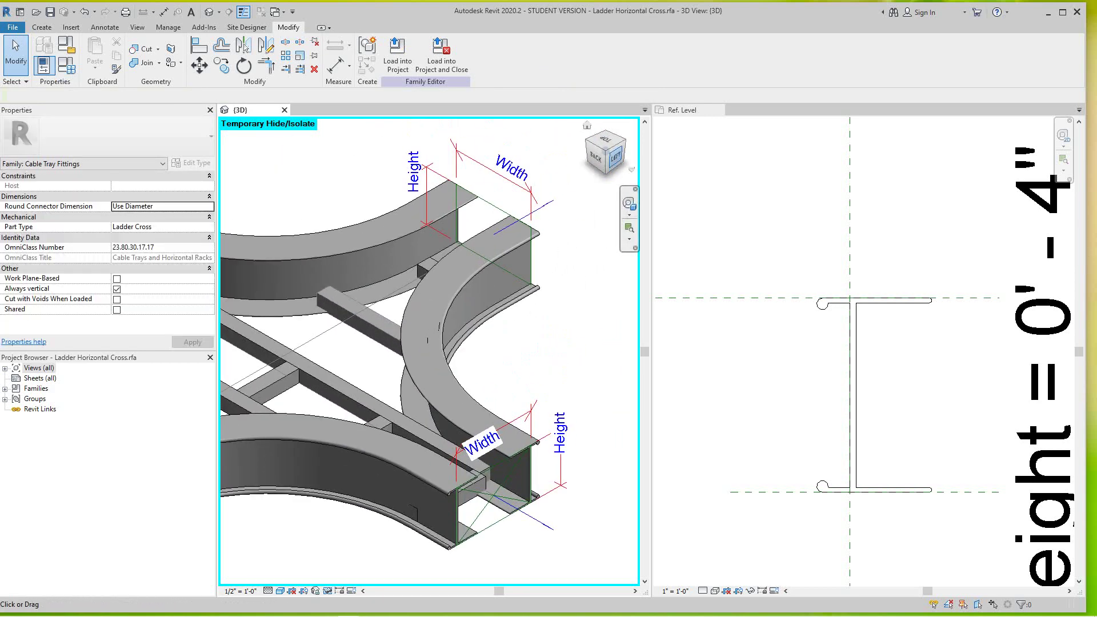
{"action": "left_click_drag", "start_coordinate": [616, 158], "coordinate": [571, 163]}
{"action": "middle_click_drag", "start_coordinate": [474, 337], "coordinate": [373, 183]}
{"action": "middle_click_drag", "start_coordinate": [594, 365], "coordinate": [489, 270]}
{"action": "scroll", "coordinate": [563, 451], "scroll_direction": "up", "scroll_amount": 3}
{"action": "middle_click_drag", "start_coordinate": [563, 451], "coordinate": [549, 481]}
{"action": "scroll", "coordinate": [534, 409], "scroll_direction": "down", "scroll_amount": 3}
{"action": "scroll", "coordinate": [521, 469], "scroll_direction": "up", "scroll_amount": 4}
- Inspect the short rung extrusion at the front connector opening by opening its sketch, then cancel without edits and deselect it
{"action": "left_click", "coordinate": [411, 394]}
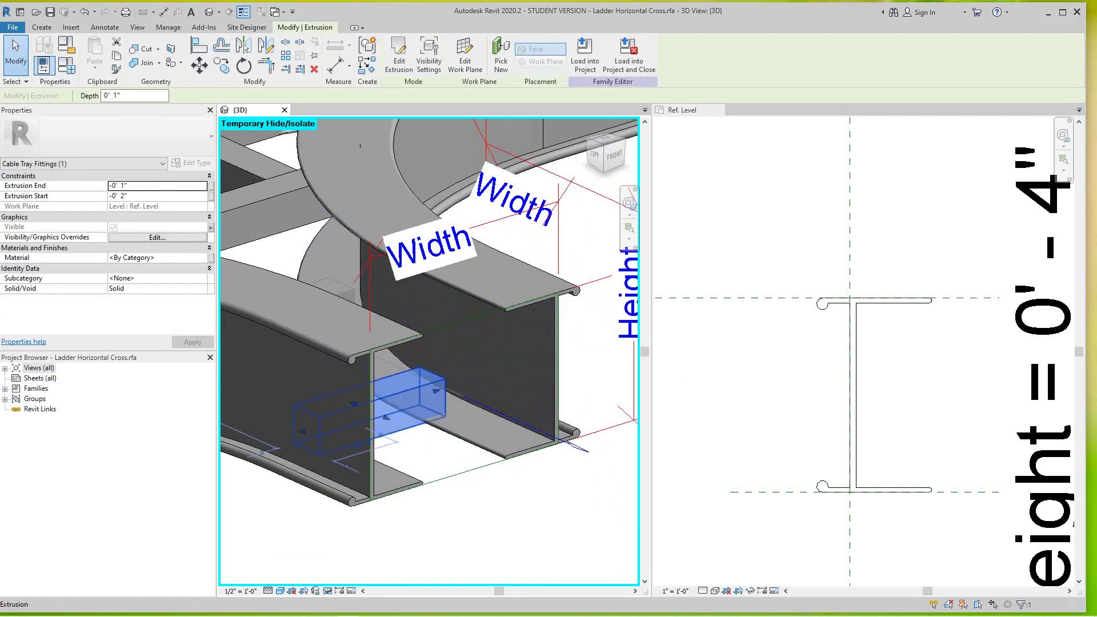
{"action": "key", "text": "Escape"}
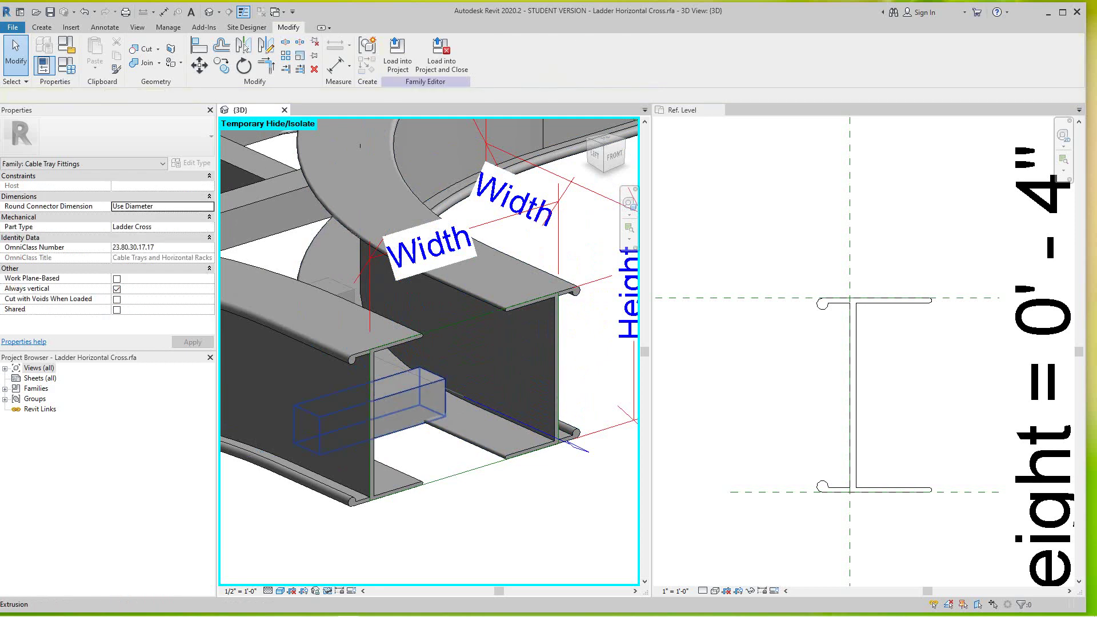
{"action": "double_click", "coordinate": [435, 398]}
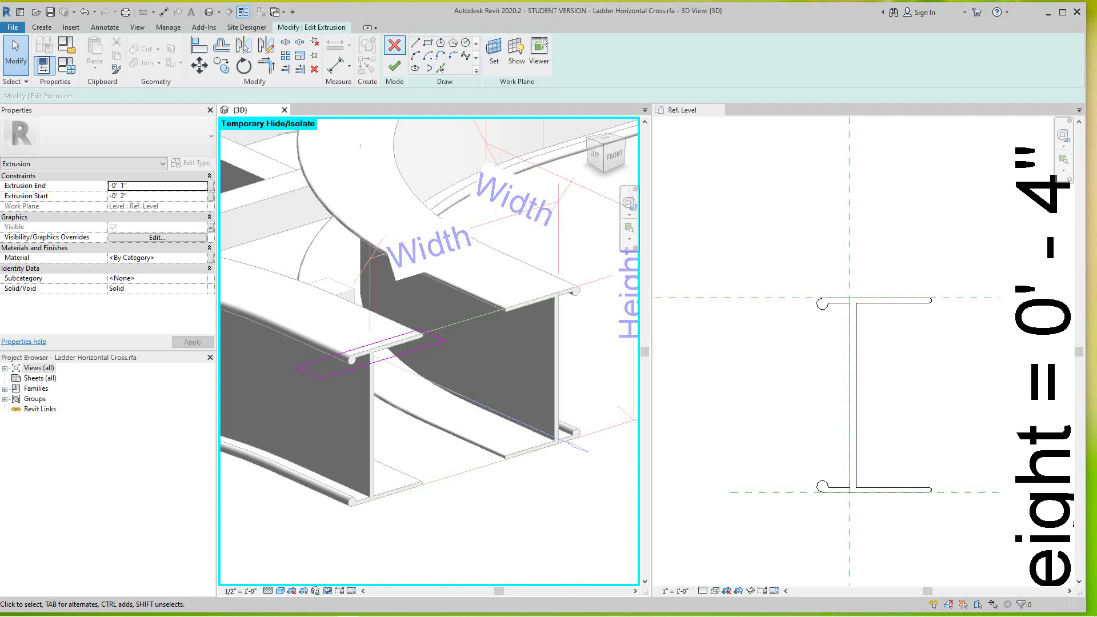
{"action": "left_click", "coordinate": [394, 46]}
{"action": "left_click", "coordinate": [532, 525]}
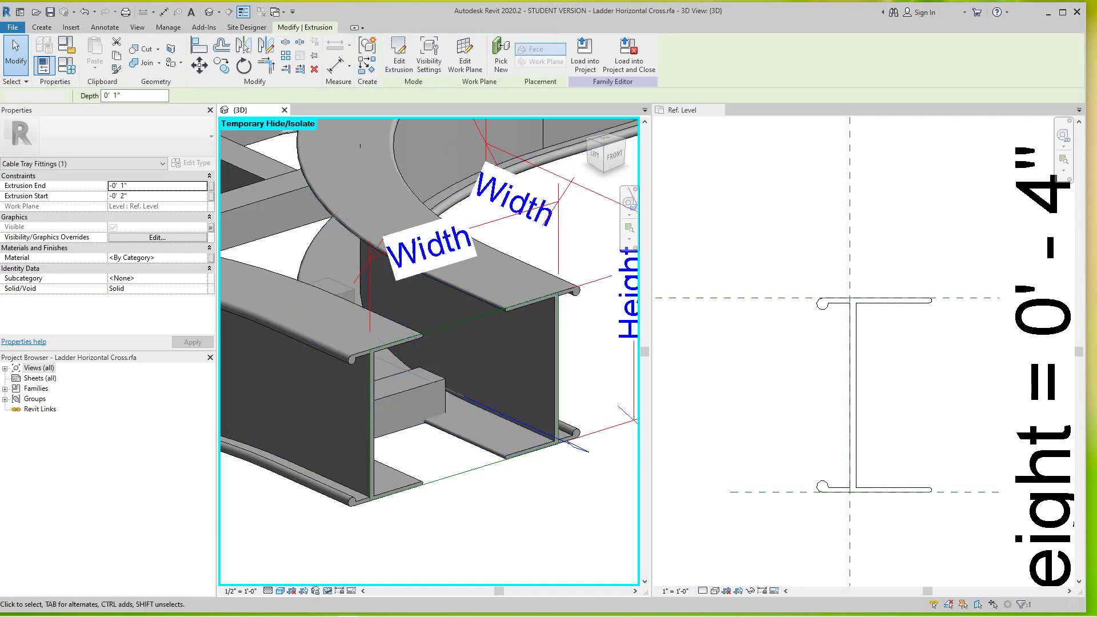
- Review the whole cross fitting, comparing the rungs and swept side rails at the left and front openings
{"action": "scroll", "coordinate": [533, 524], "scroll_direction": "down", "scroll_amount": 1}
{"action": "scroll", "coordinate": [550, 521], "scroll_direction": "down", "scroll_amount": 5}
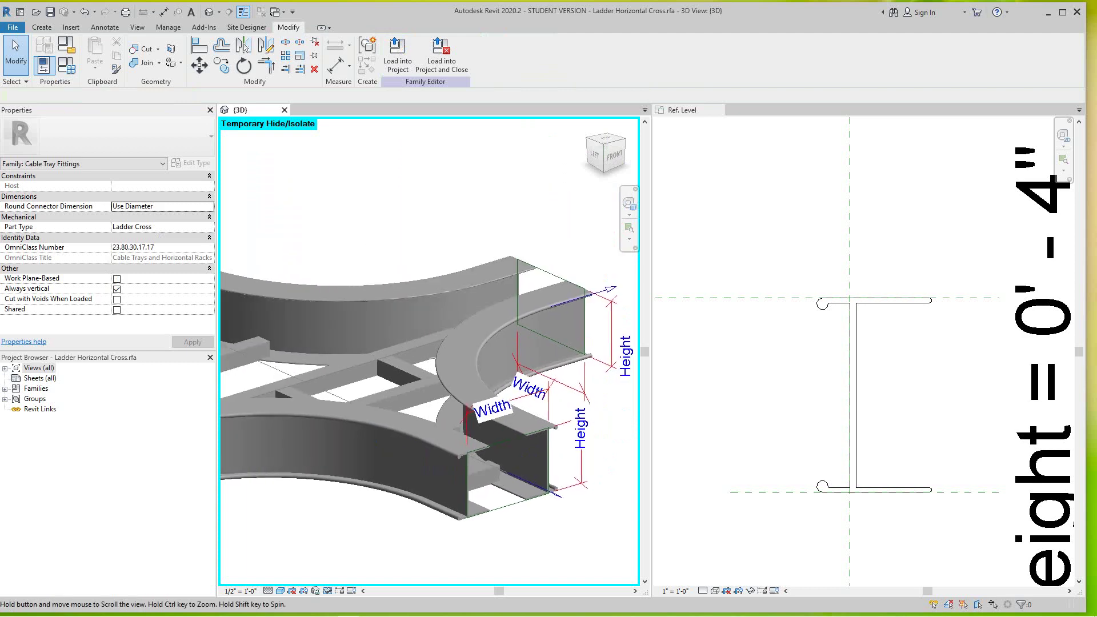
{"action": "scroll", "coordinate": [506, 504], "scroll_direction": "down", "scroll_amount": 1}
{"action": "middle_click_drag", "start_coordinate": [506, 504], "coordinate": [522, 465]}
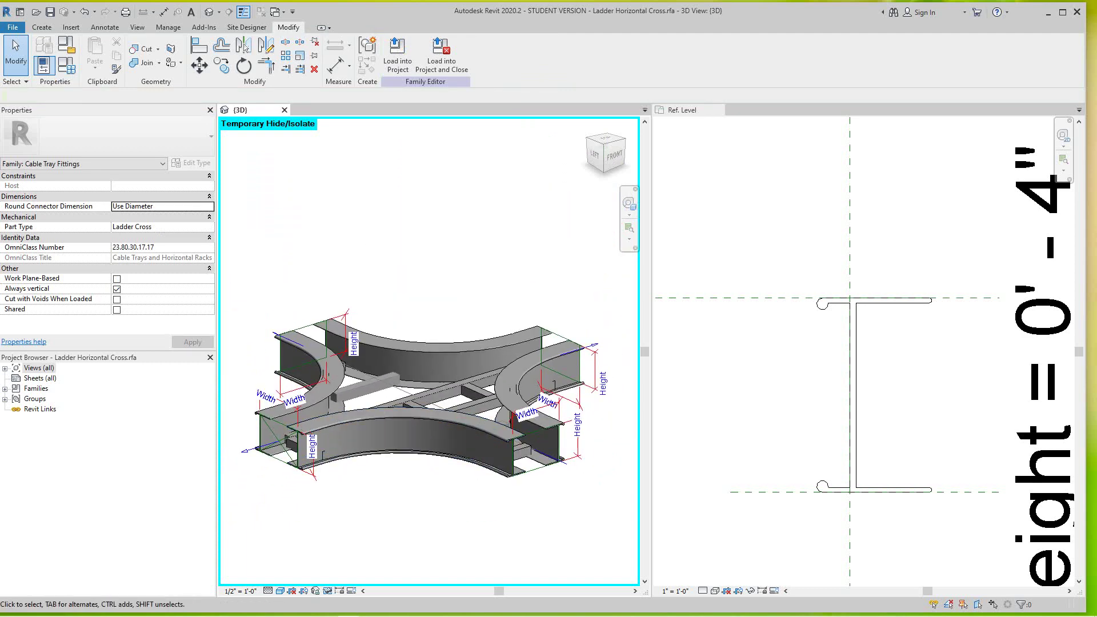
{"action": "scroll", "coordinate": [269, 409], "scroll_direction": "up", "scroll_amount": 6}
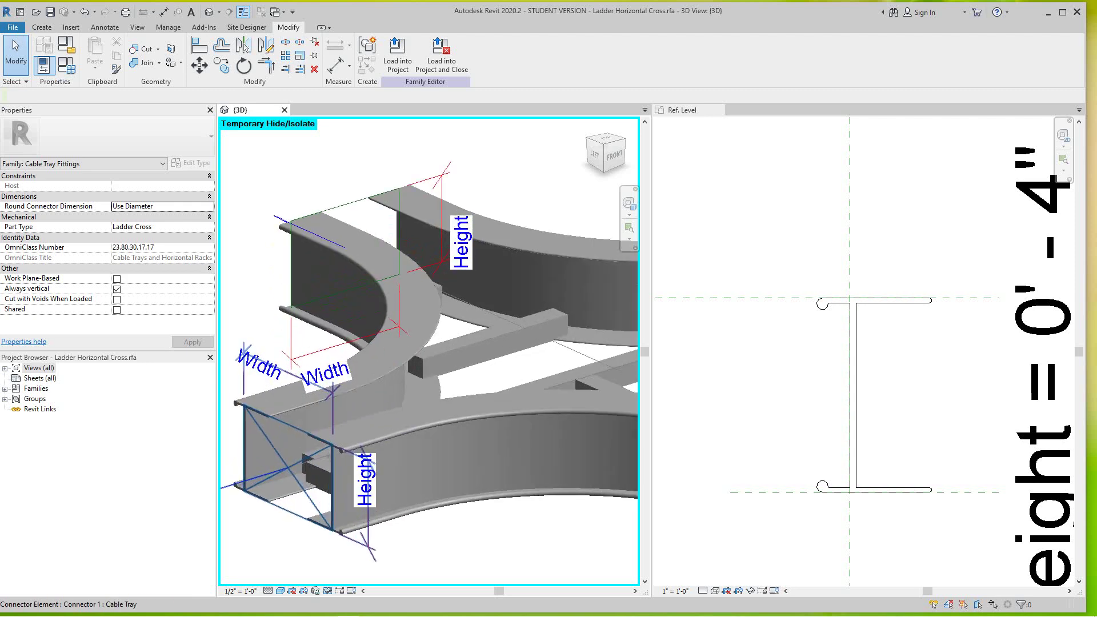
{"action": "middle_click_drag", "start_coordinate": [370, 294], "coordinate": [374, 369]}
{"action": "scroll", "coordinate": [377, 369], "scroll_direction": "down", "scroll_amount": 4}
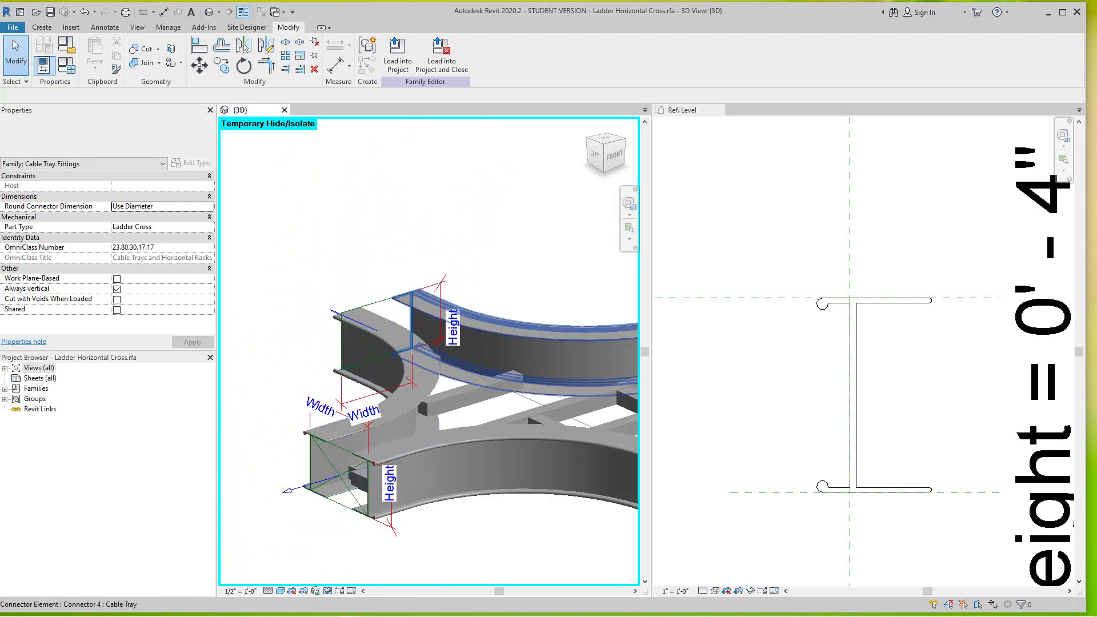
{"action": "middle_click_drag", "start_coordinate": [509, 349], "coordinate": [455, 295]}
{"action": "middle_click_drag", "start_coordinate": [543, 349], "coordinate": [426, 357]}
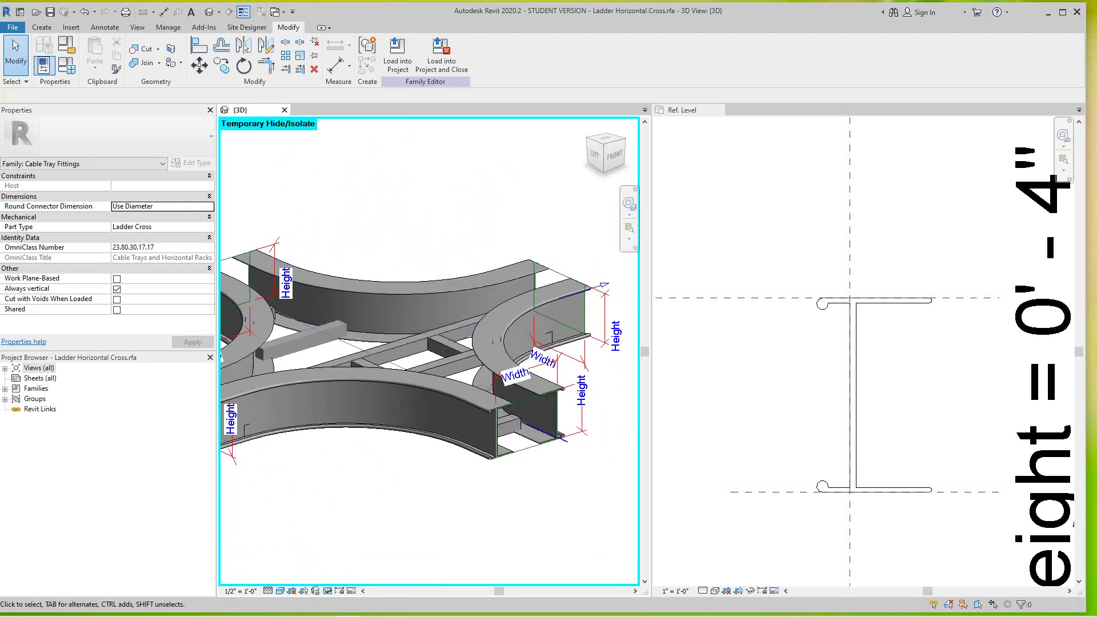